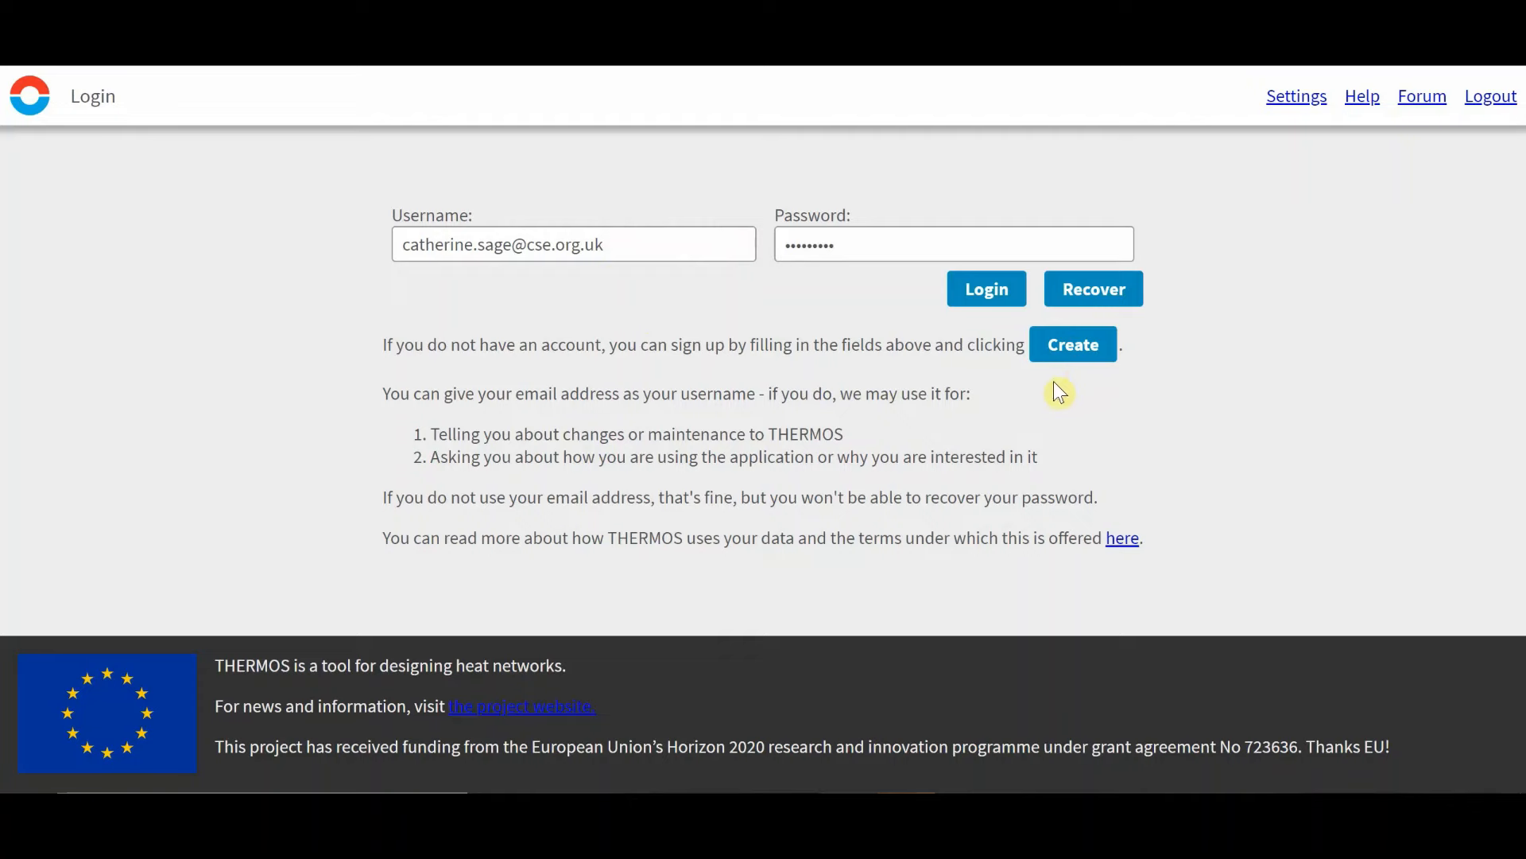
# Log in and set the account name in account settings to the user's first name.
pyautogui.click(991, 302)
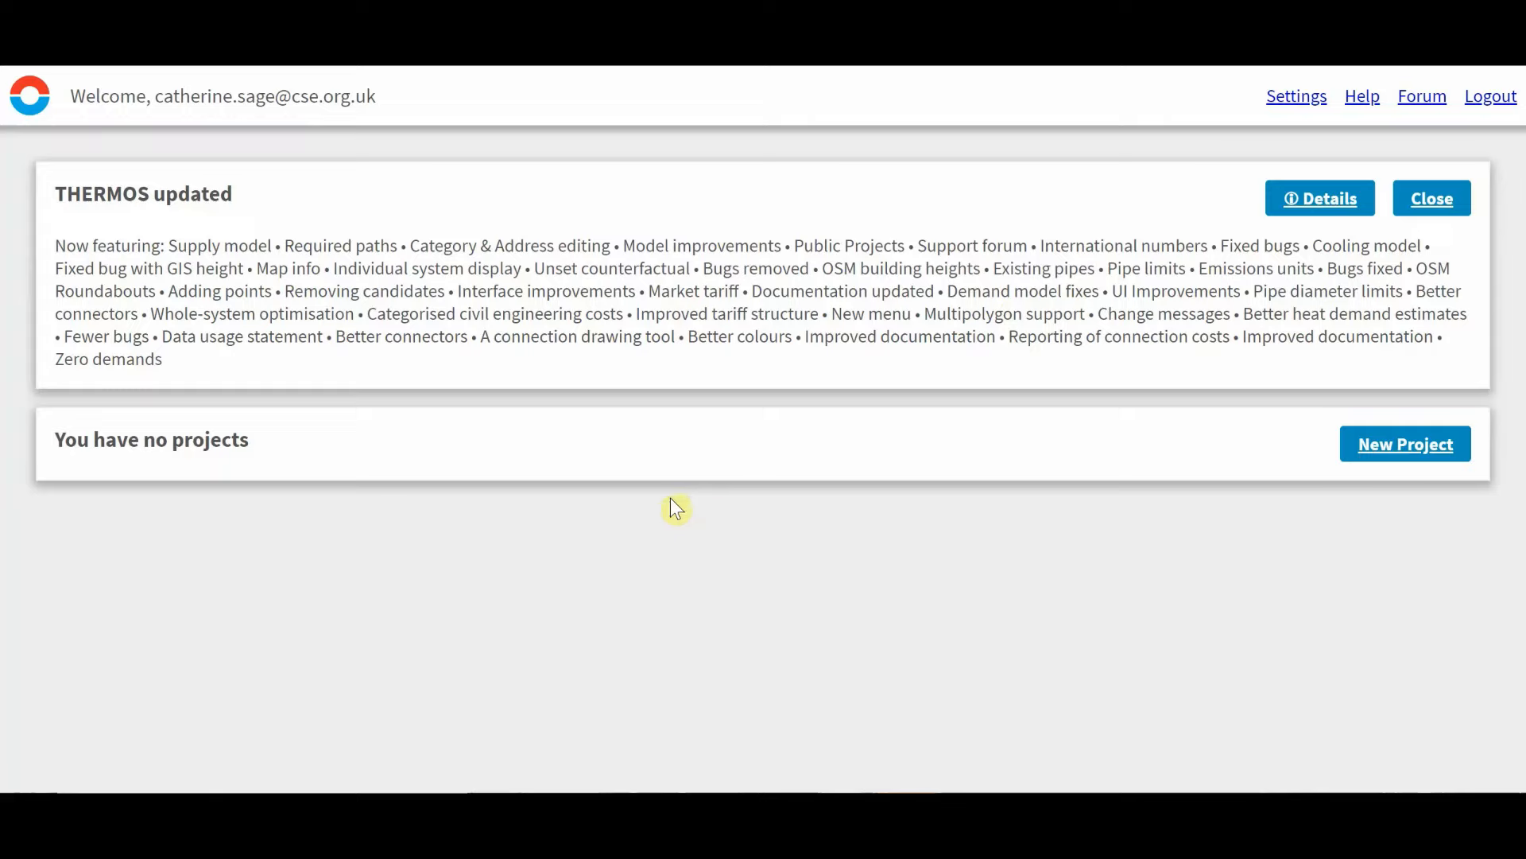
pyautogui.click(1280, 112)
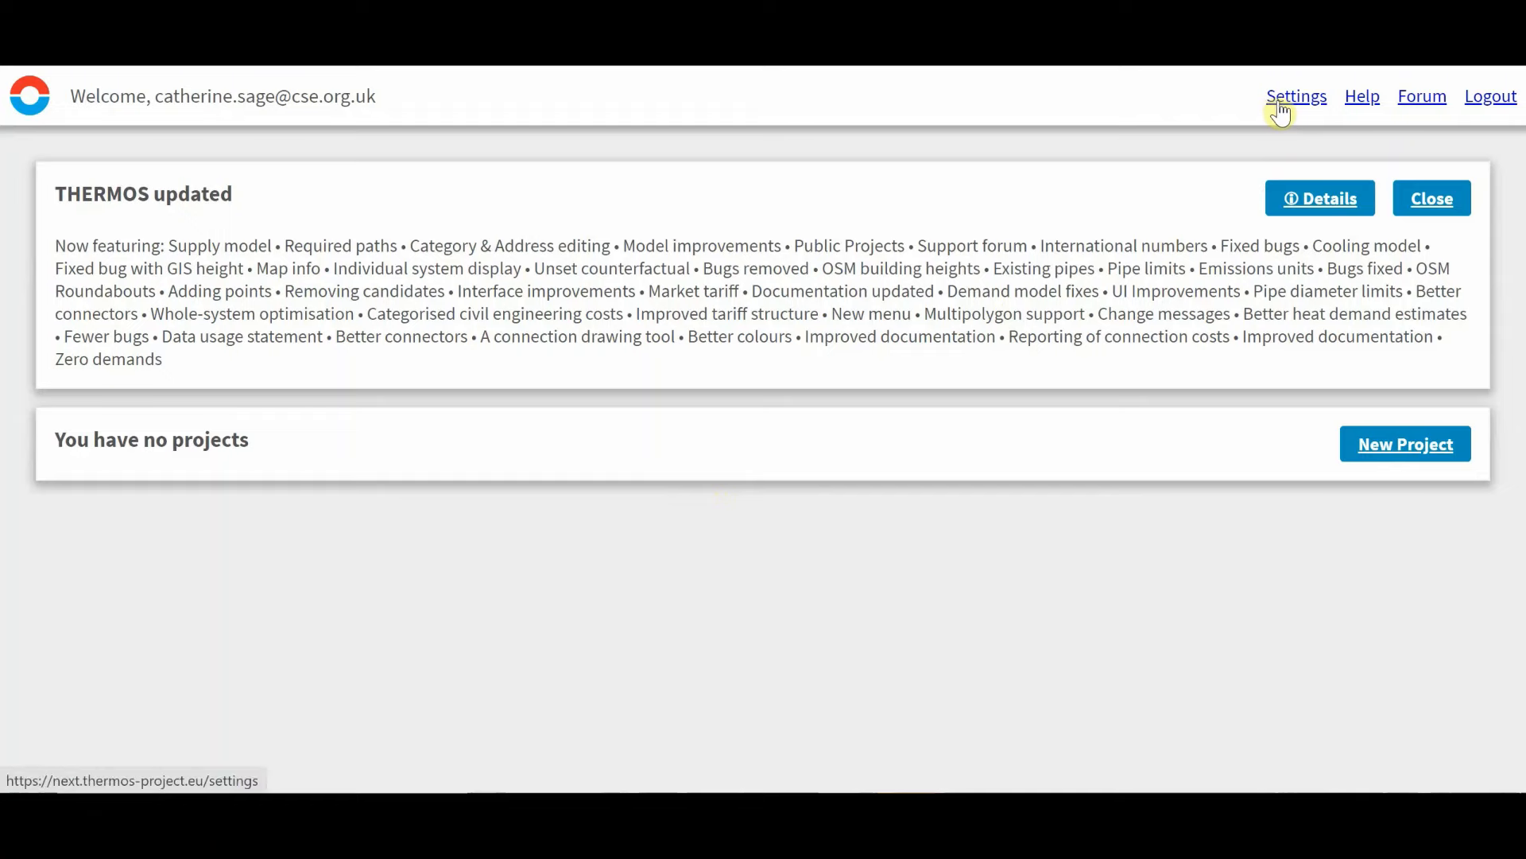
pyautogui.click(74, 203)
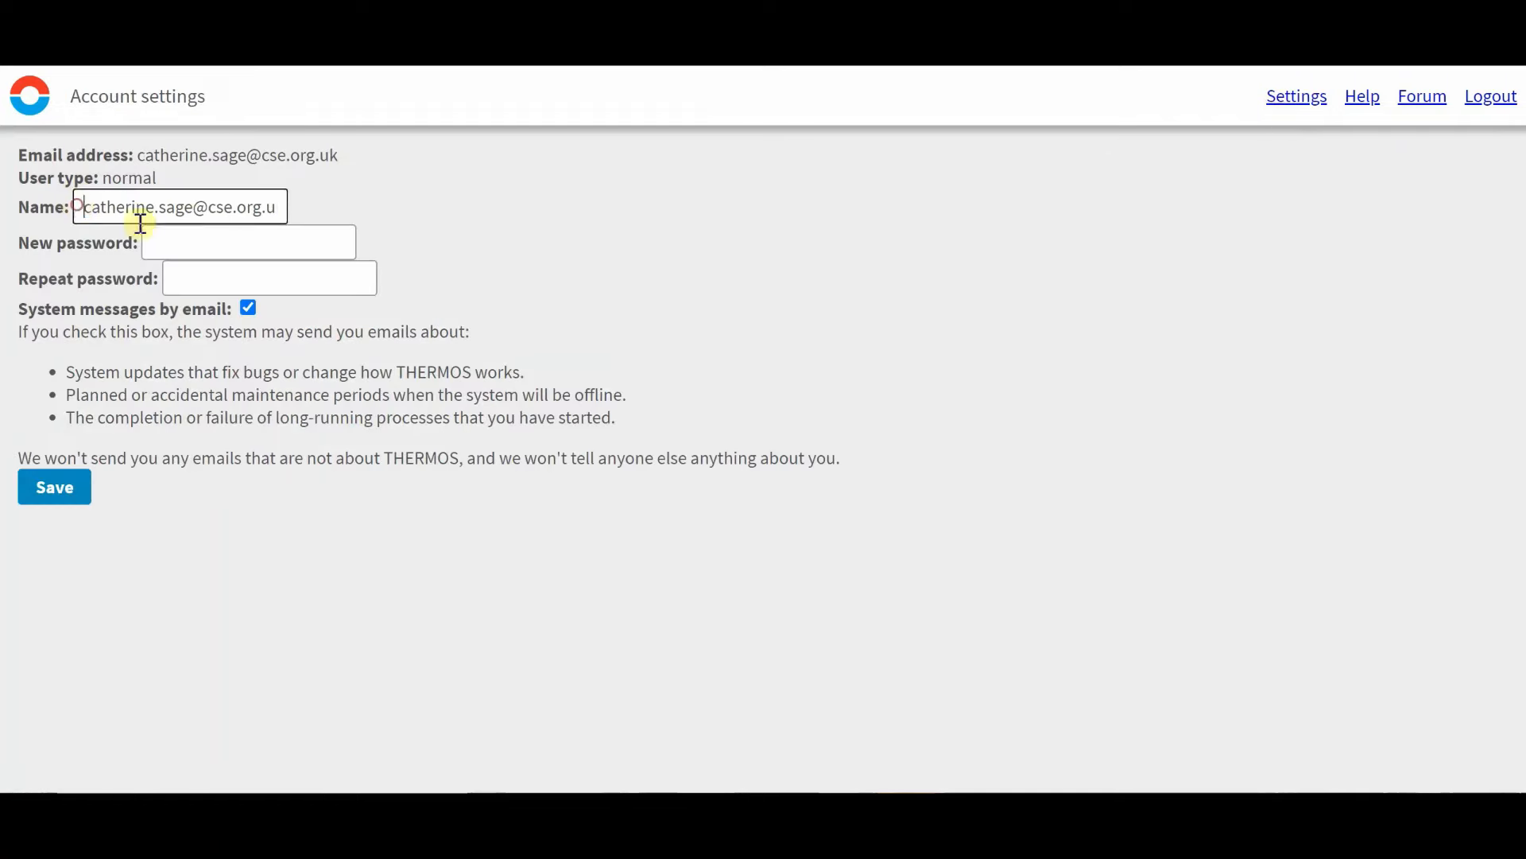
pyautogui.hotkey('ctrl', 'a')
pyautogui.write('Cathy')
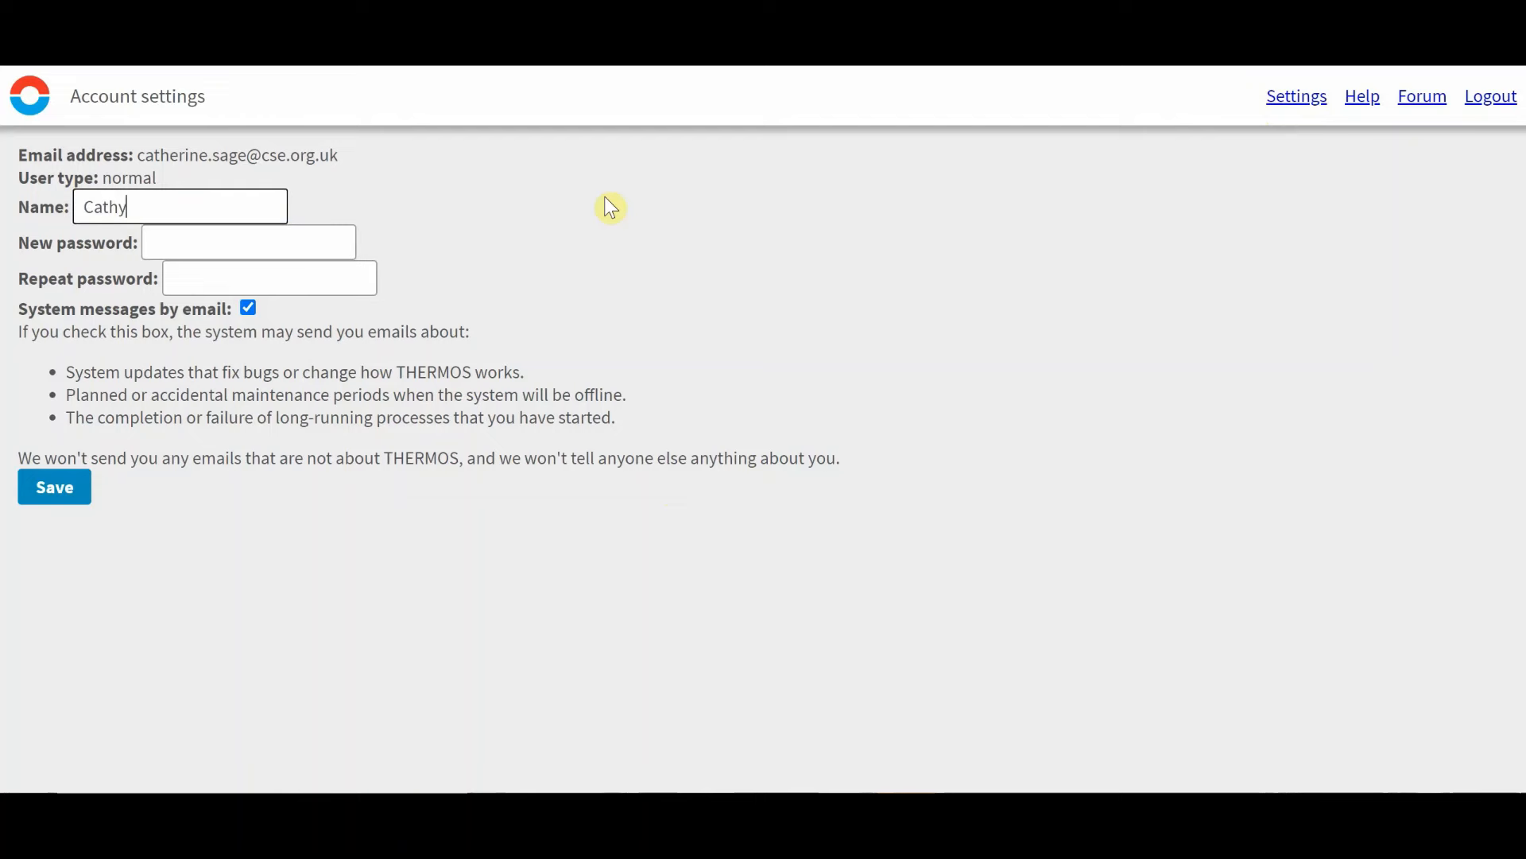
pyautogui.click(53, 494)
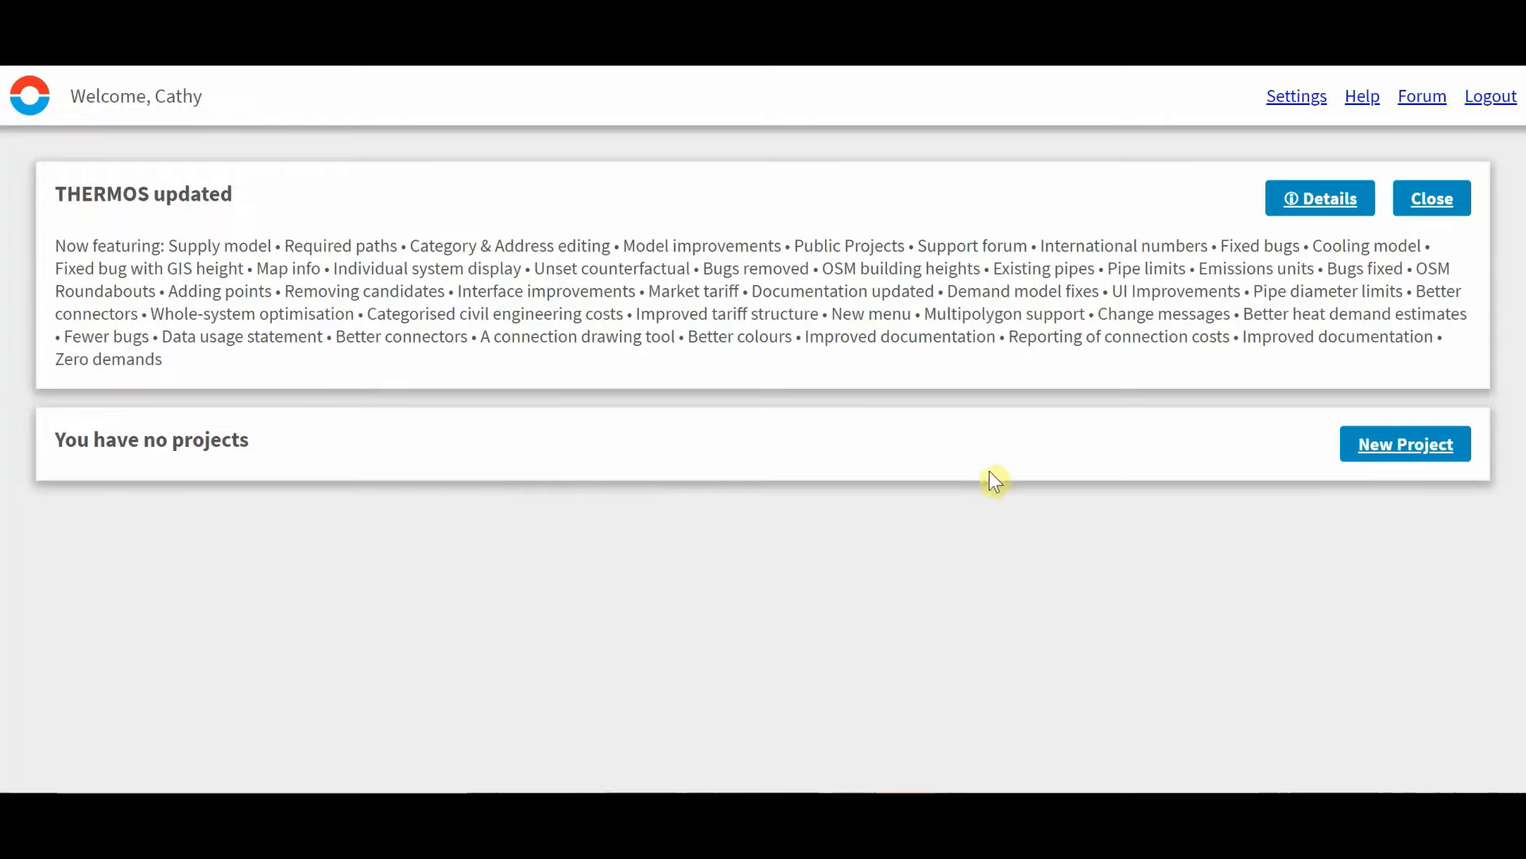
# Create a new project named Exercise 1.
pyautogui.click(1384, 456)
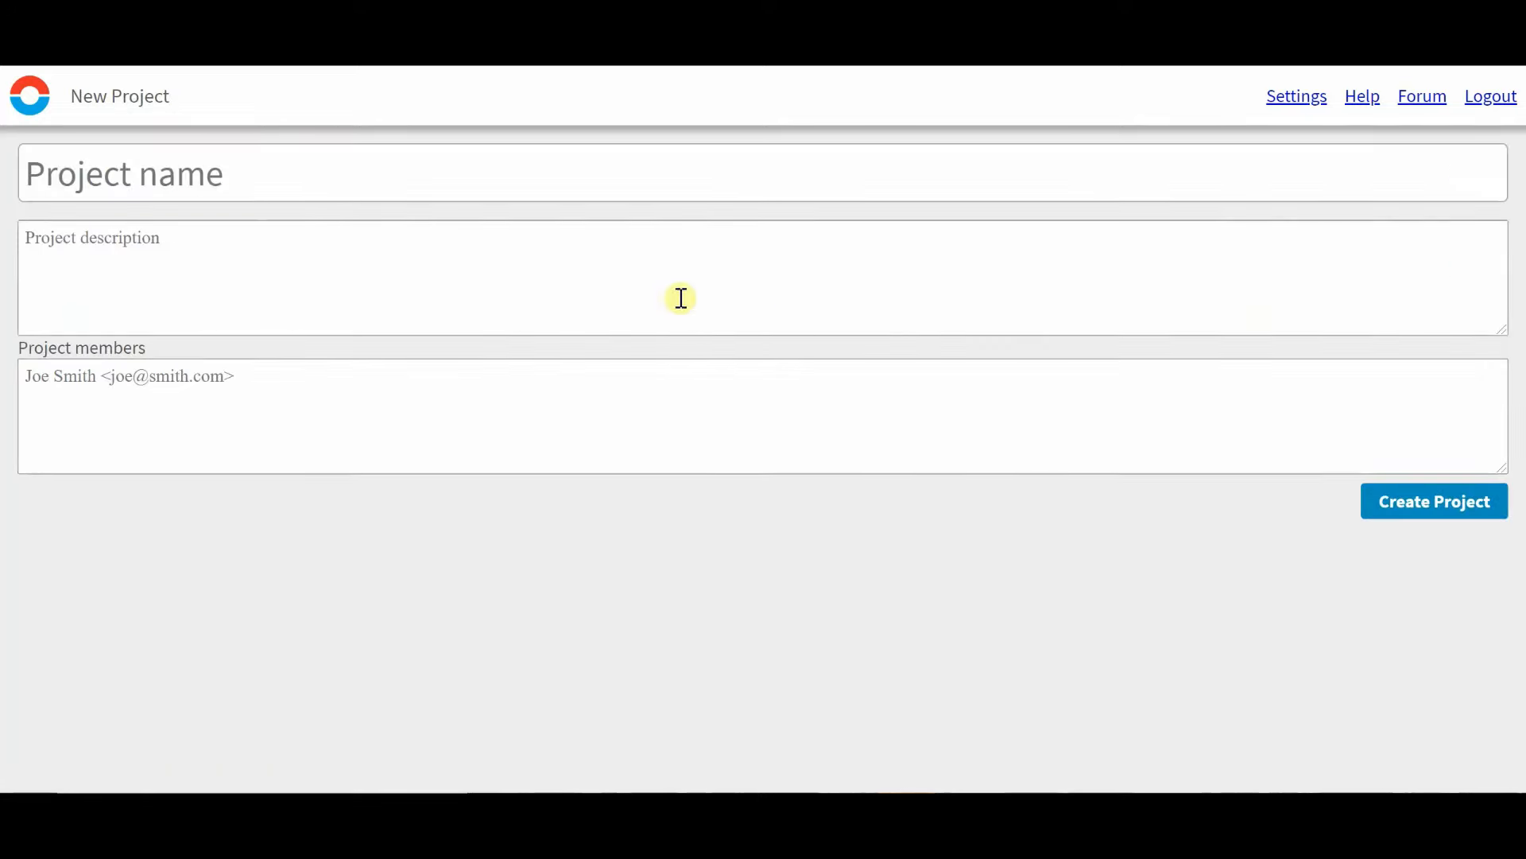
pyautogui.click(193, 167)
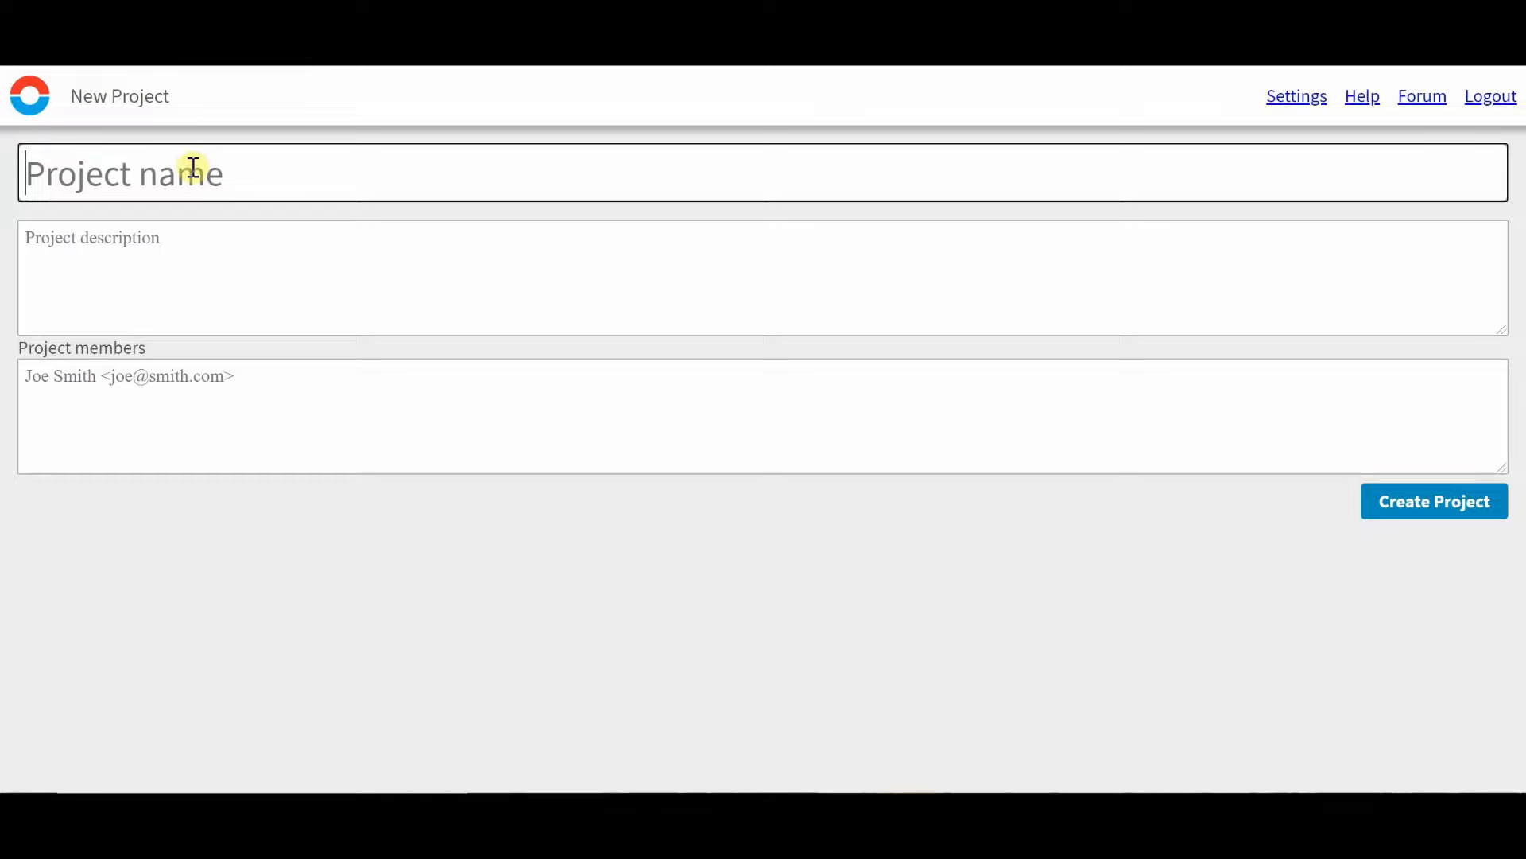
pyautogui.write('Ex')
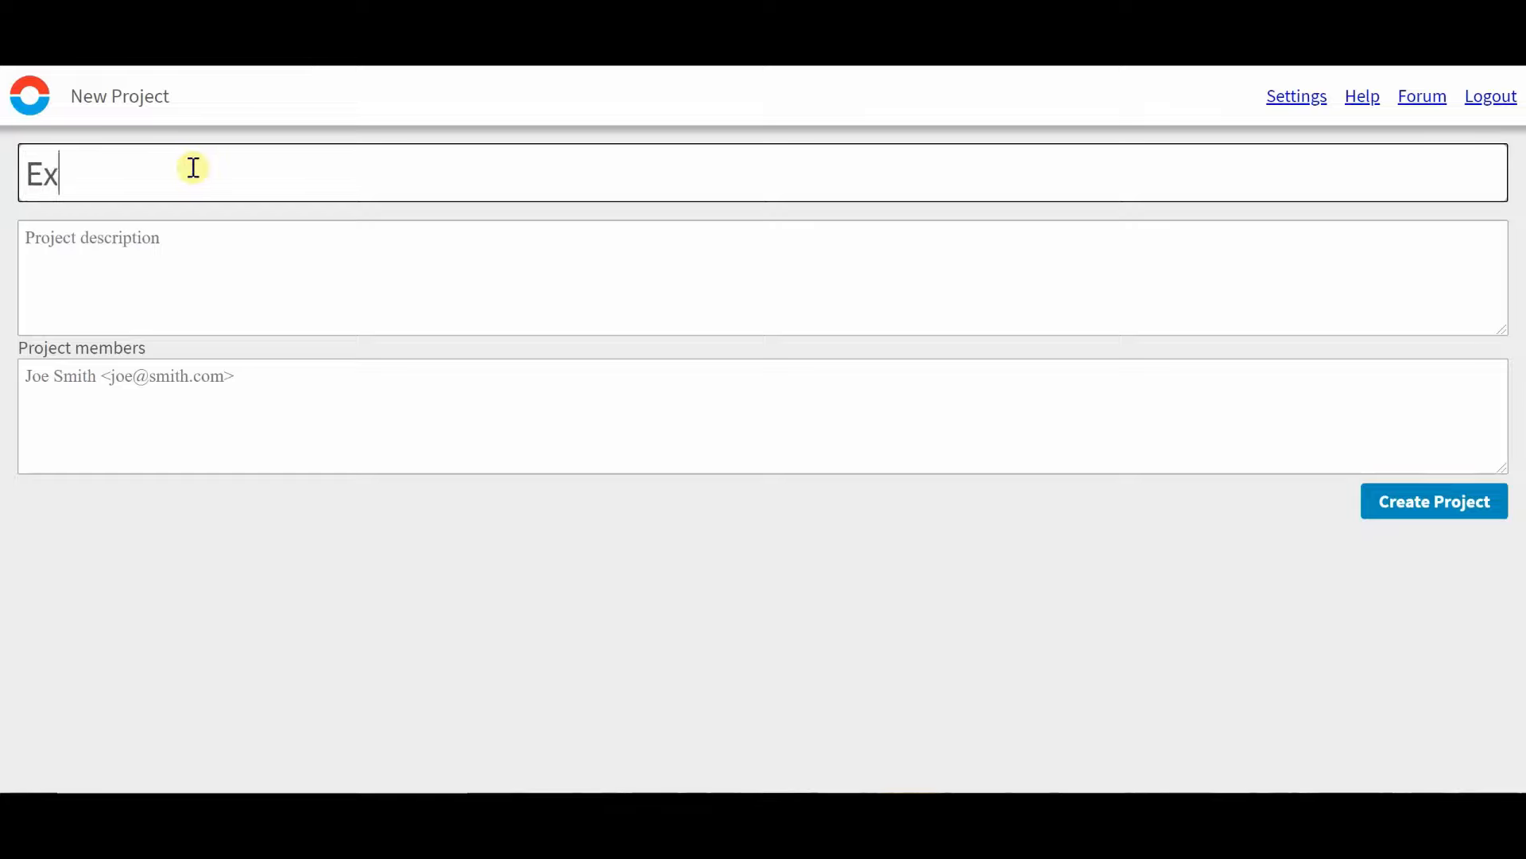
pyautogui.write('ercise 1')
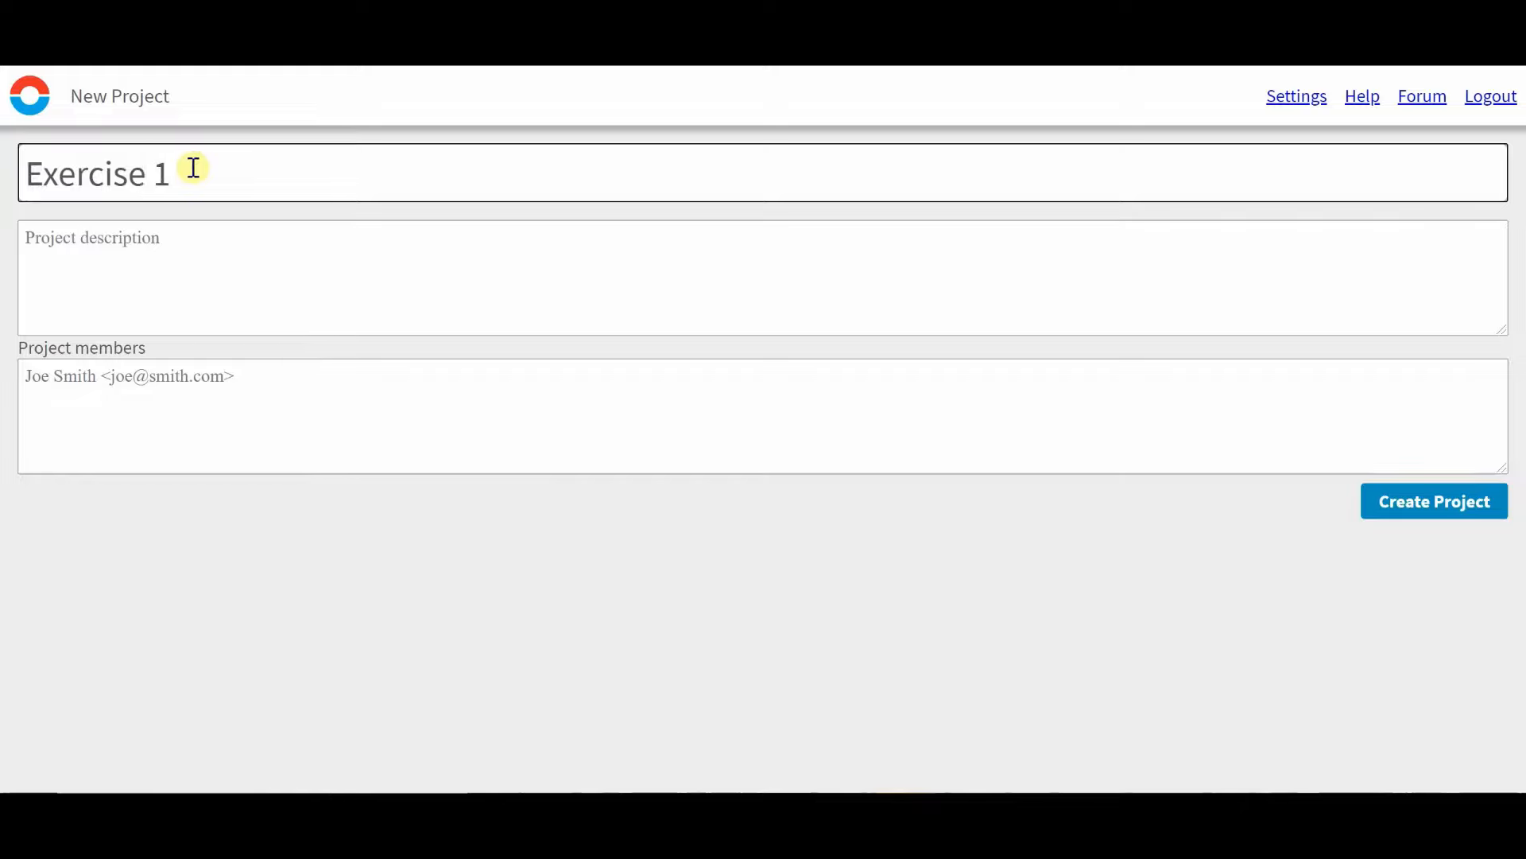
pyautogui.click(152, 258)
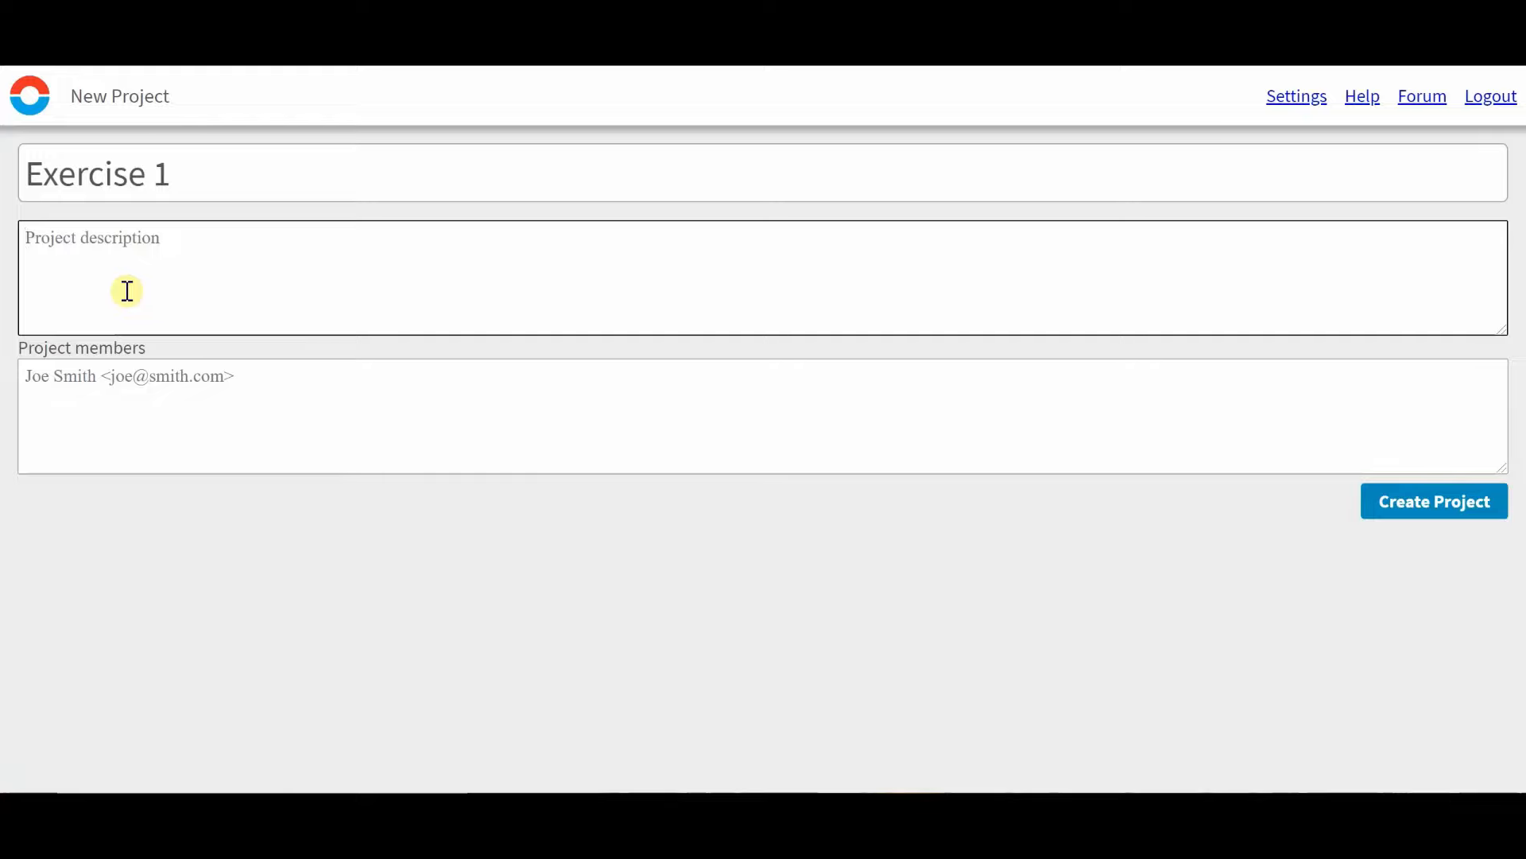
pyautogui.click(1443, 513)
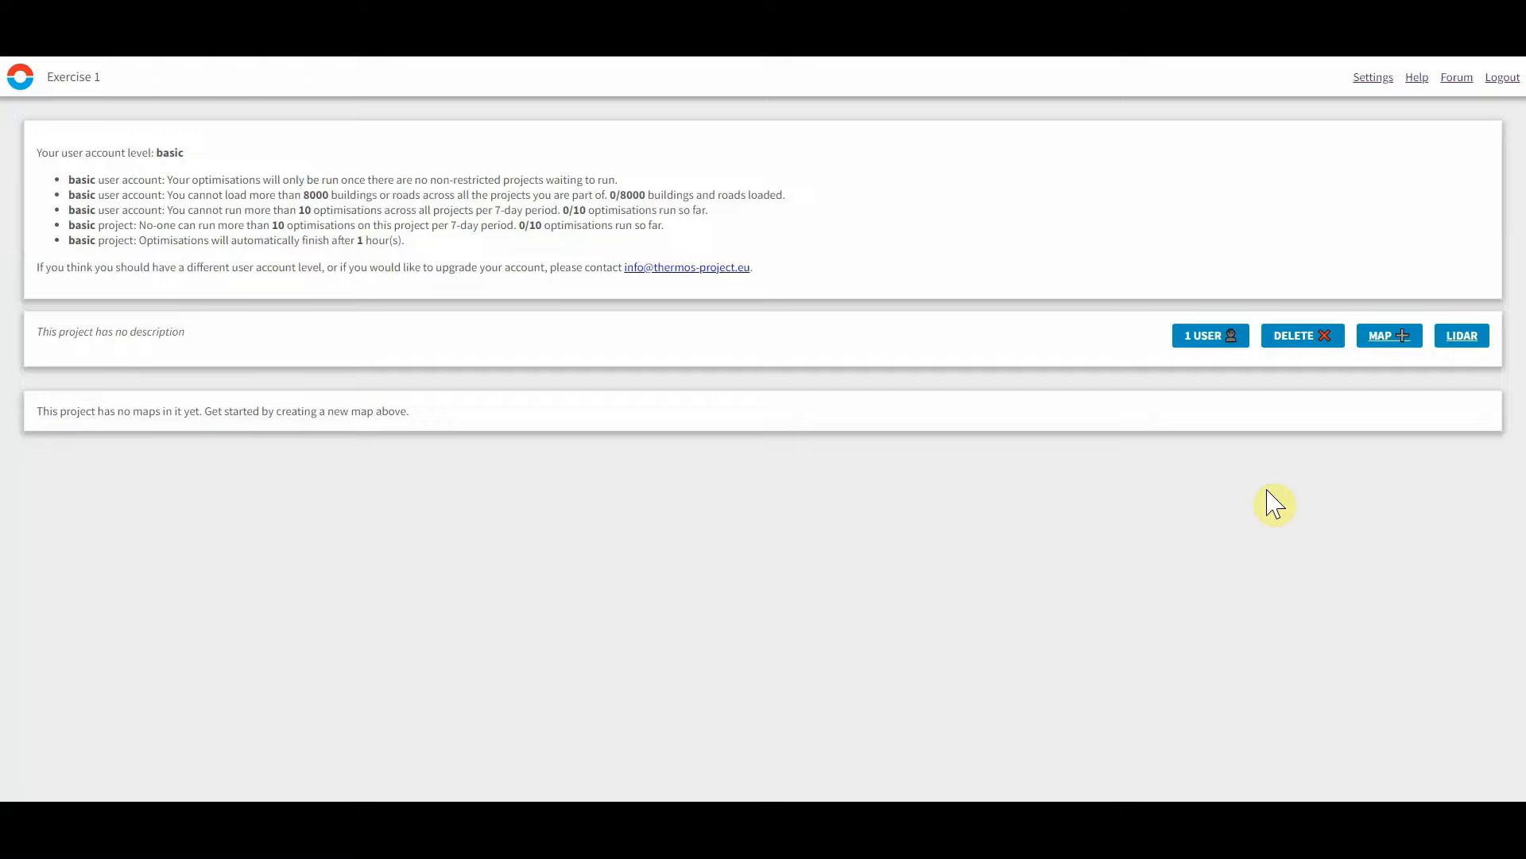
# Start a new map in the project named Bristol.
pyautogui.click(1380, 337)
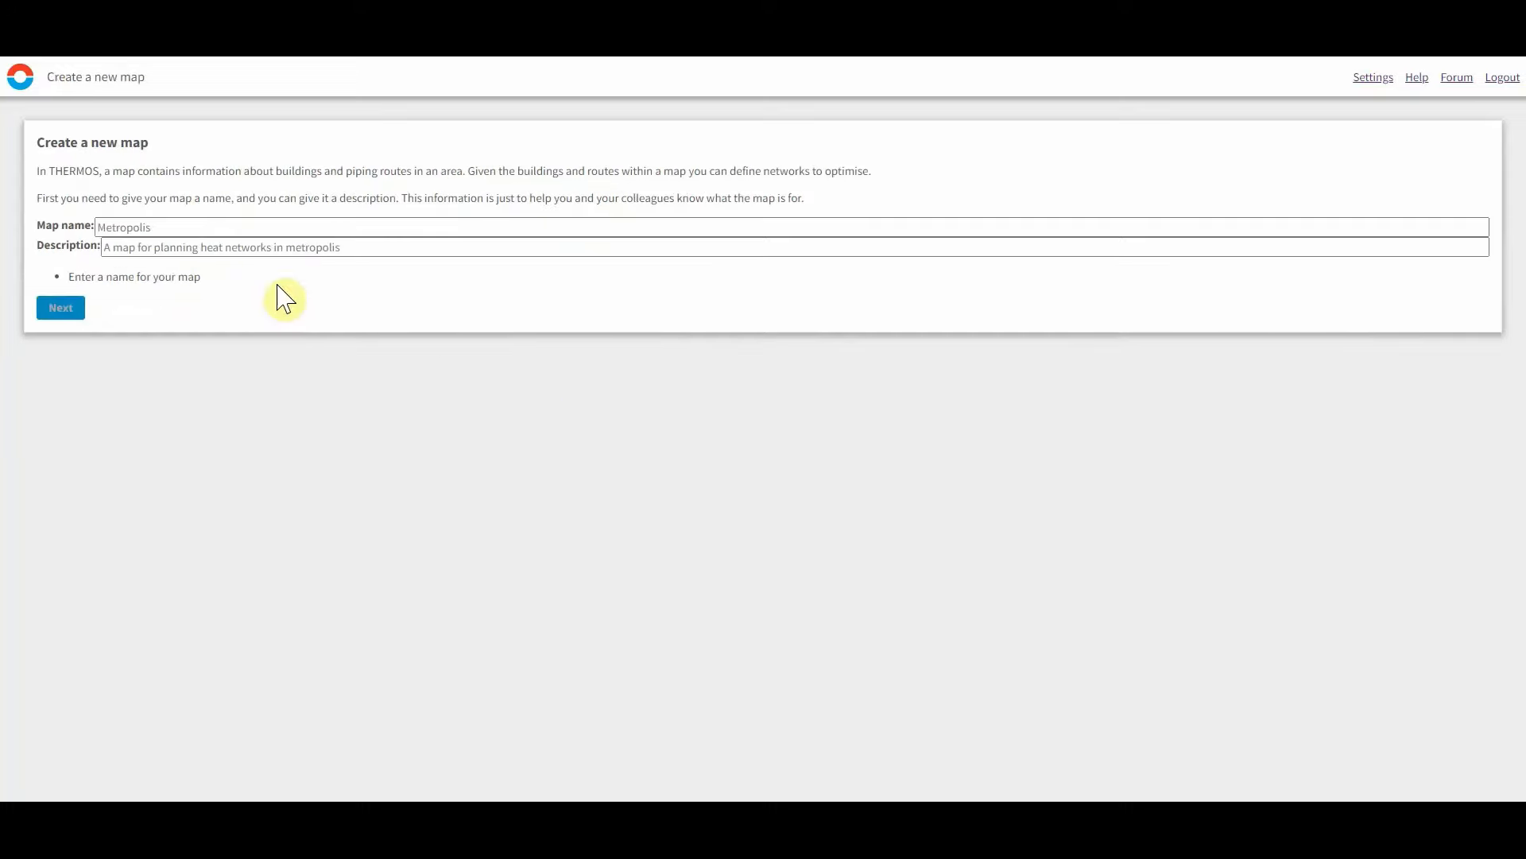
pyautogui.click(174, 228)
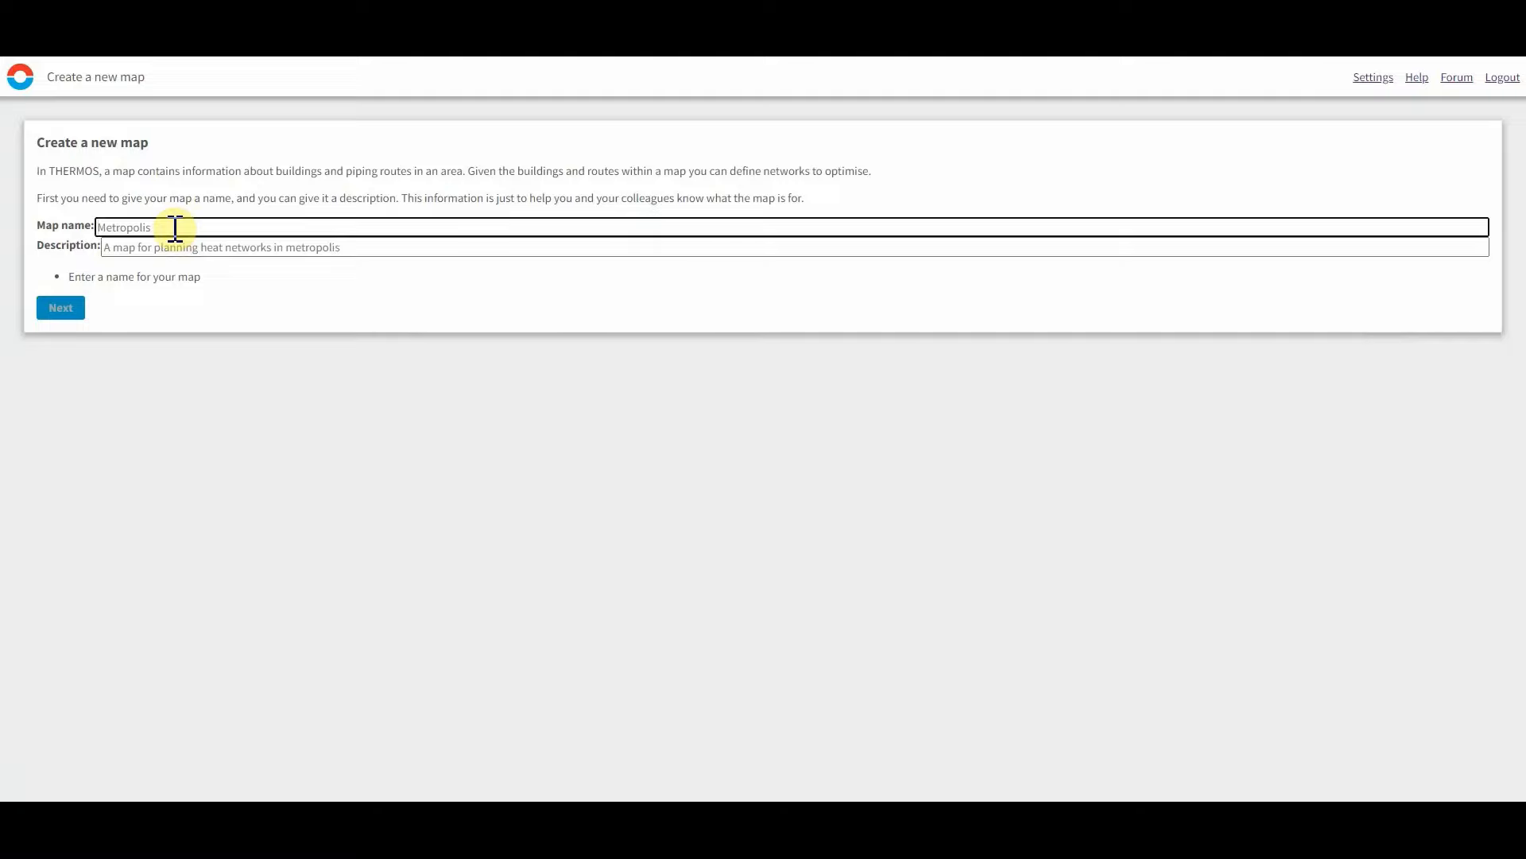
pyautogui.write('Bristol')
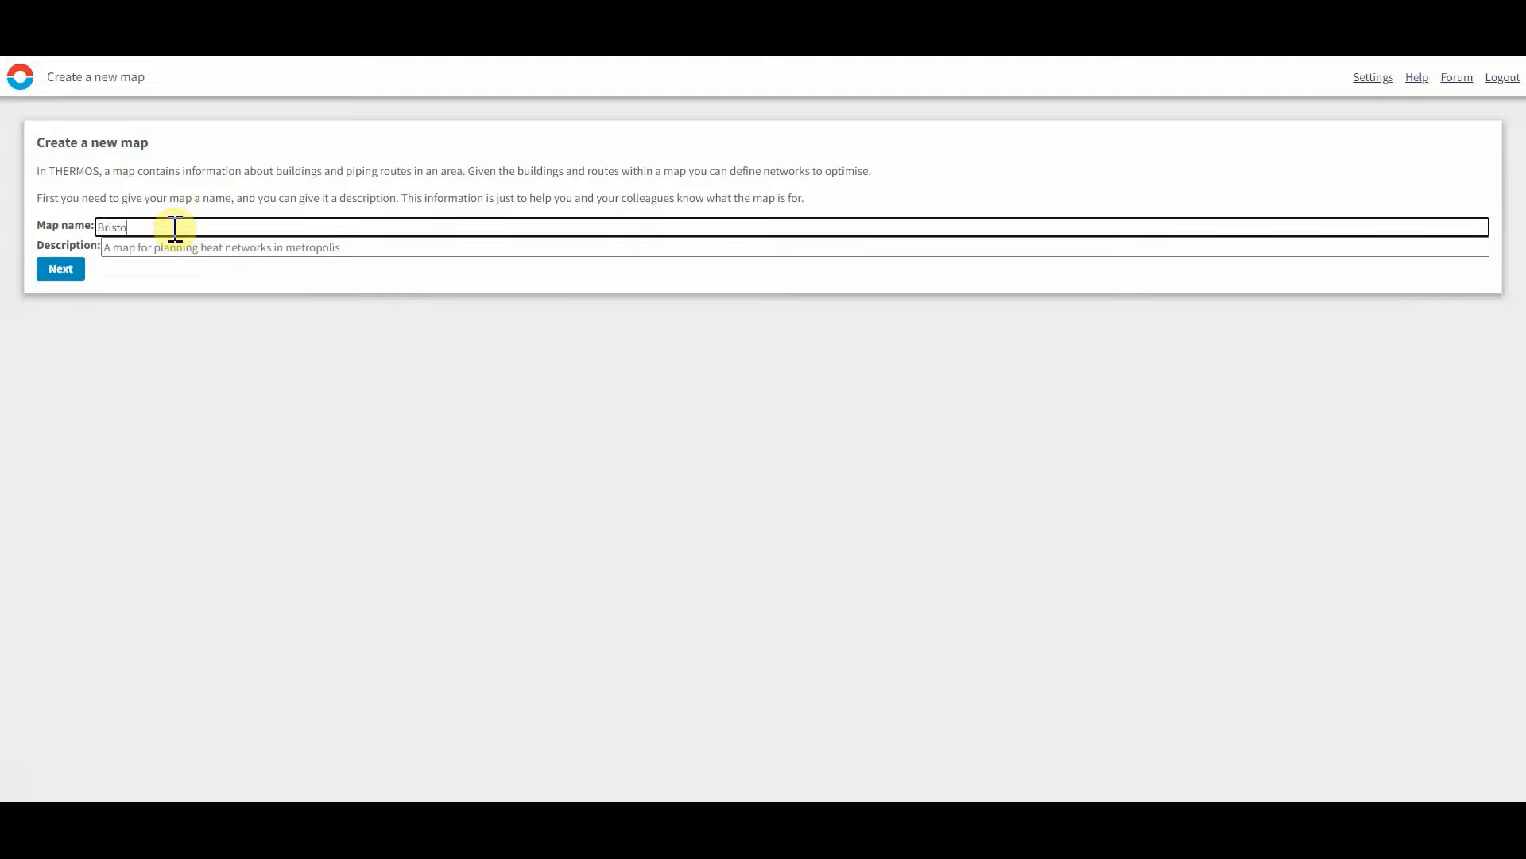
pyautogui.click(60, 270)
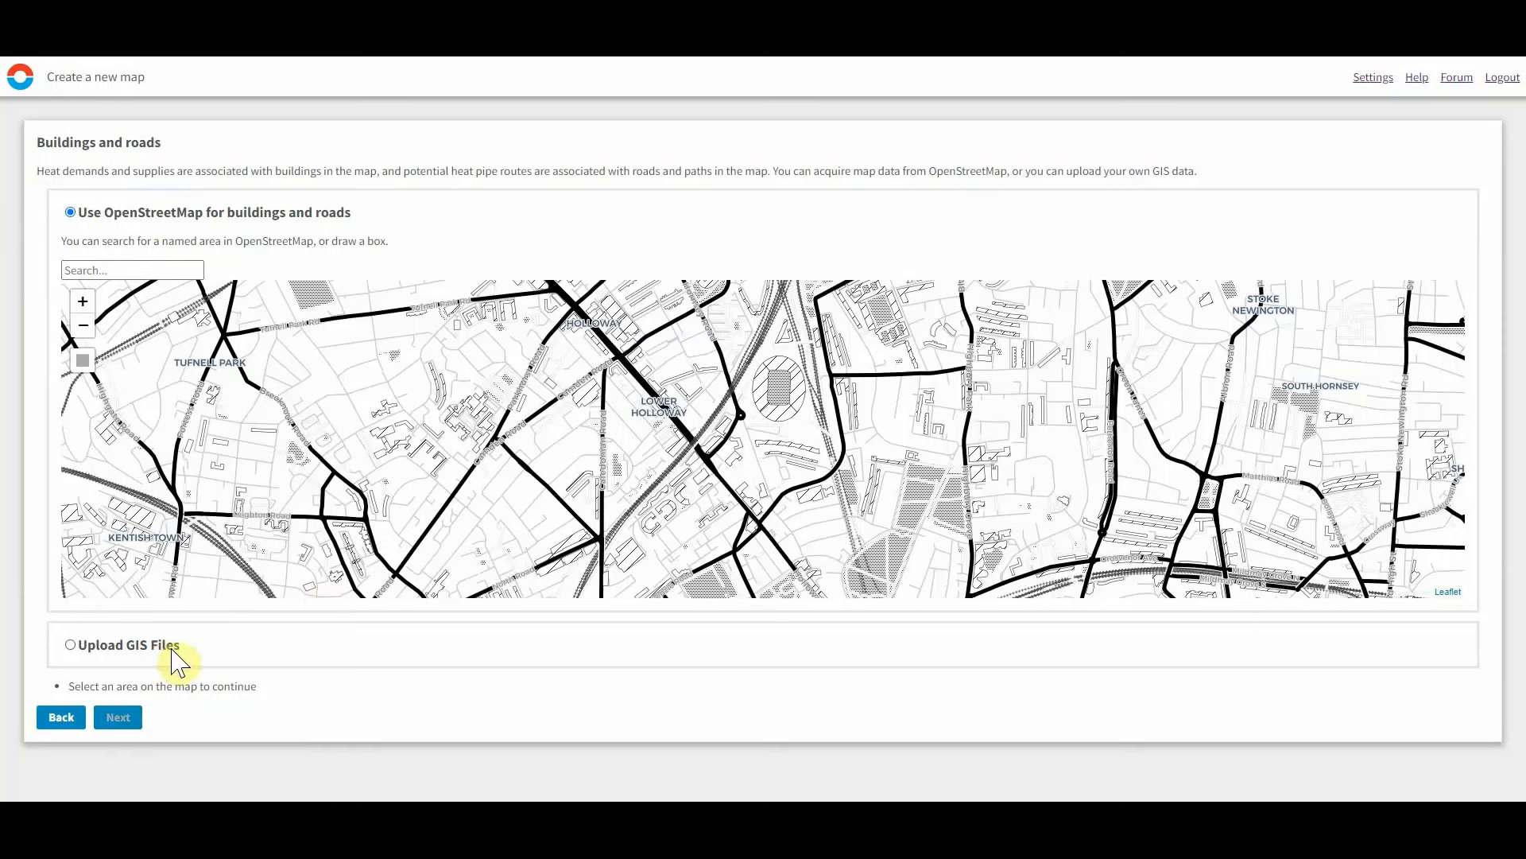
# Search OpenStreetMap for Bristol and draw a small rectangle over the Old City as the map area.
pyautogui.click(132, 271)
pyautogui.write('bristol')
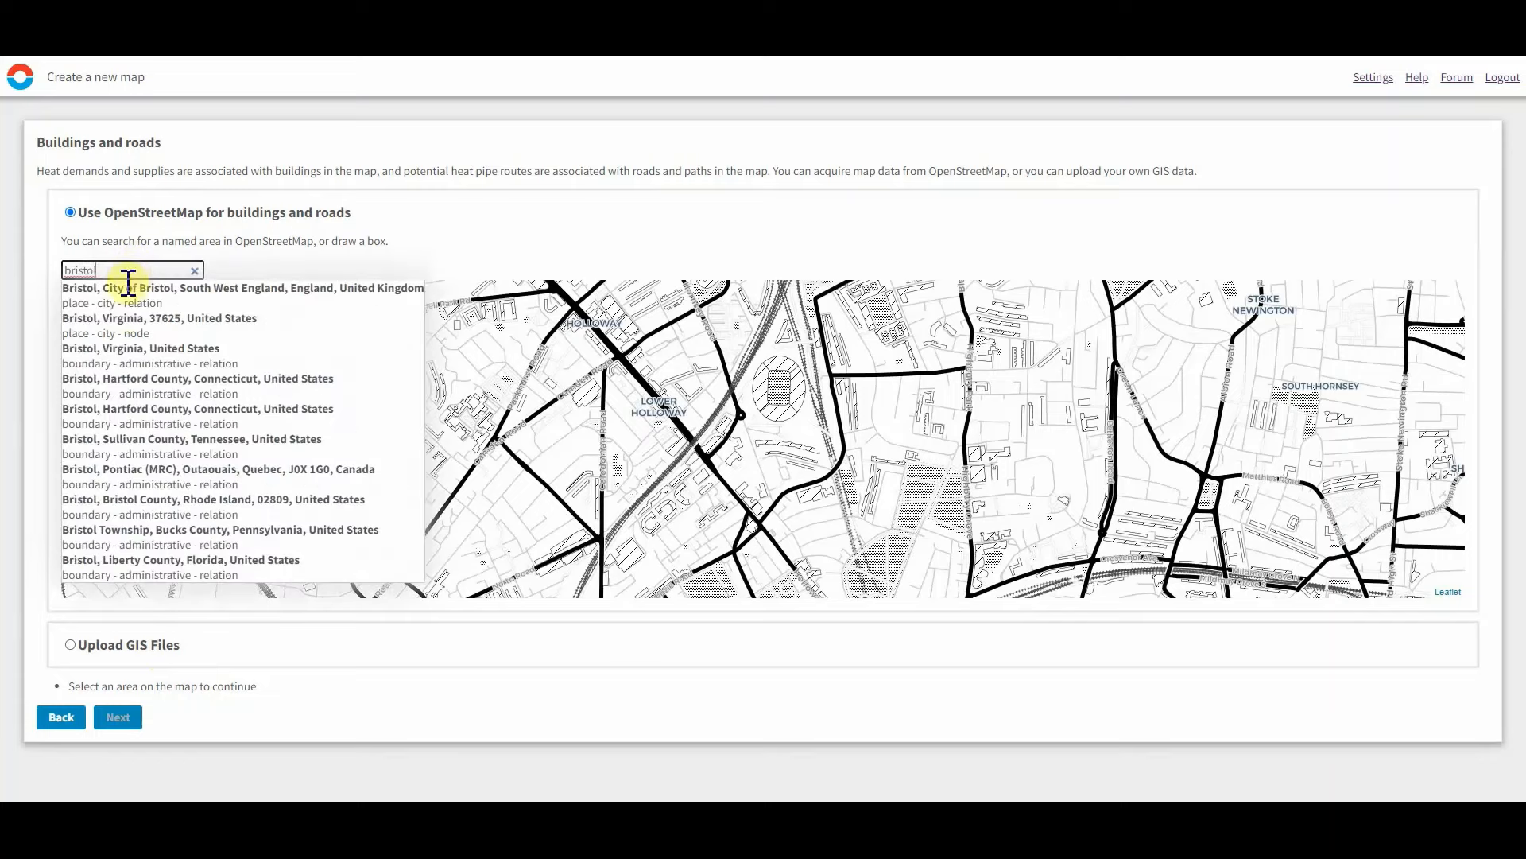
pyautogui.click(127, 286)
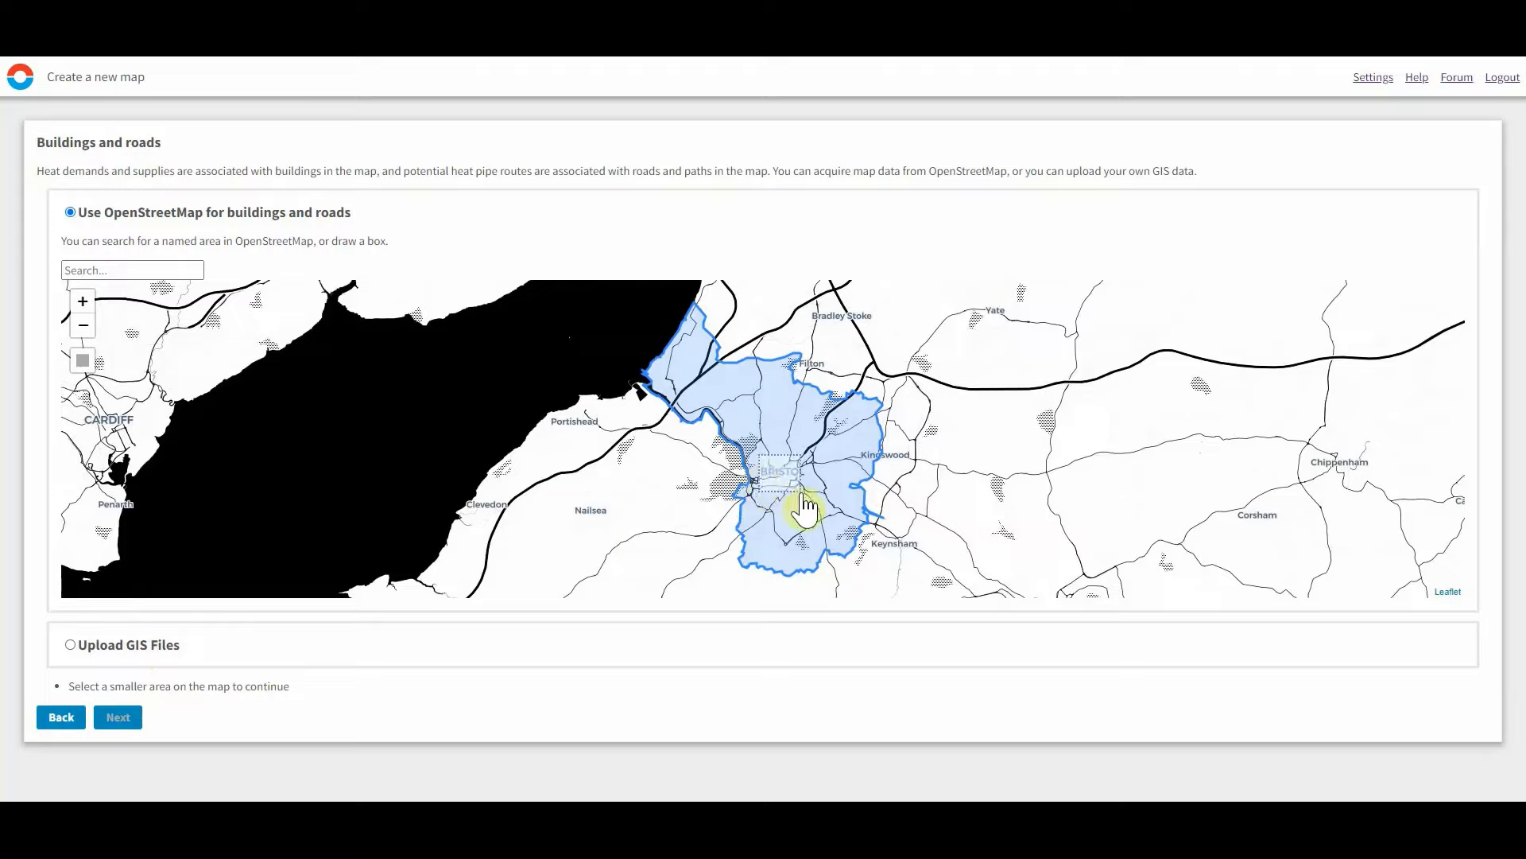
pyautogui.scroll(4, 799, 501)
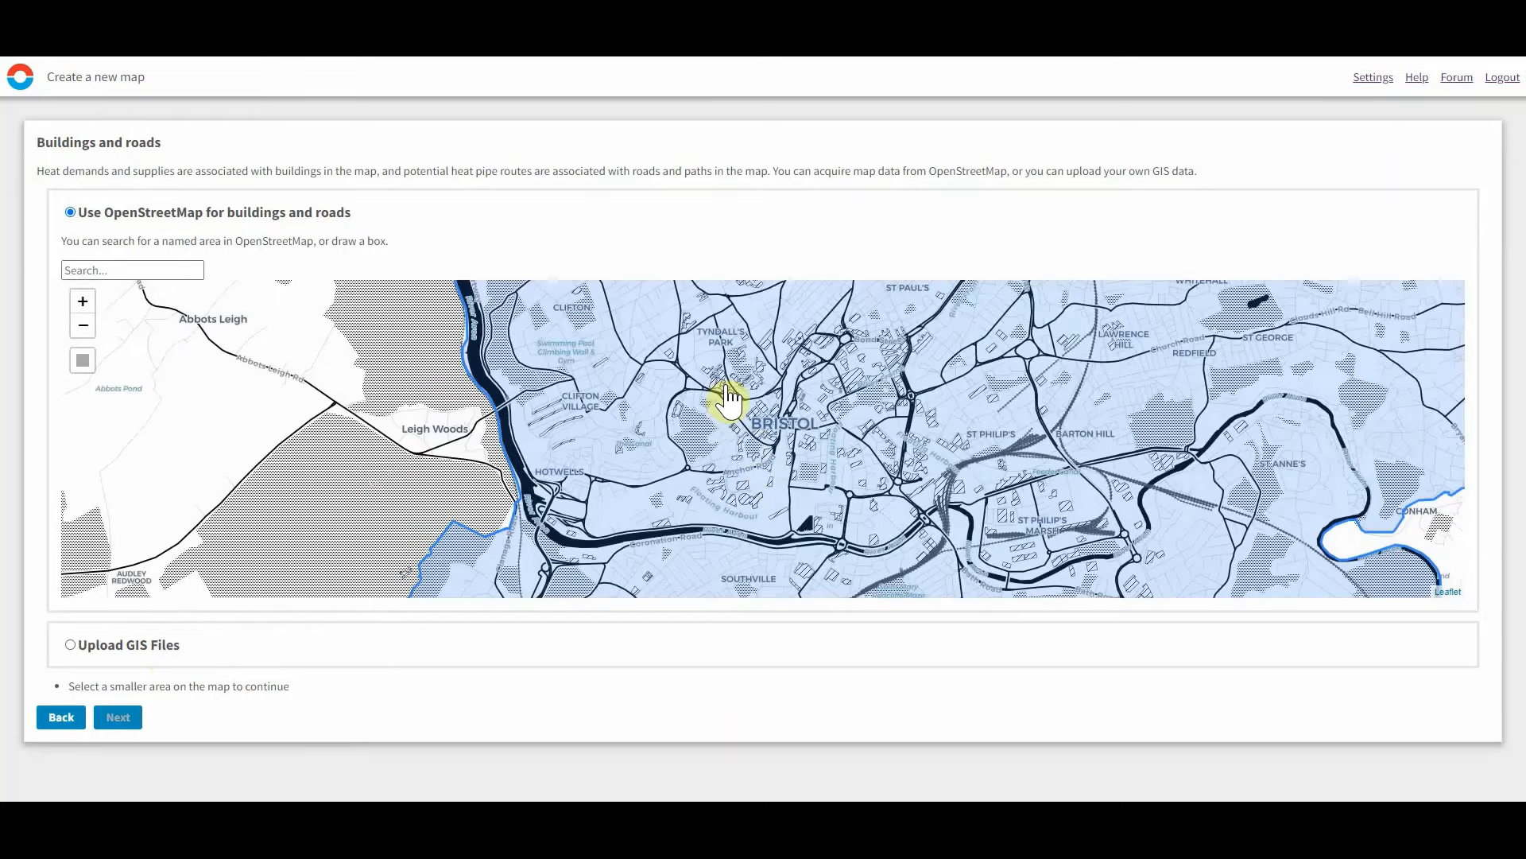
pyautogui.scroll(1, 827, 397)
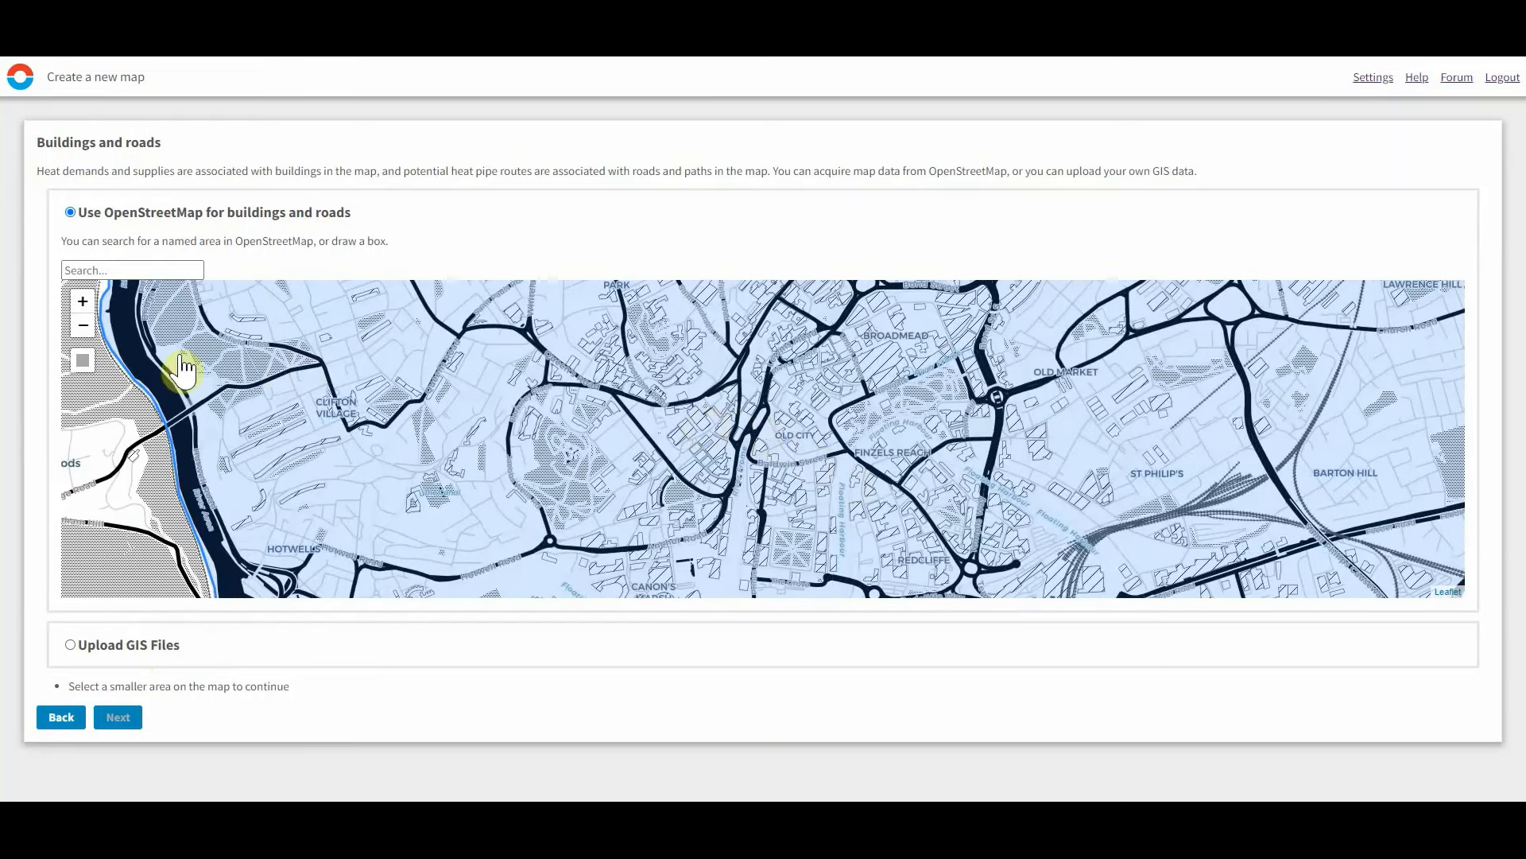
pyautogui.click(85, 363)
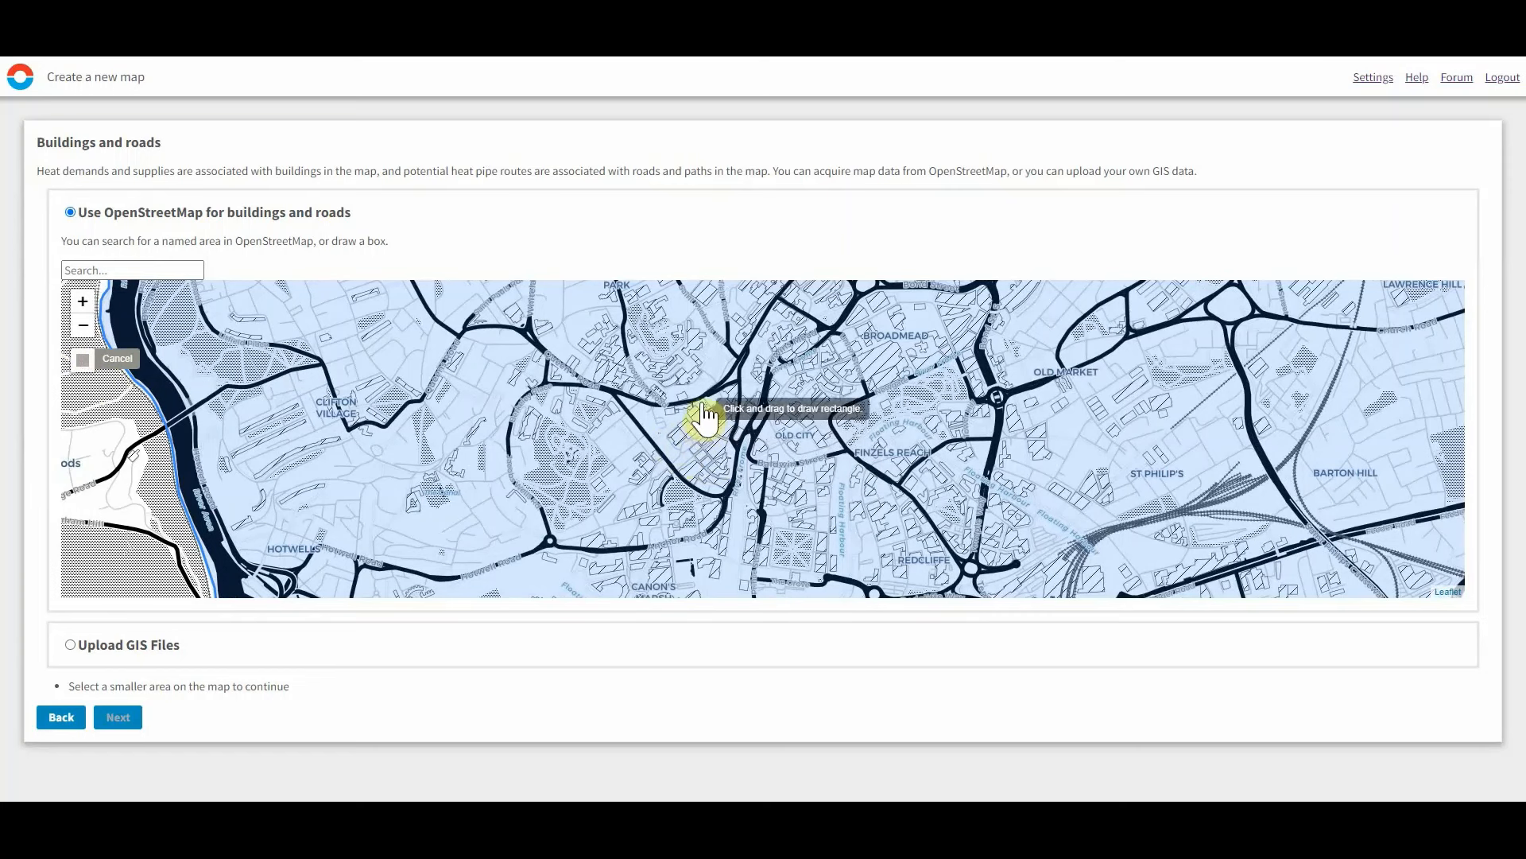
pyautogui.moveTo(763, 370)
pyautogui.mouseDown()
pyautogui.moveTo(776, 402)
pyautogui.moveTo(838, 445)
pyautogui.mouseUp()
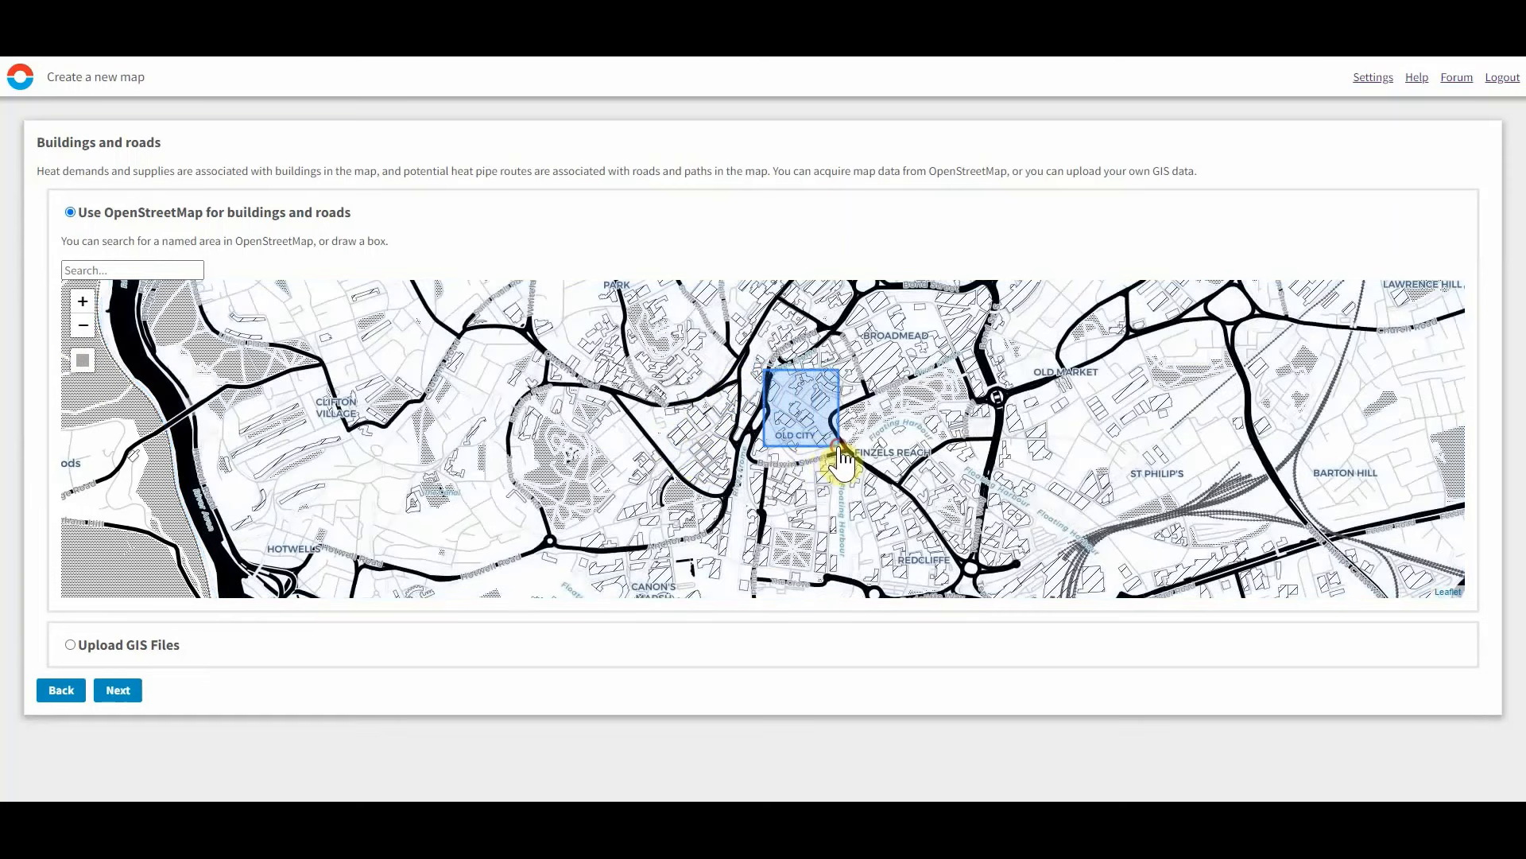
pyautogui.click(120, 689)
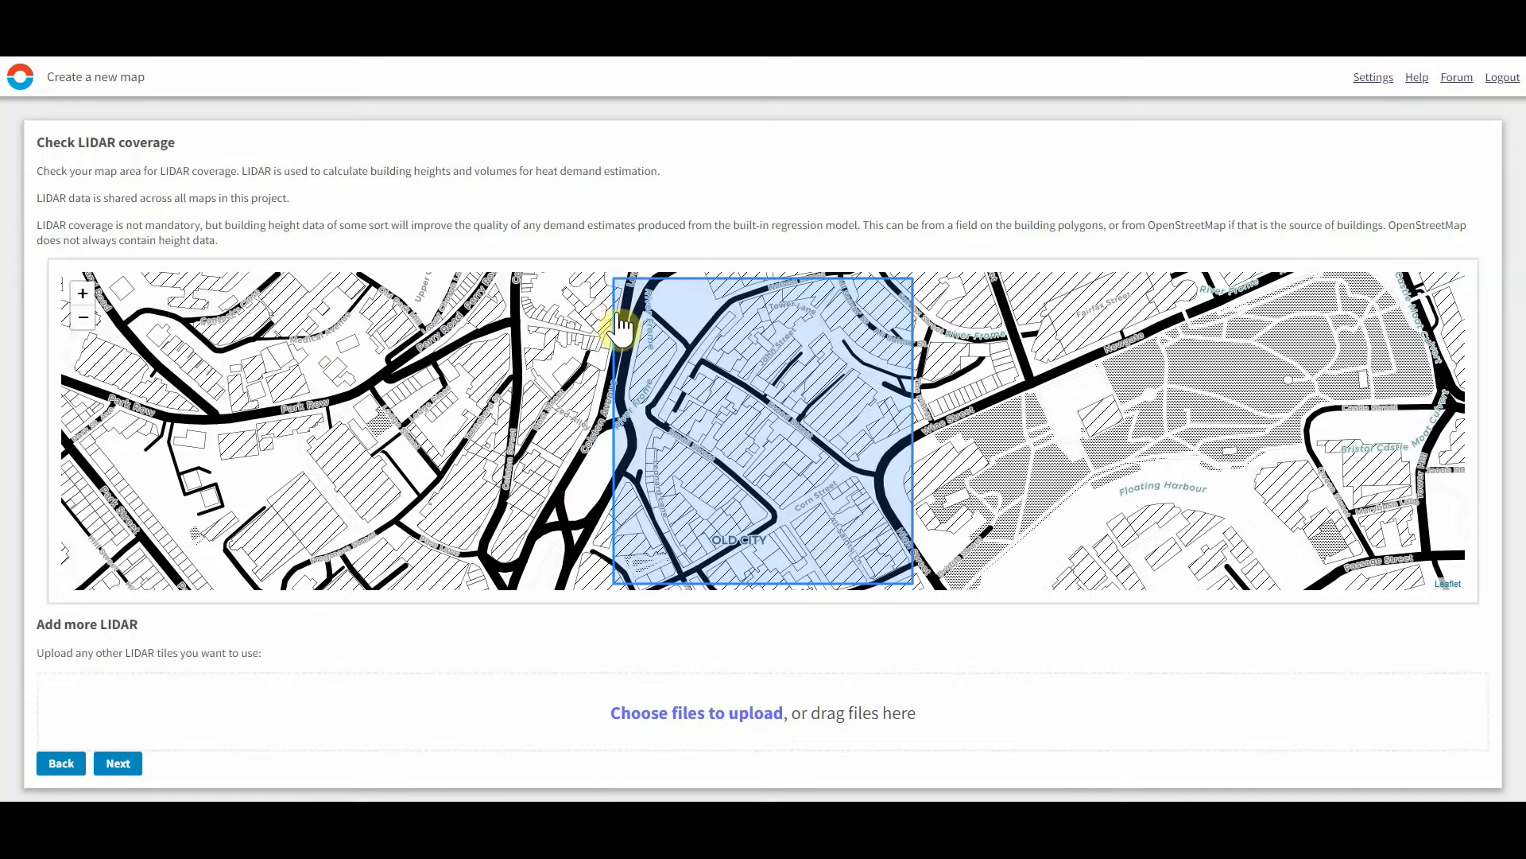
# Skip adding LIDAR tiles and create the map with the default parameters.
pyautogui.click(81, 322)
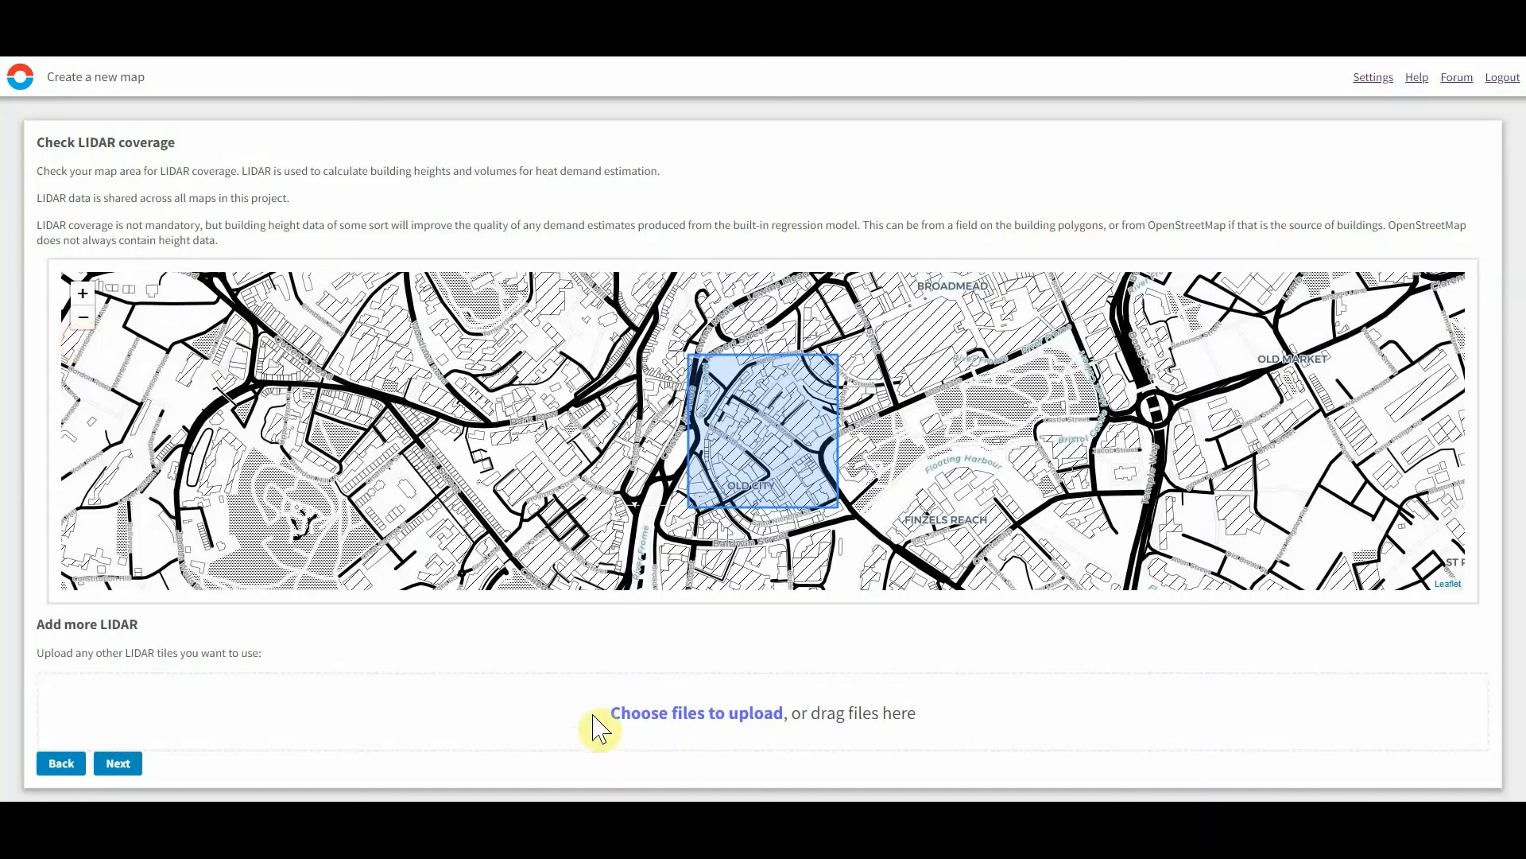
pyautogui.click(119, 763)
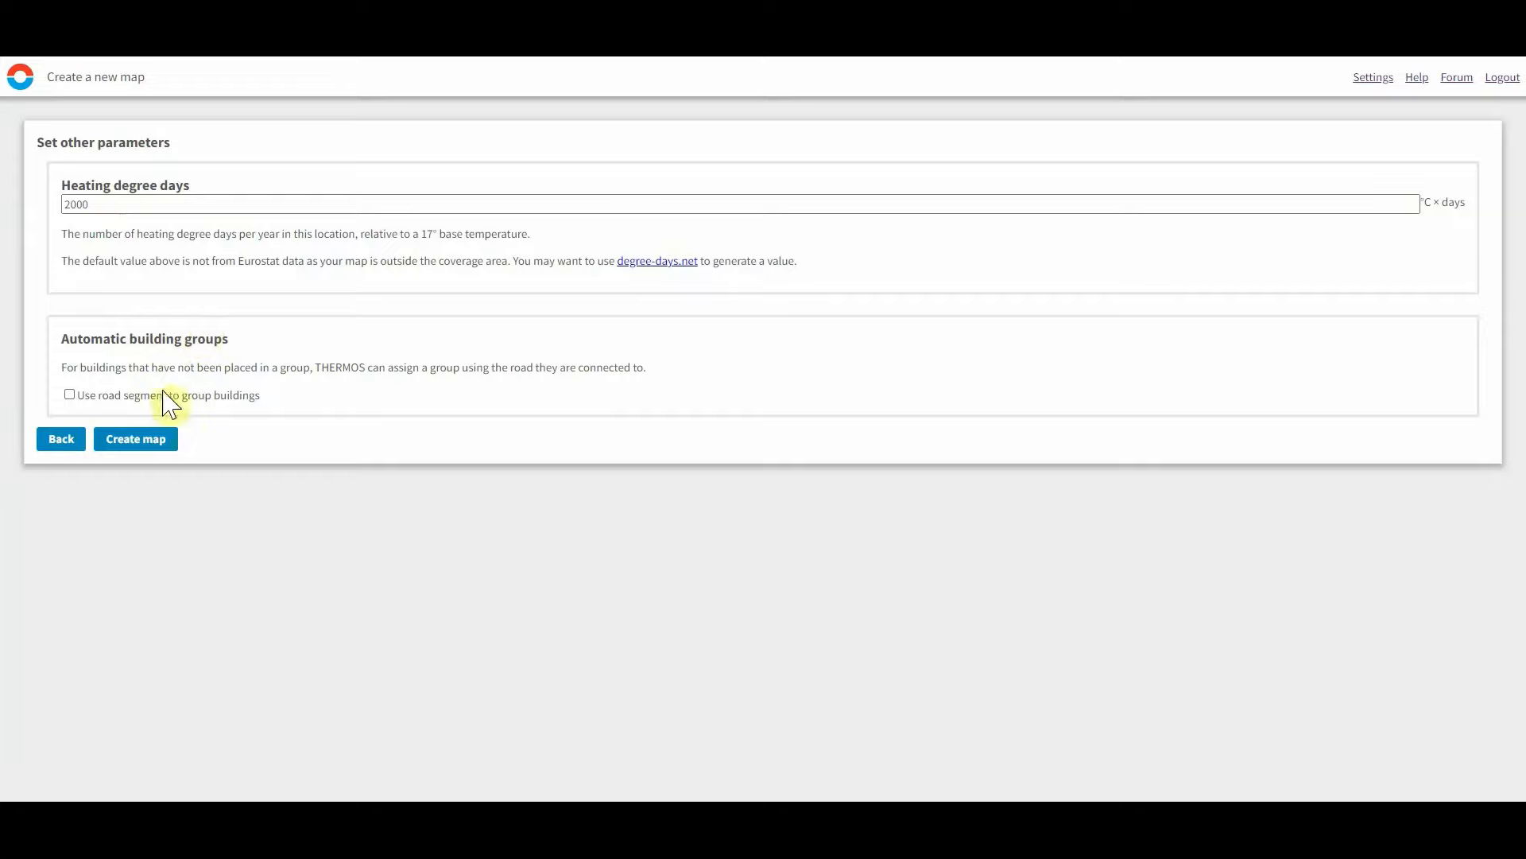
pyautogui.click(155, 446)
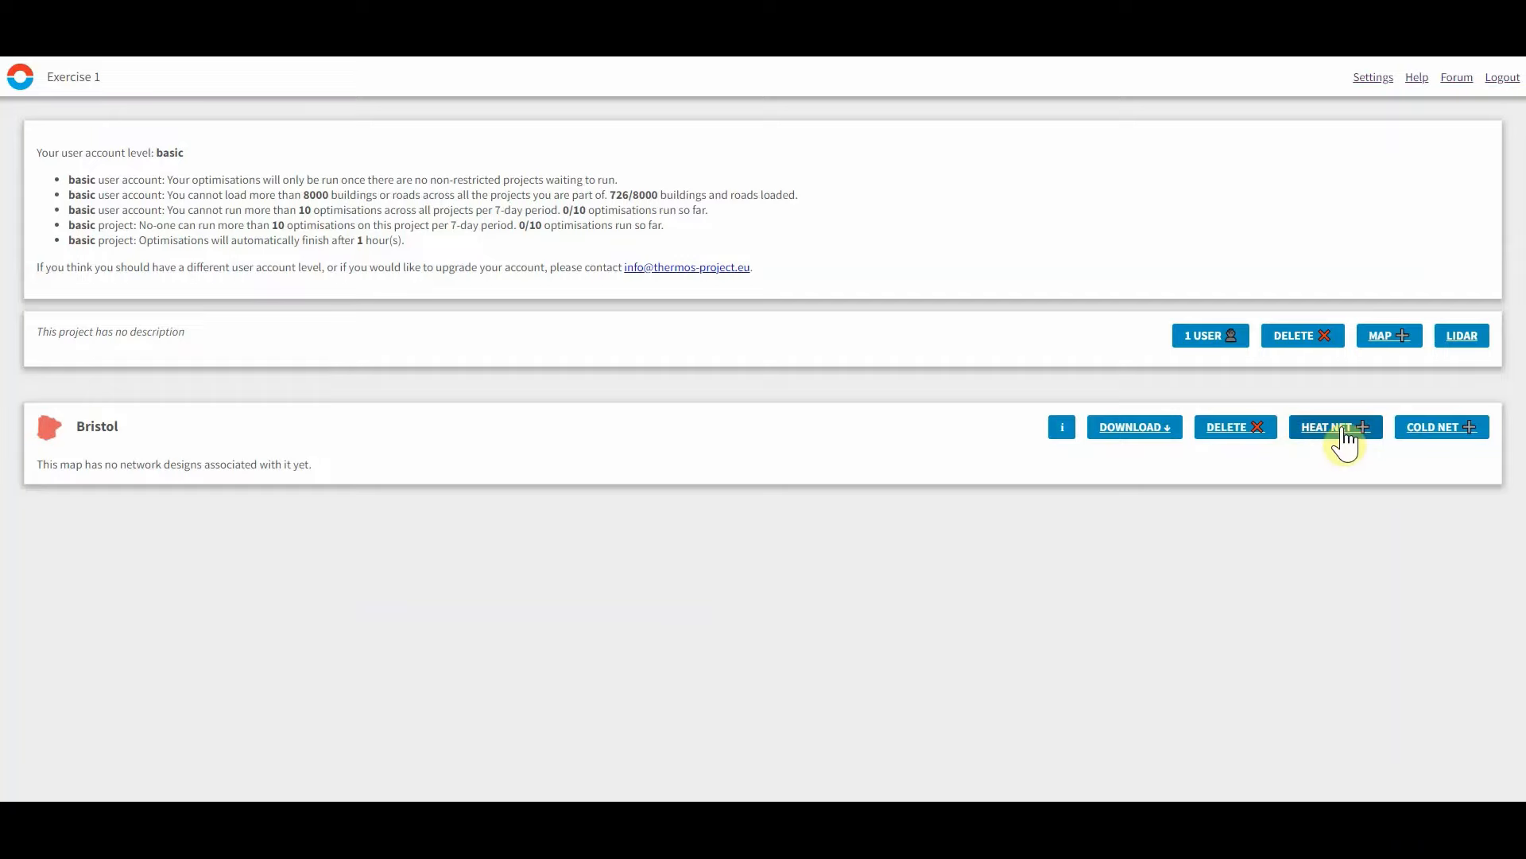
# Open a new heat network design on the Bristol map and compare the Maps, None and Satellite basemaps.
pyautogui.click(1343, 437)
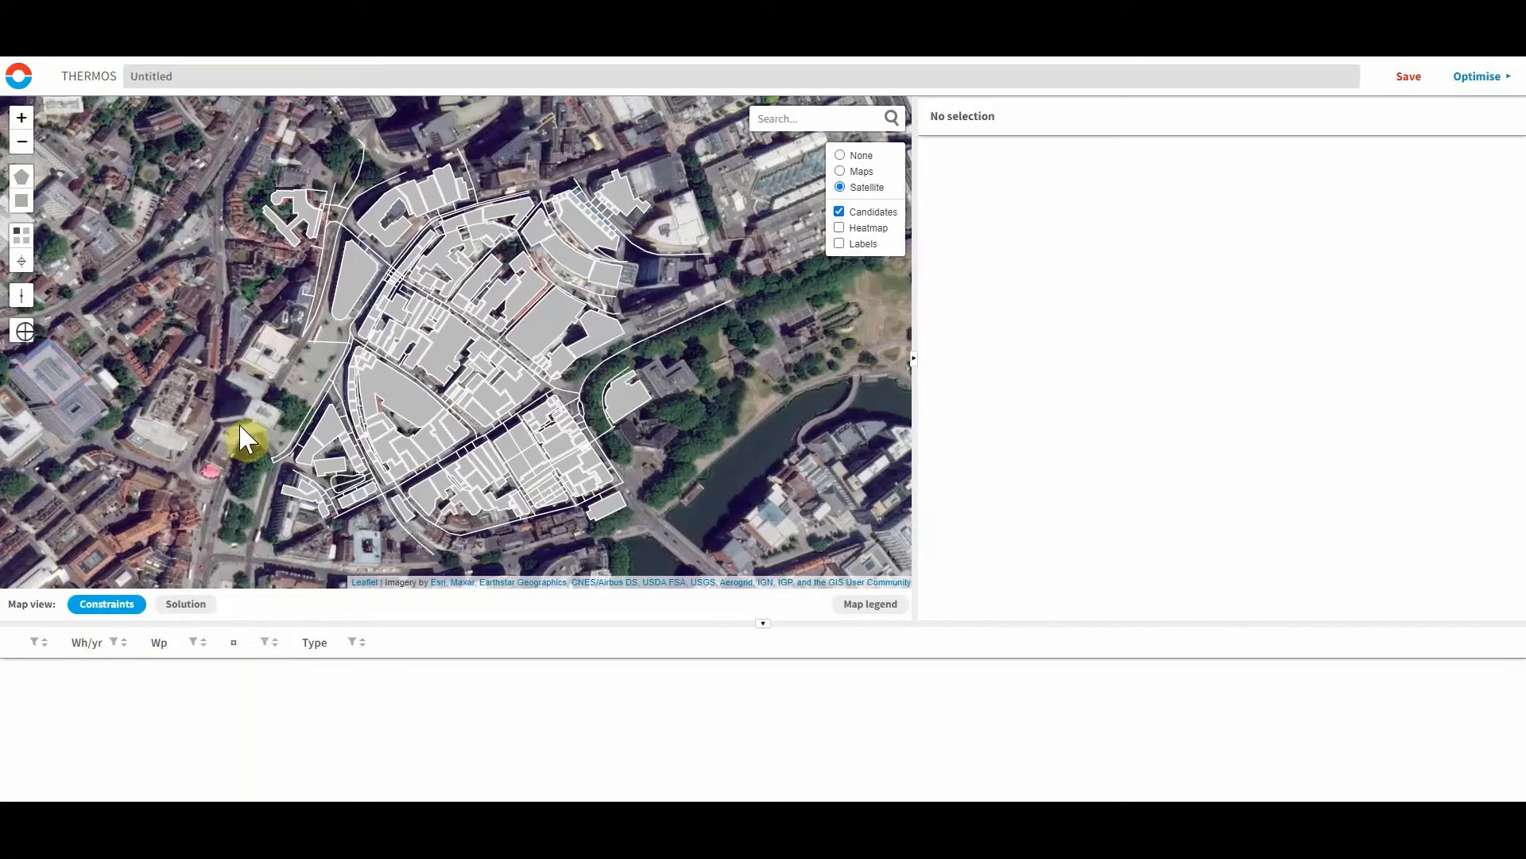
pyautogui.moveTo(243, 424); pyautogui.dragTo(221, 437)
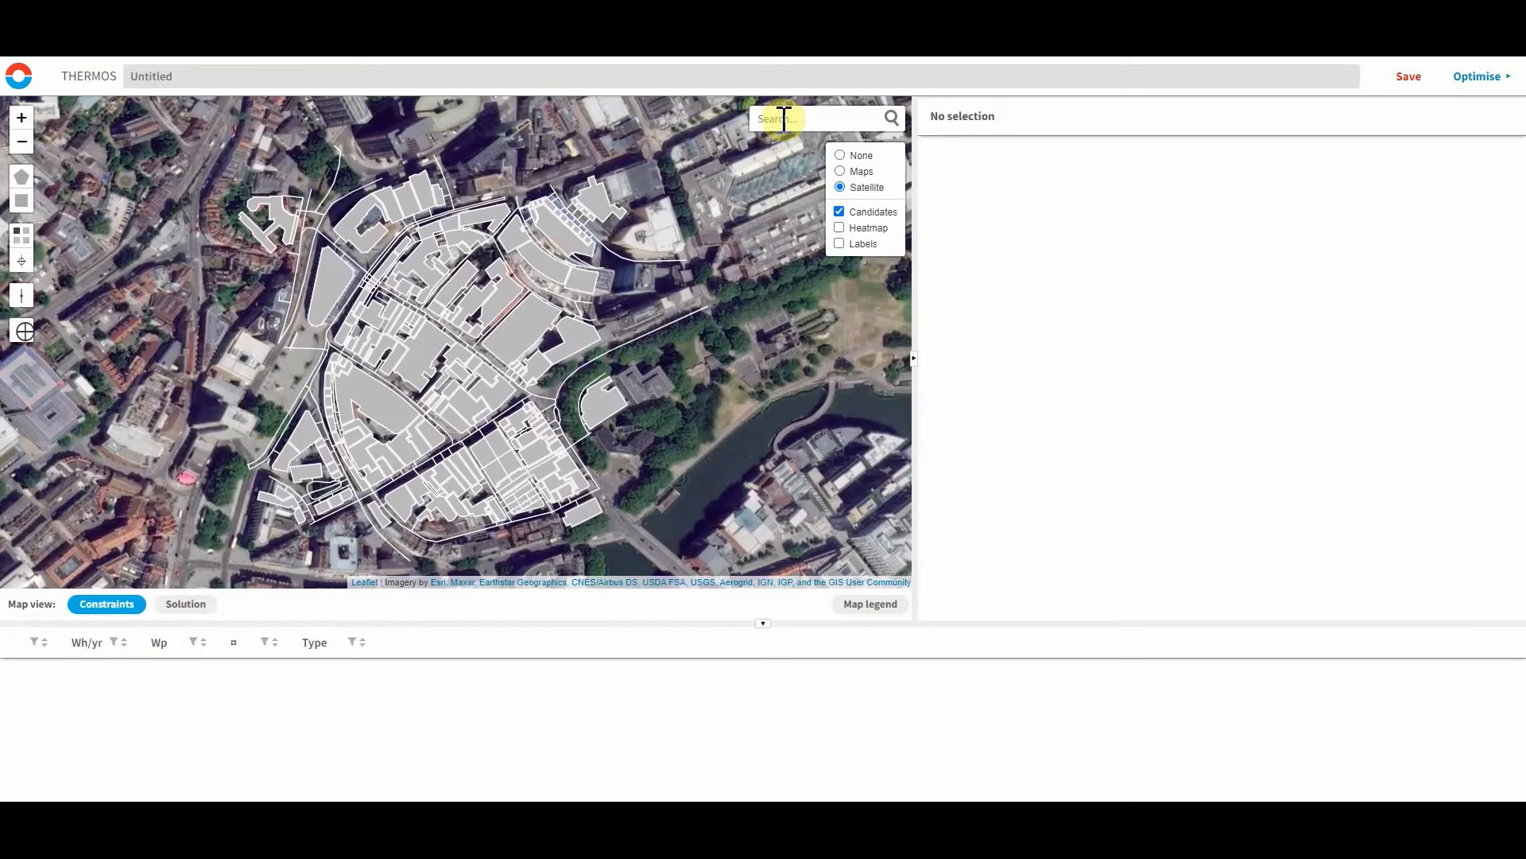
pyautogui.click(841, 188)
pyautogui.click(841, 172)
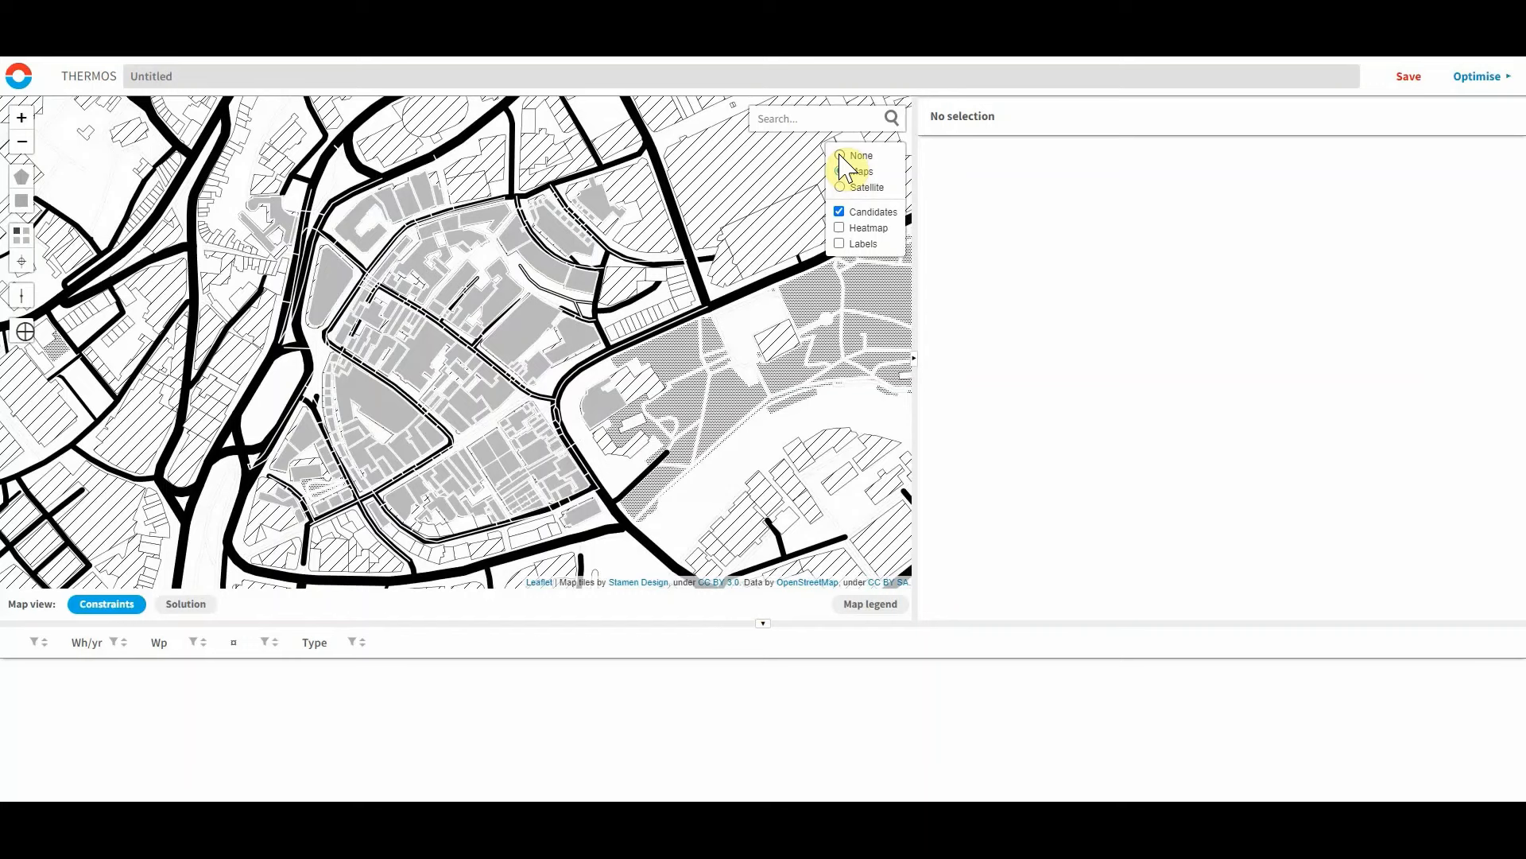
pyautogui.click(841, 156)
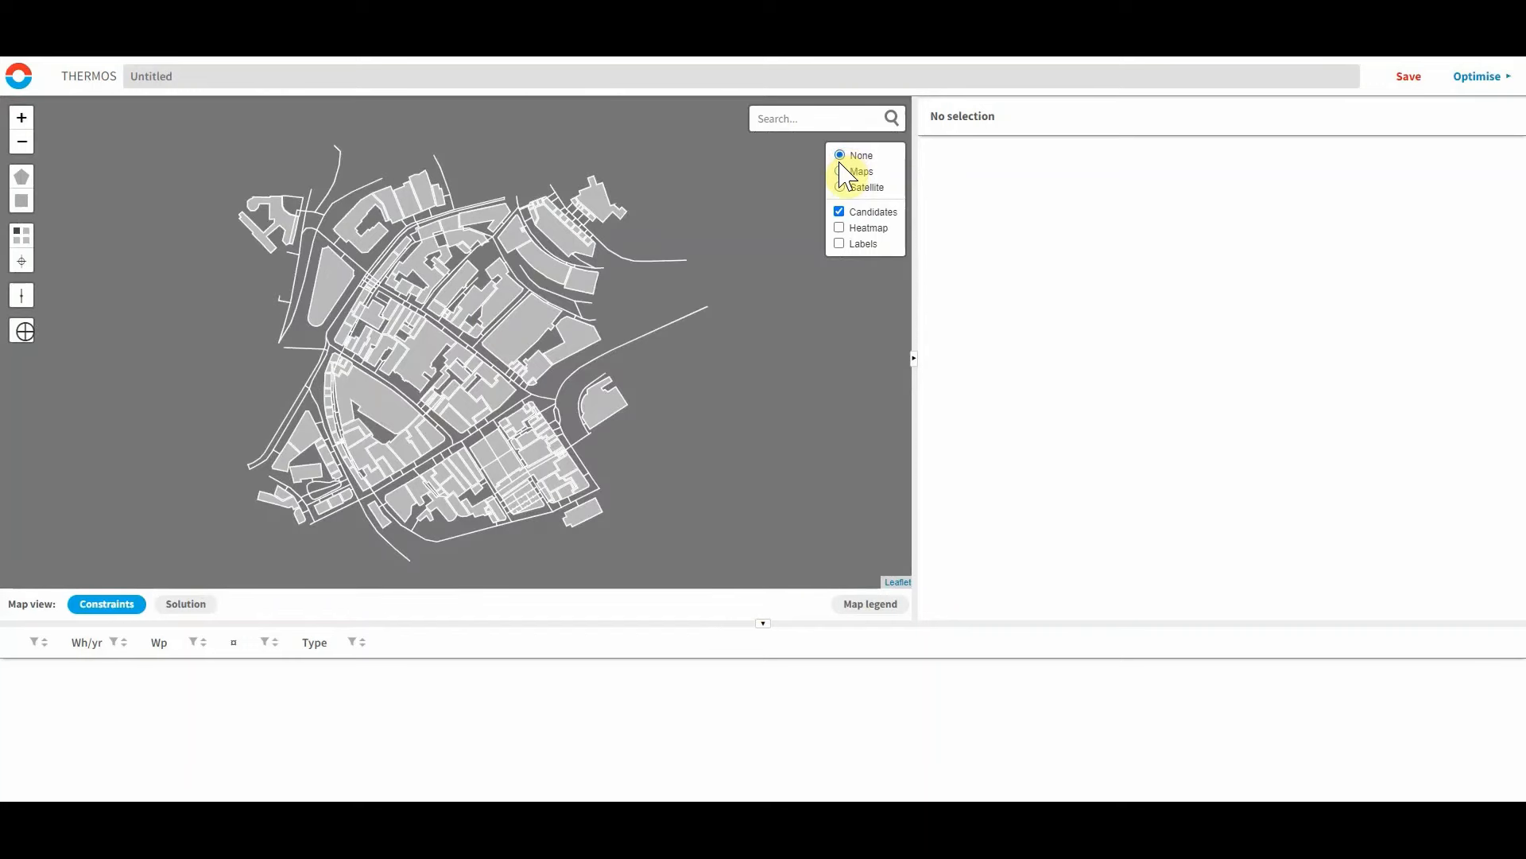
pyautogui.click(838, 190)
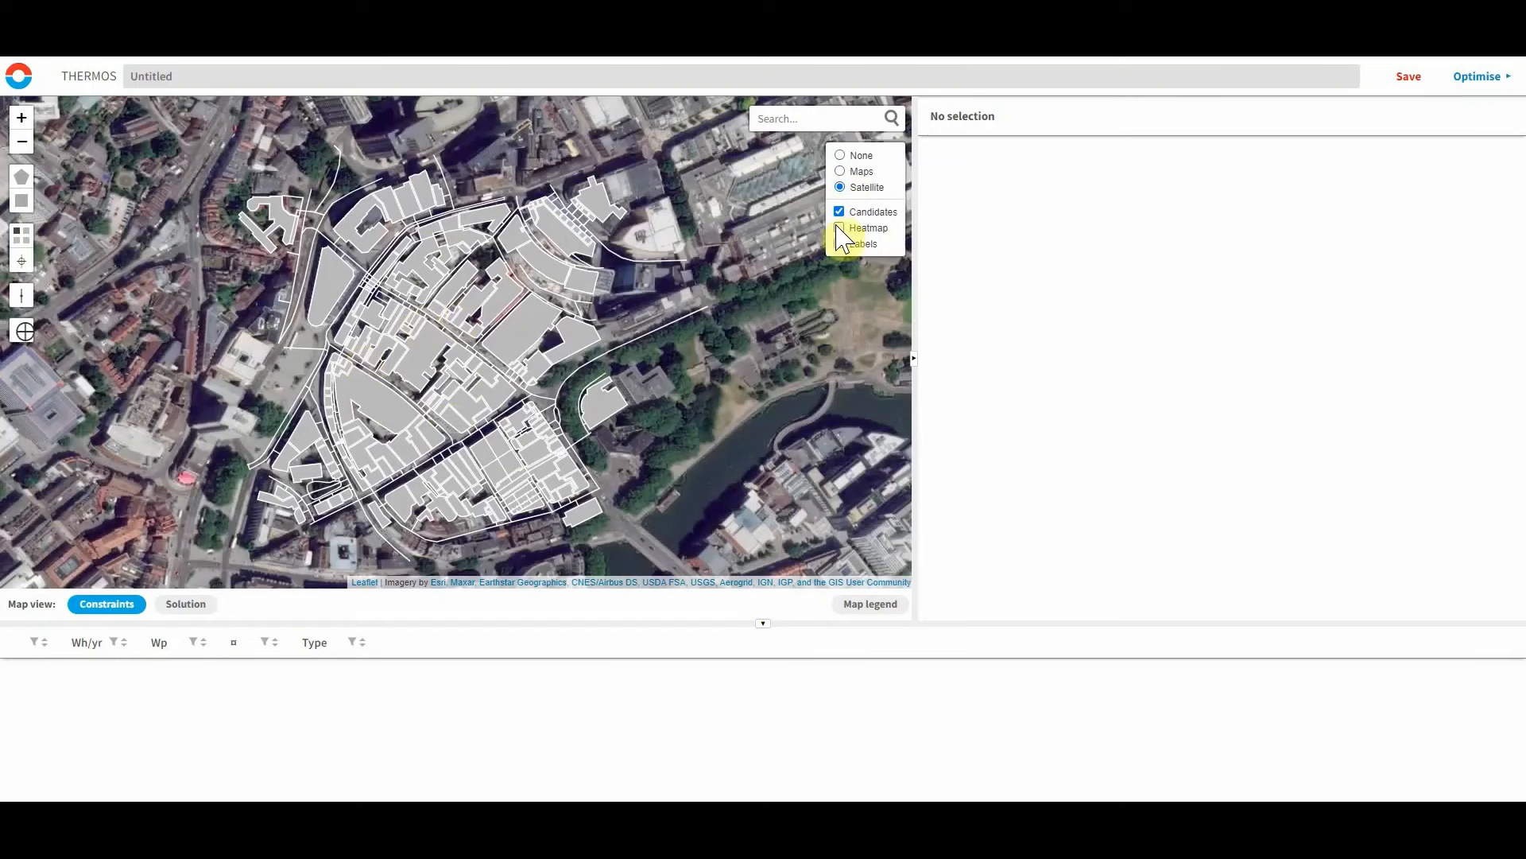
# Toggle the heatmap and labels overlays on and off to compare the map views.
pyautogui.click(839, 229)
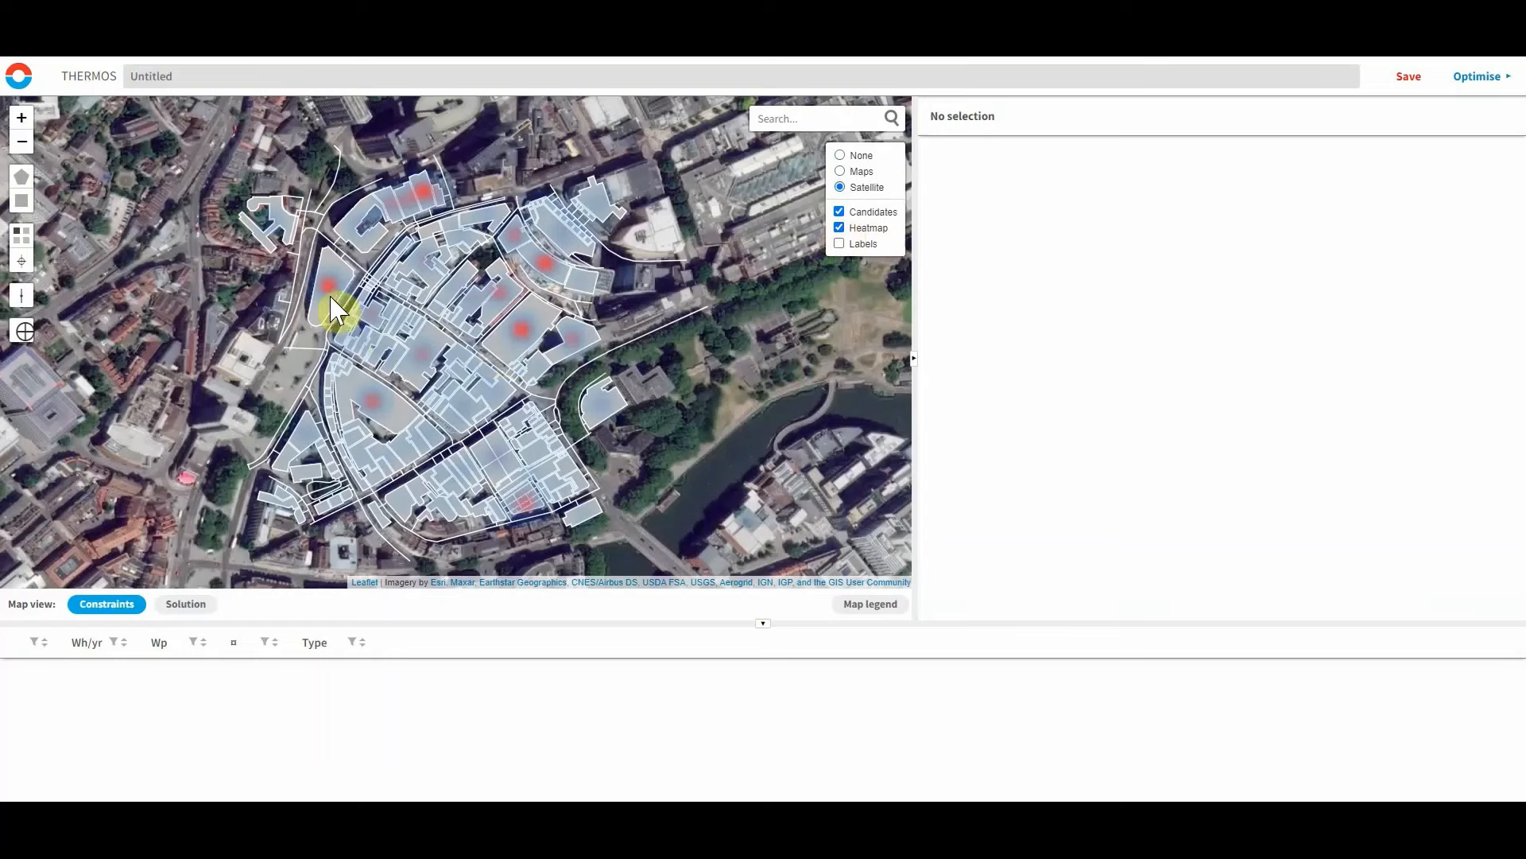
pyautogui.scroll(-3, 477, 338)
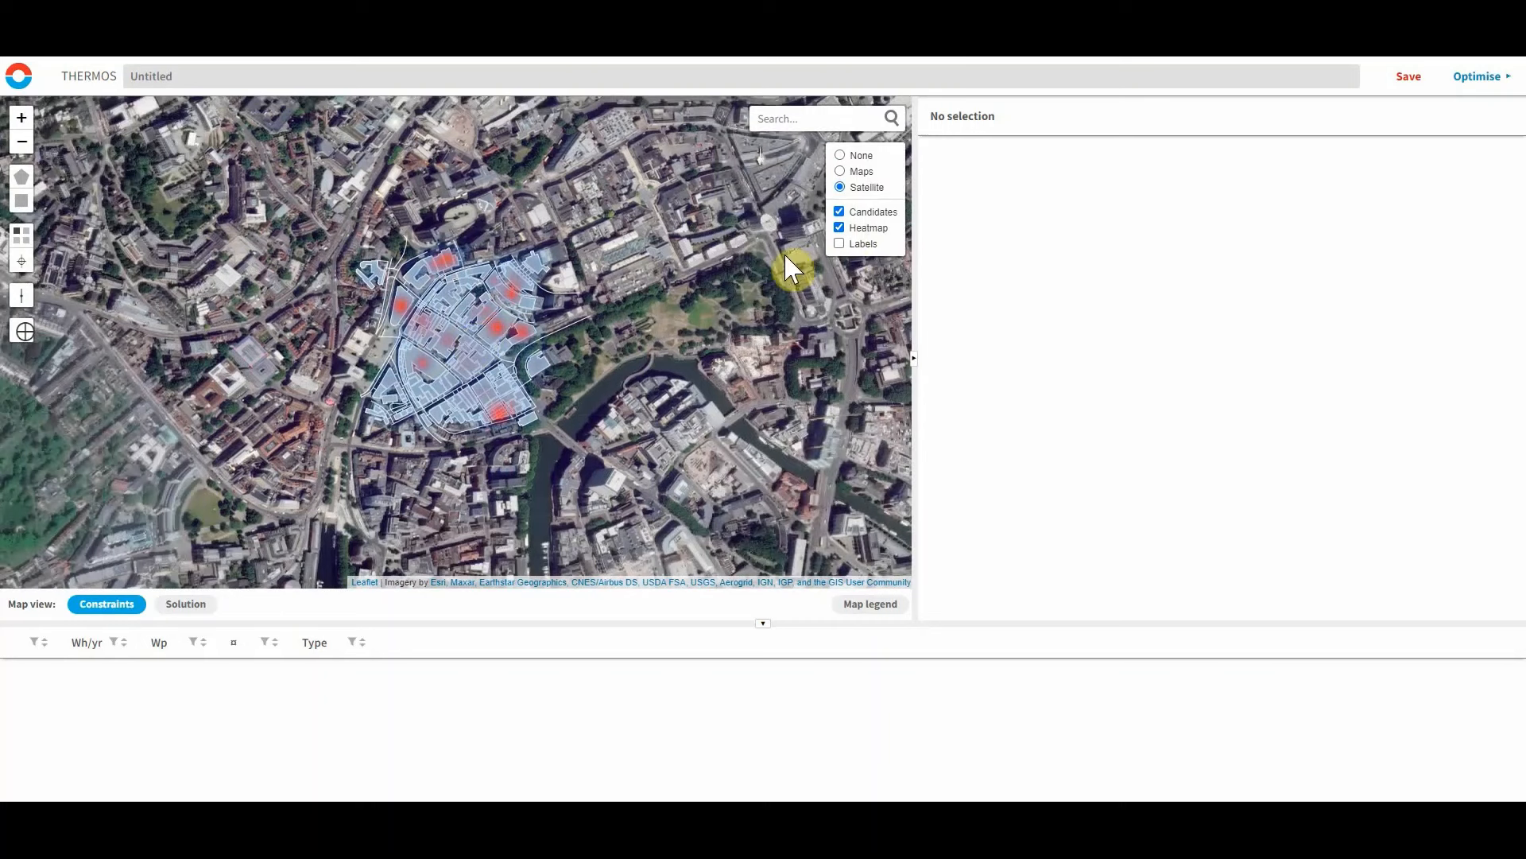
pyautogui.click(840, 244)
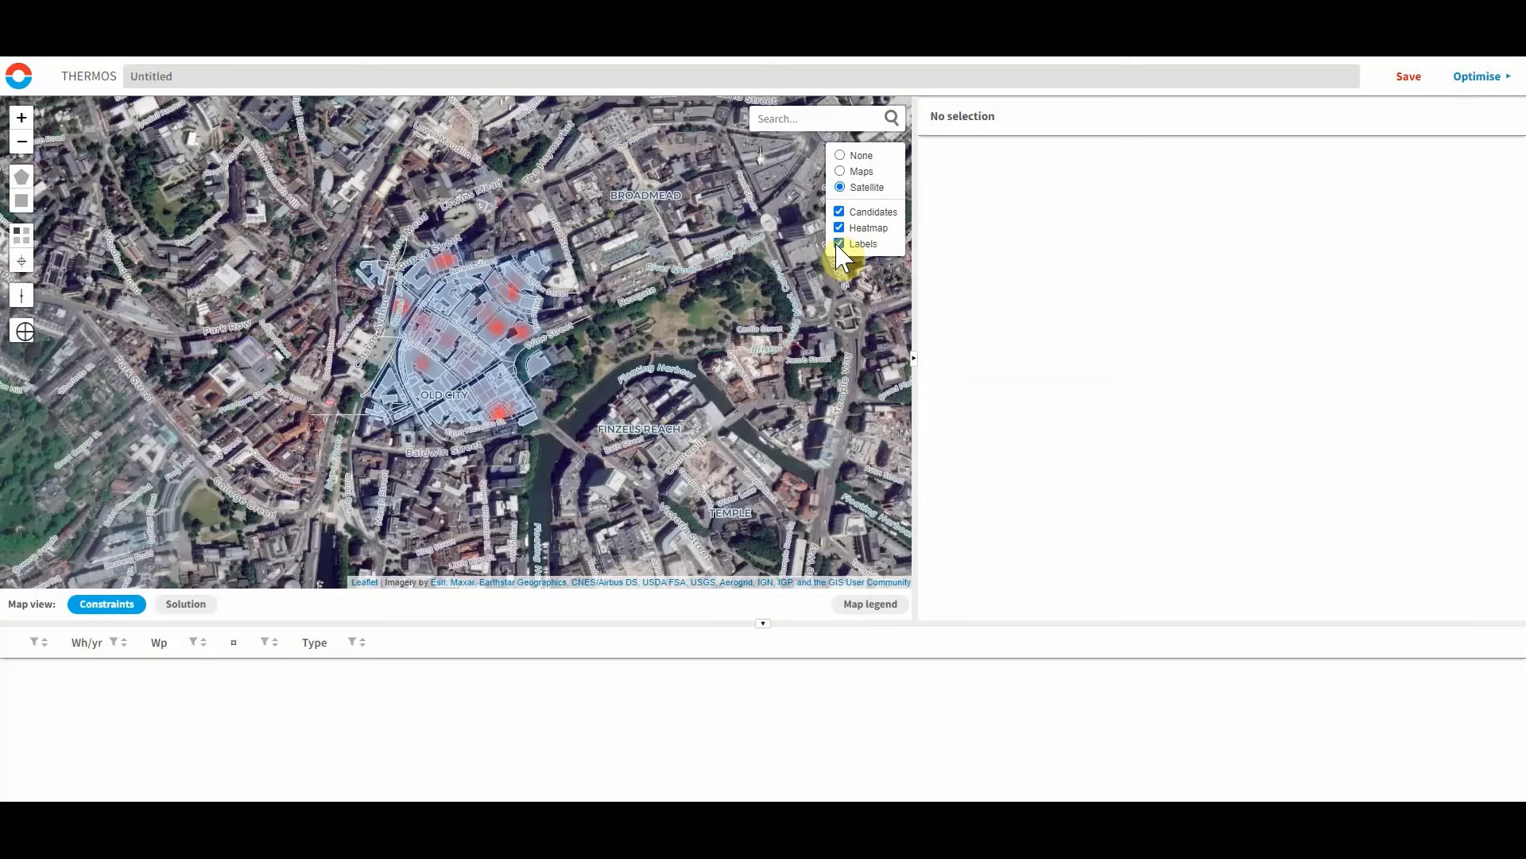
pyautogui.click(839, 244)
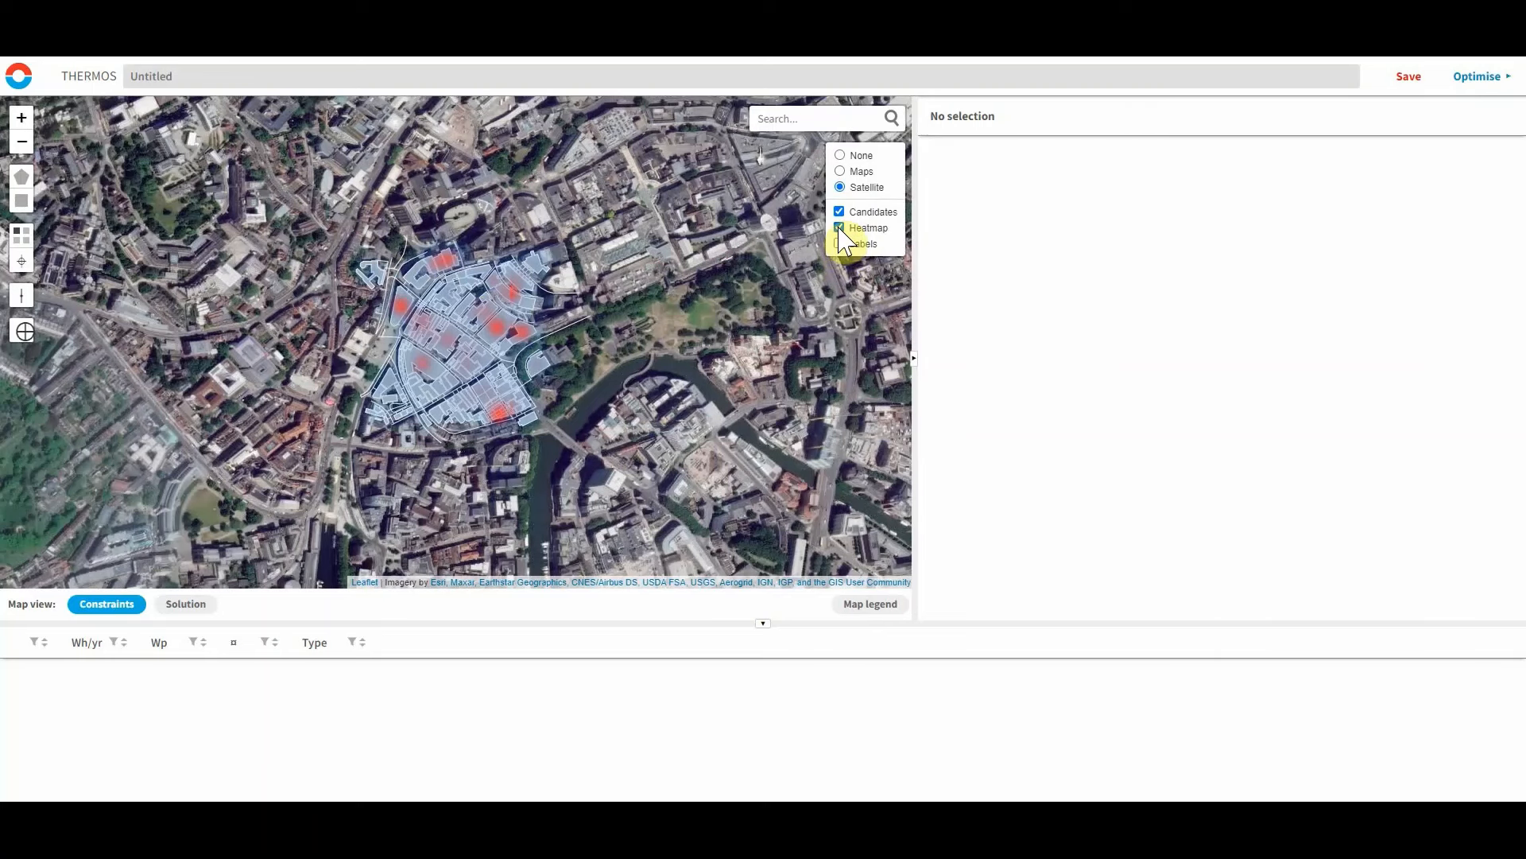
pyautogui.click(839, 228)
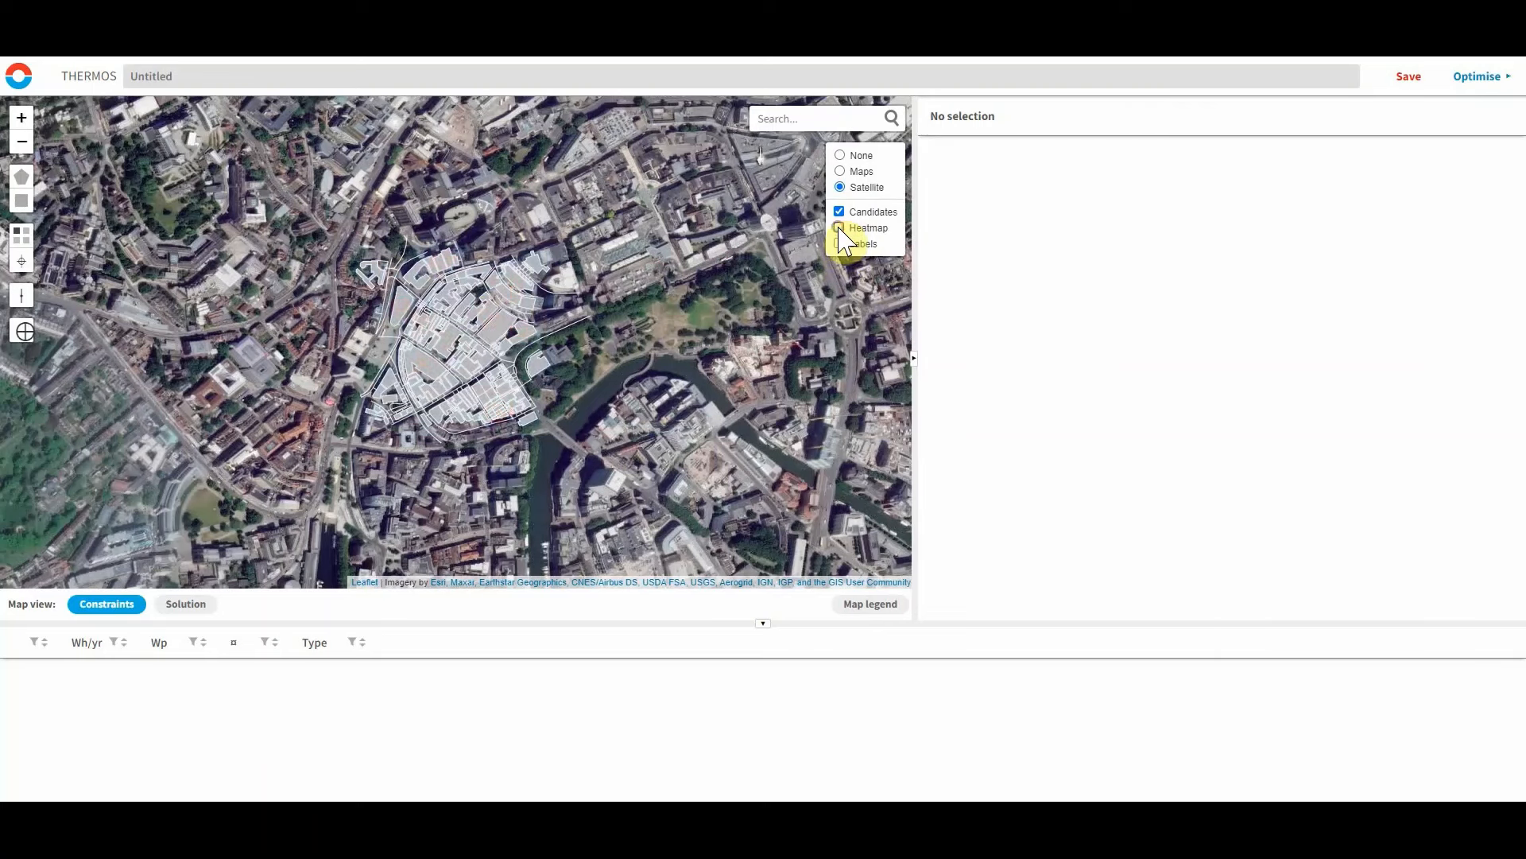
# Zoom into the Old City and inspect the Bristol Crown Court building and Saint Nicholas Street candidates.
pyautogui.click(21, 125)
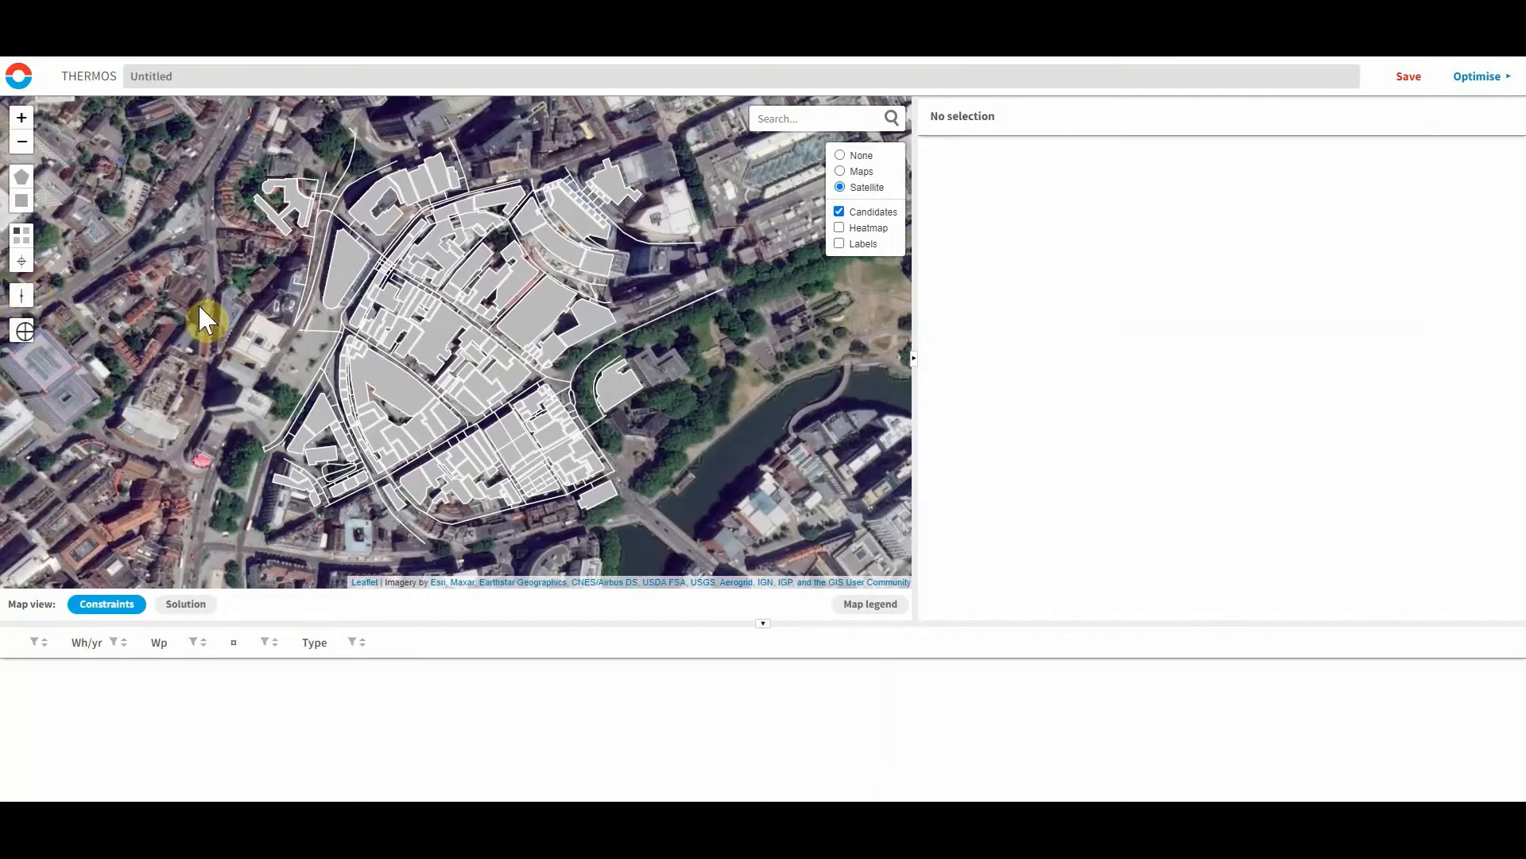
pyautogui.moveTo(209, 159); pyautogui.dragTo(757, 549)
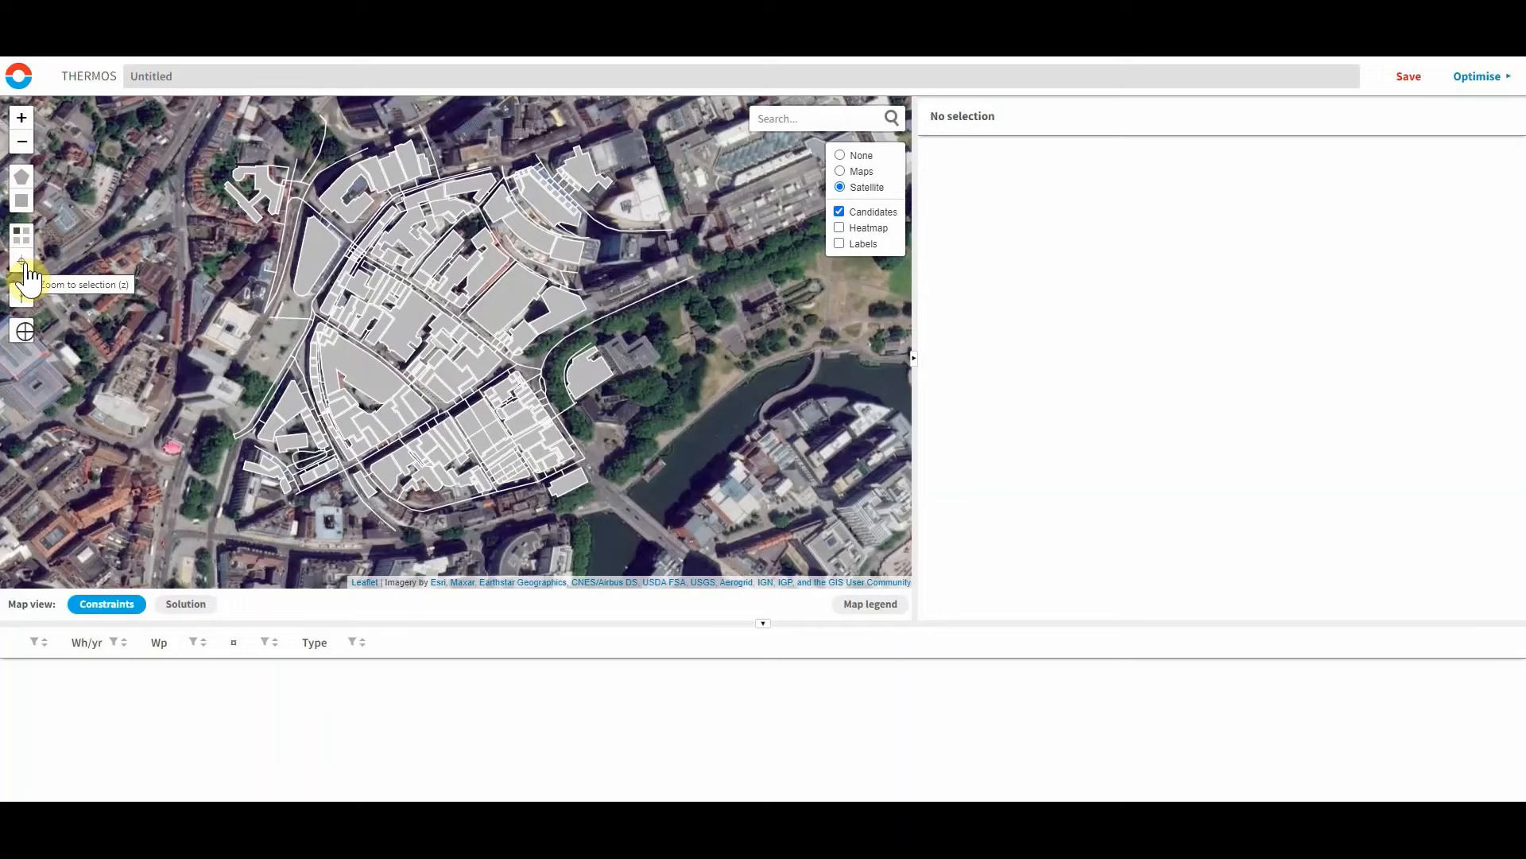
pyautogui.click(24, 334)
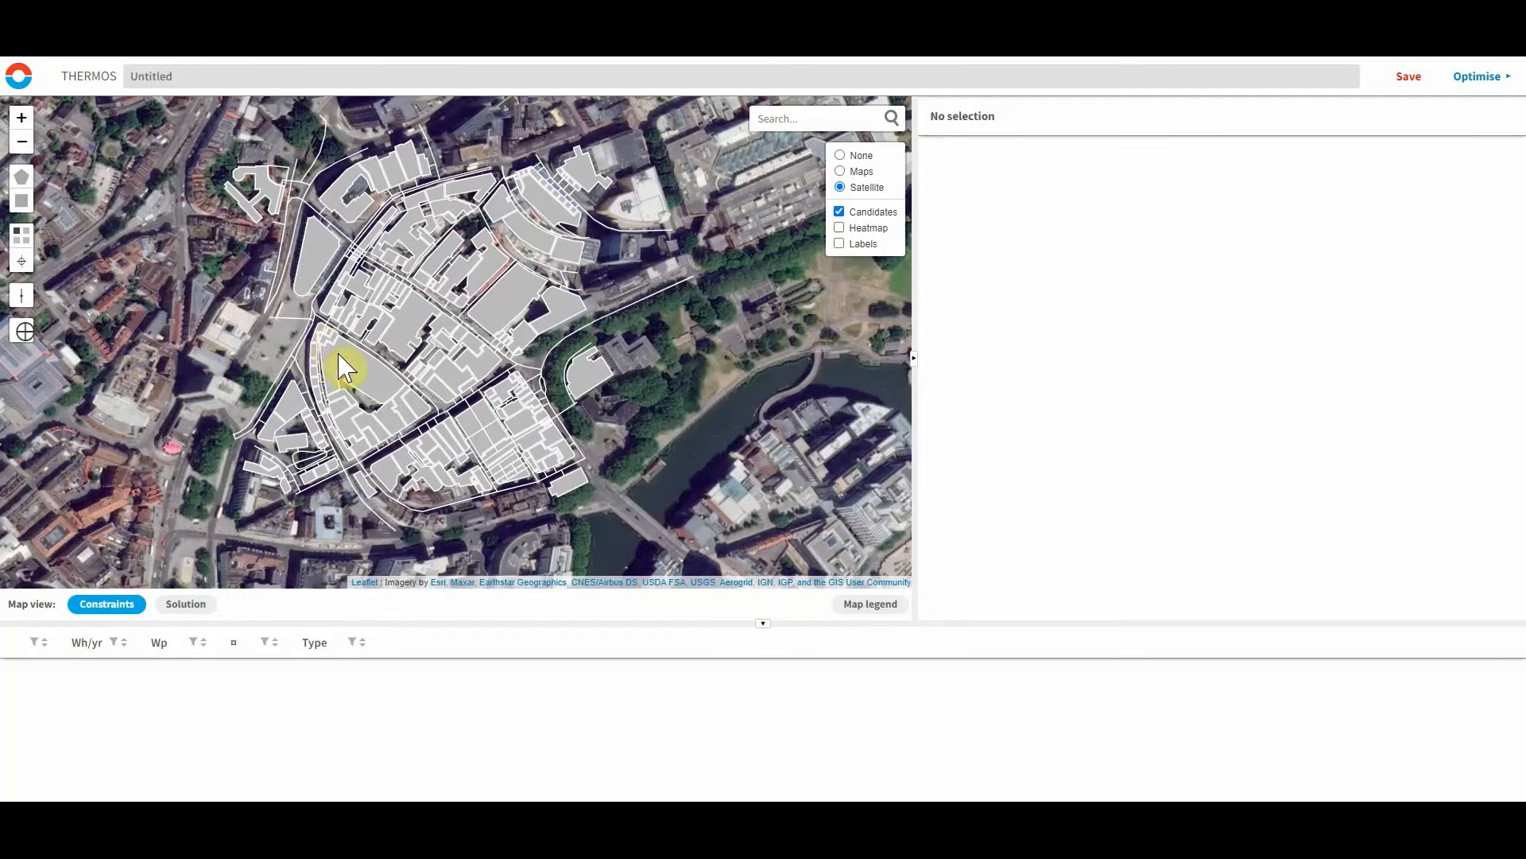
pyautogui.click(367, 374)
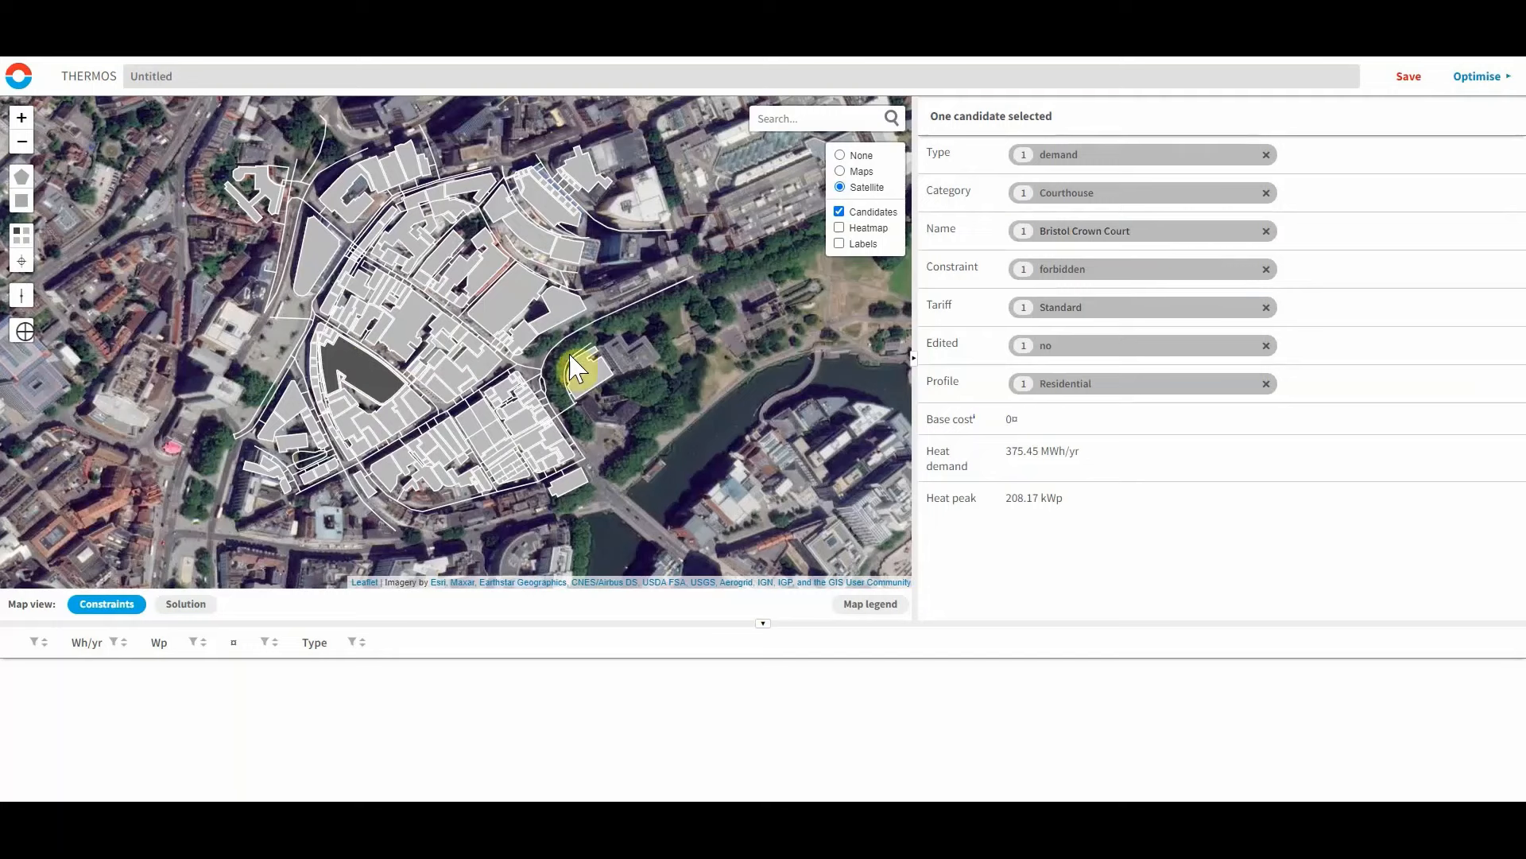
pyautogui.click(433, 512)
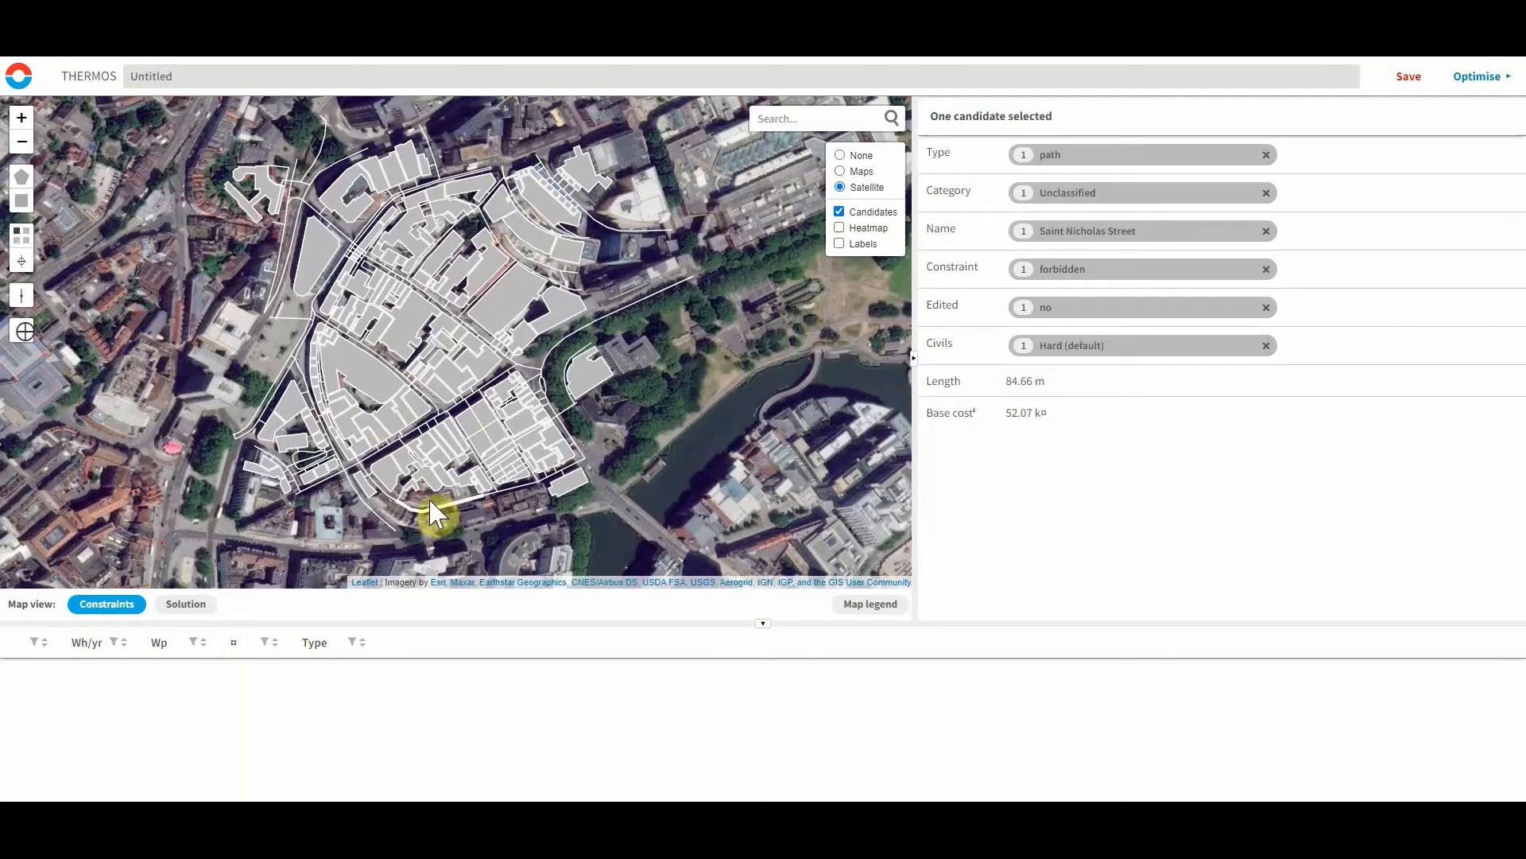
pyautogui.click(360, 384)
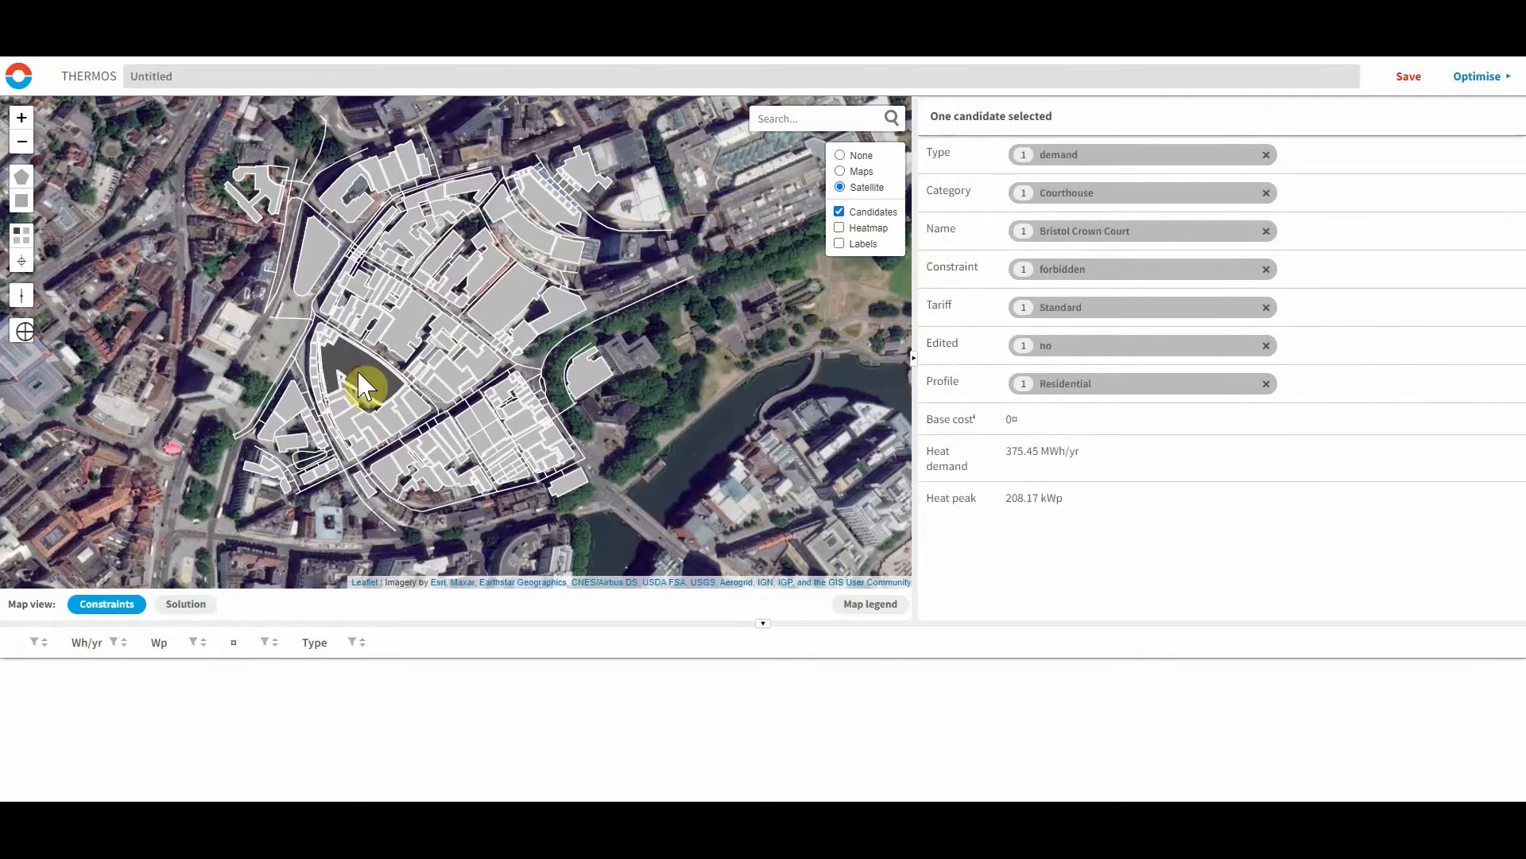
# Try the optional, required and forbidden constraints on the Bristol Crown Court, finally setting it to required.
pyautogui.press('o')
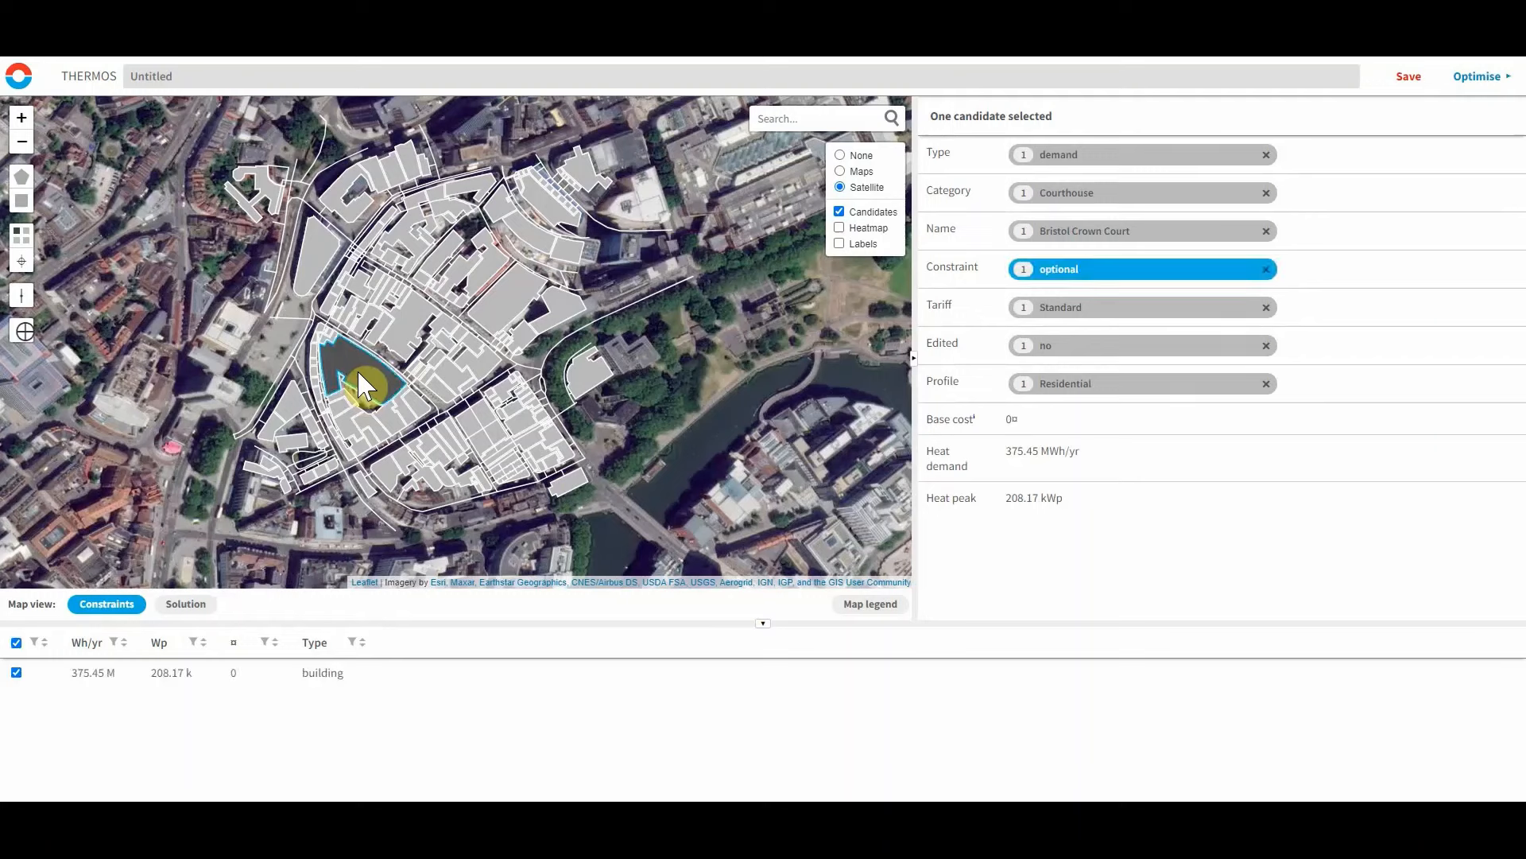
pyautogui.press('r')
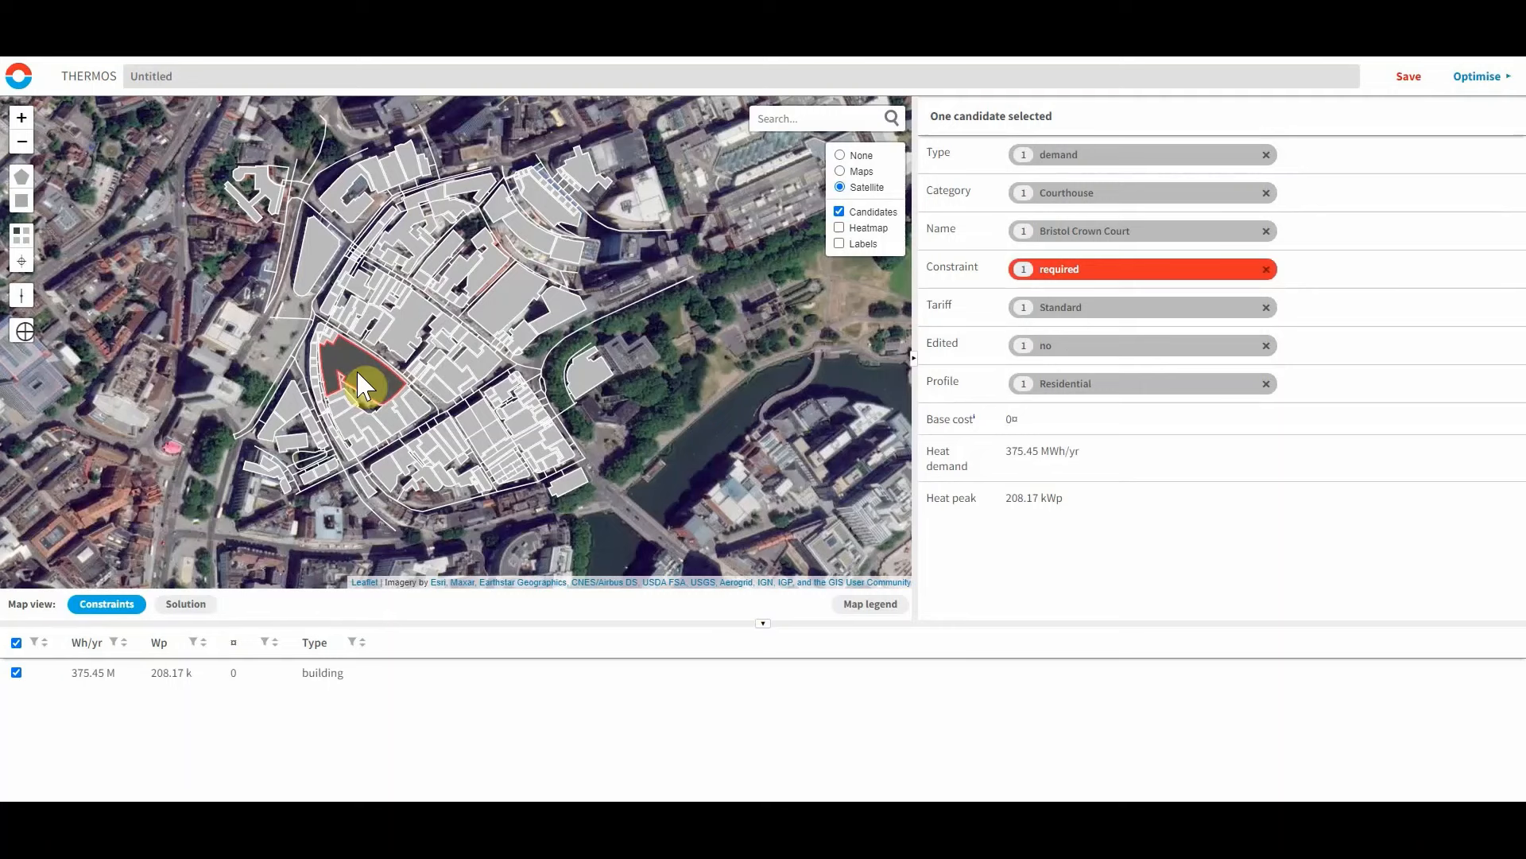
pyautogui.press('f')
pyautogui.press('o')
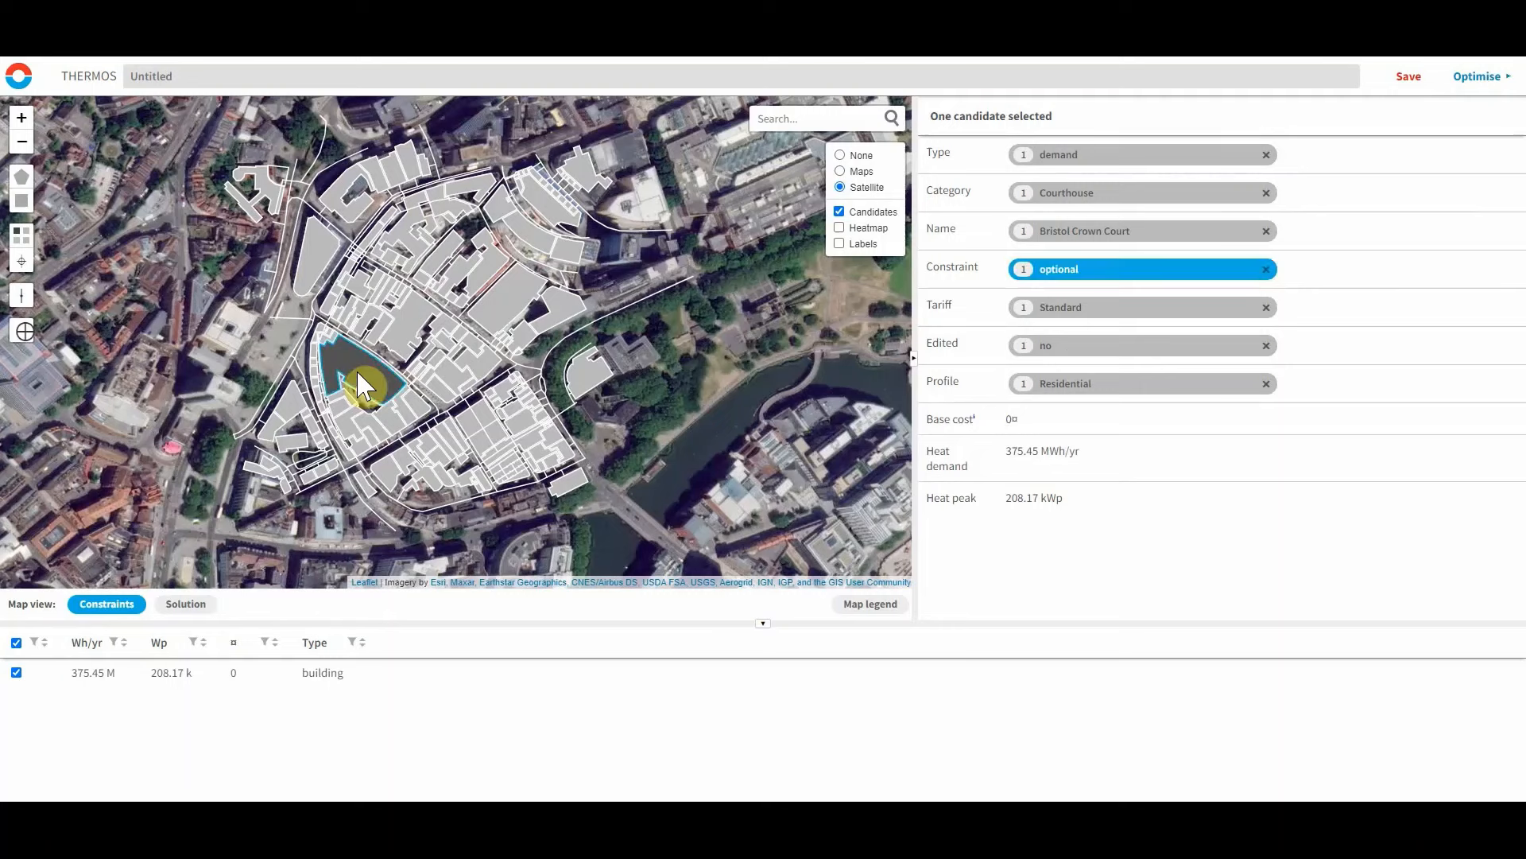
pyautogui.press('r')
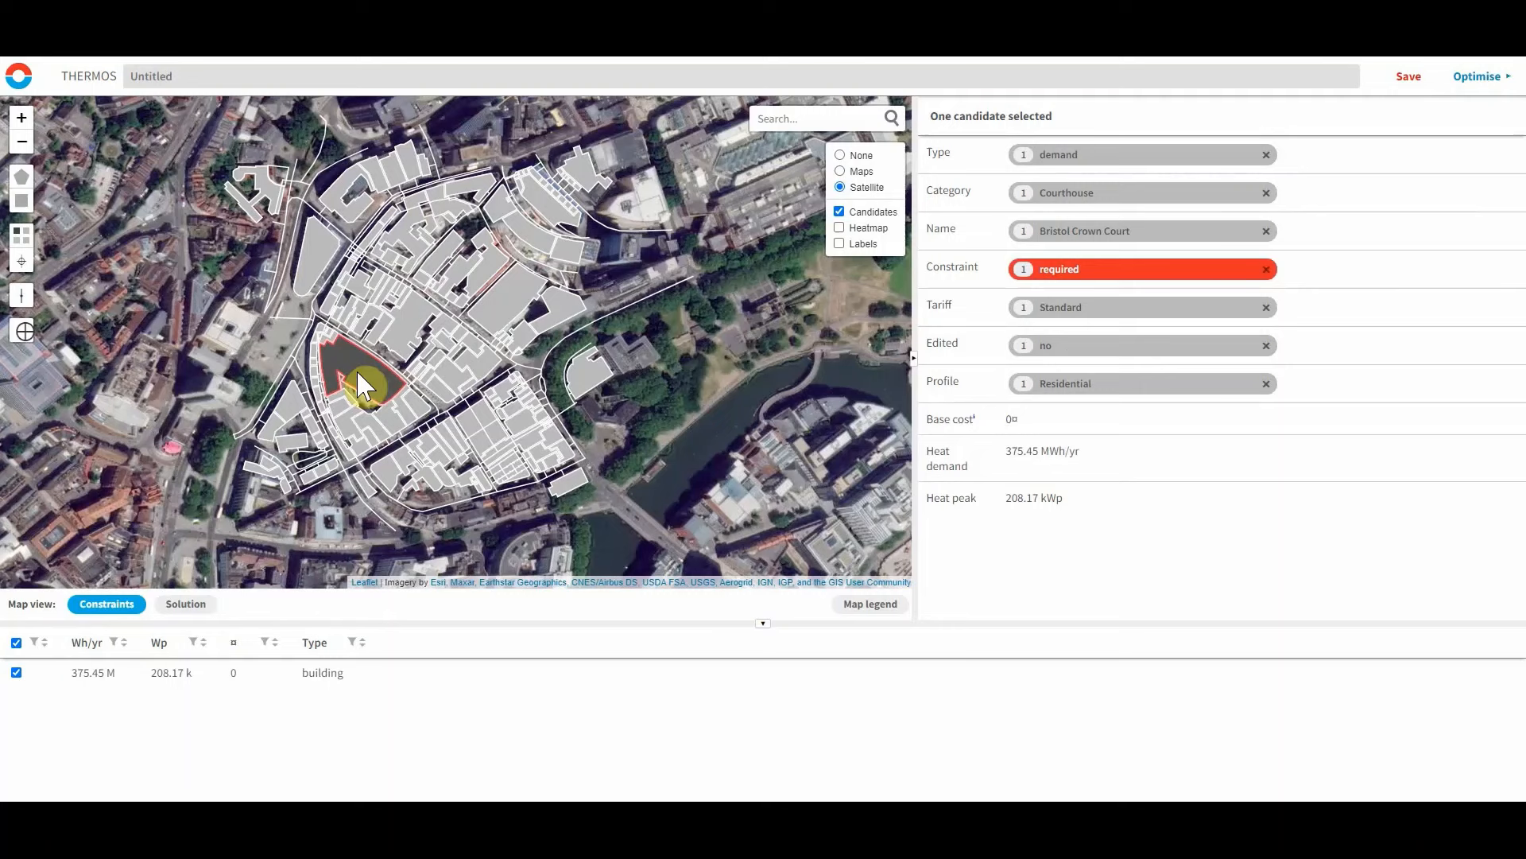
pyautogui.press('f')
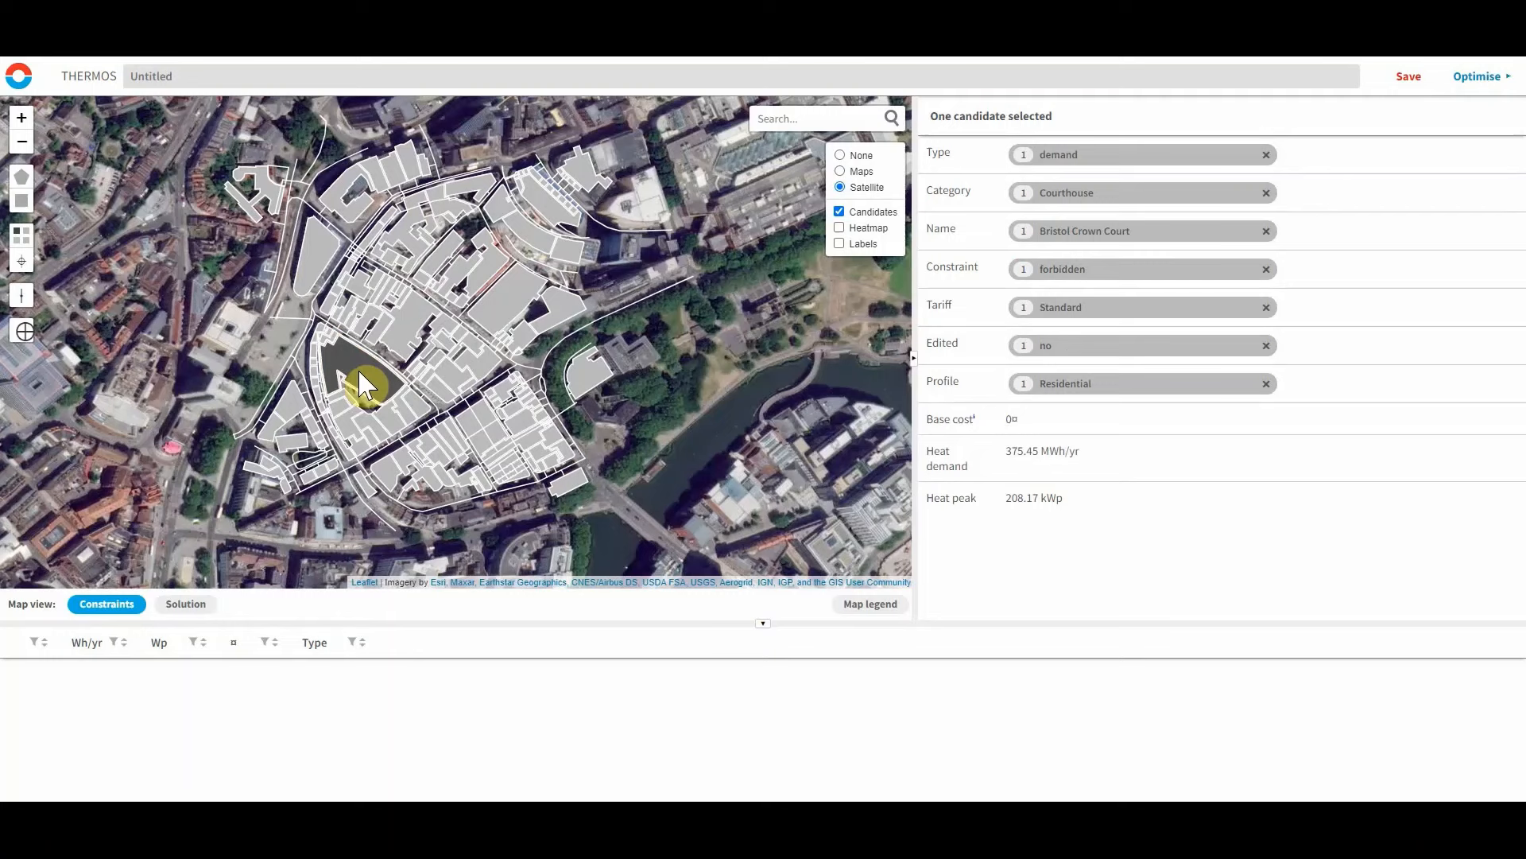
pyautogui.press('o')
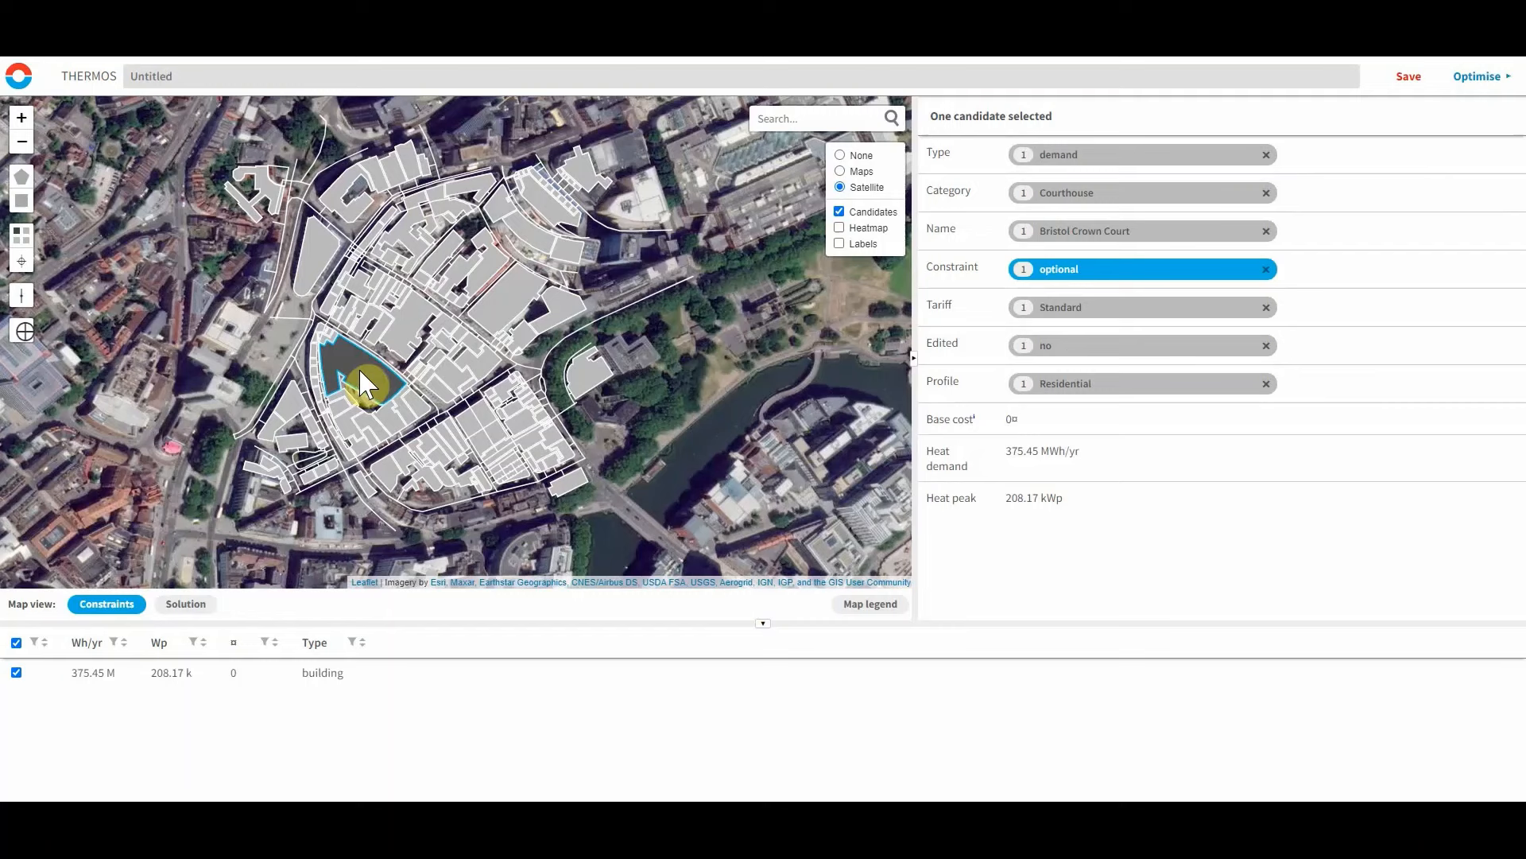
pyautogui.press('r')
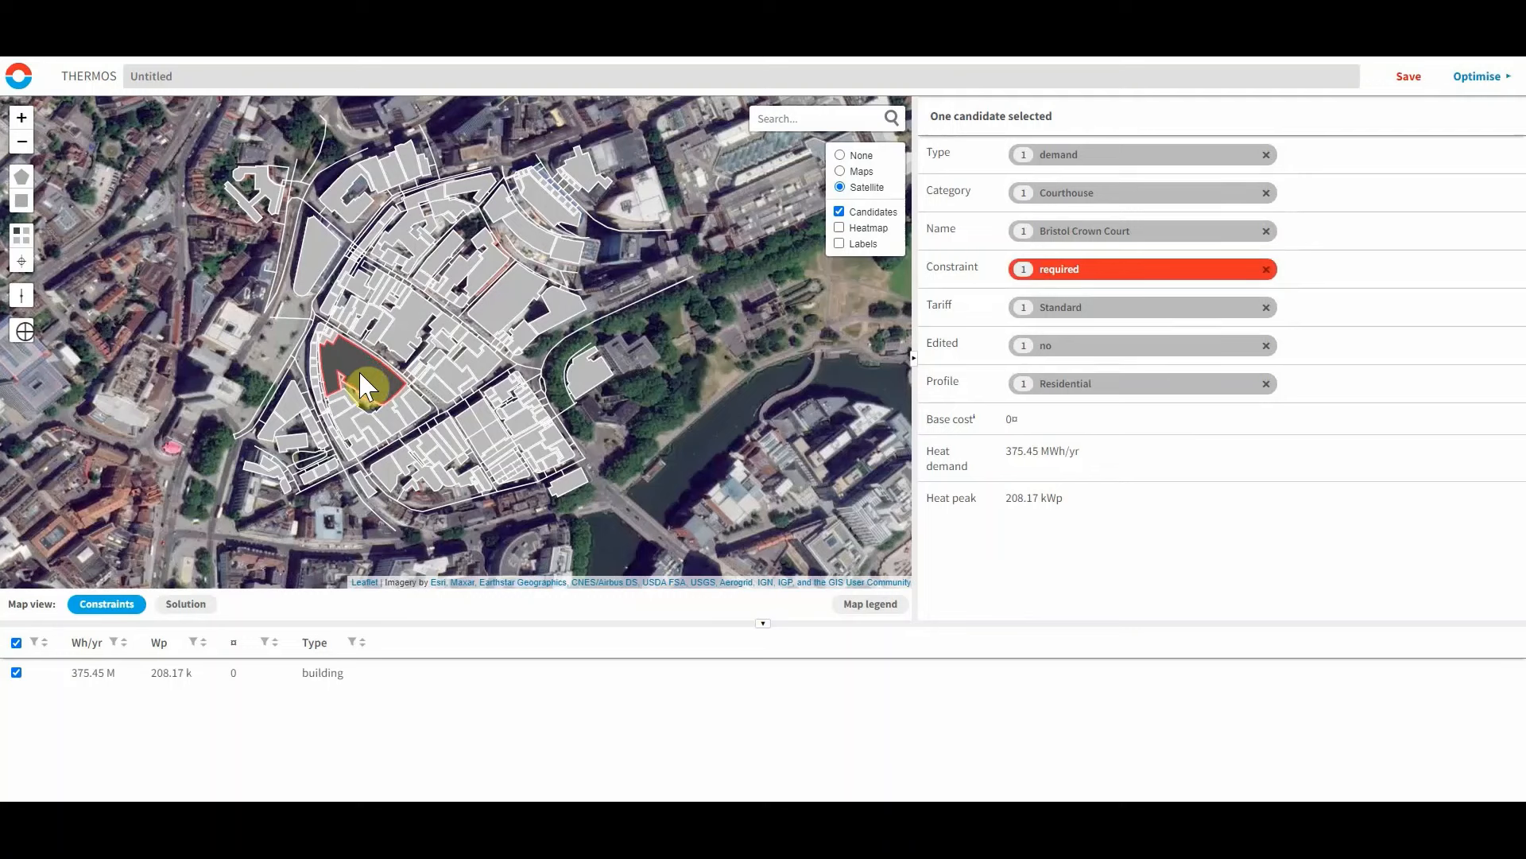
pyautogui.click(332, 351)
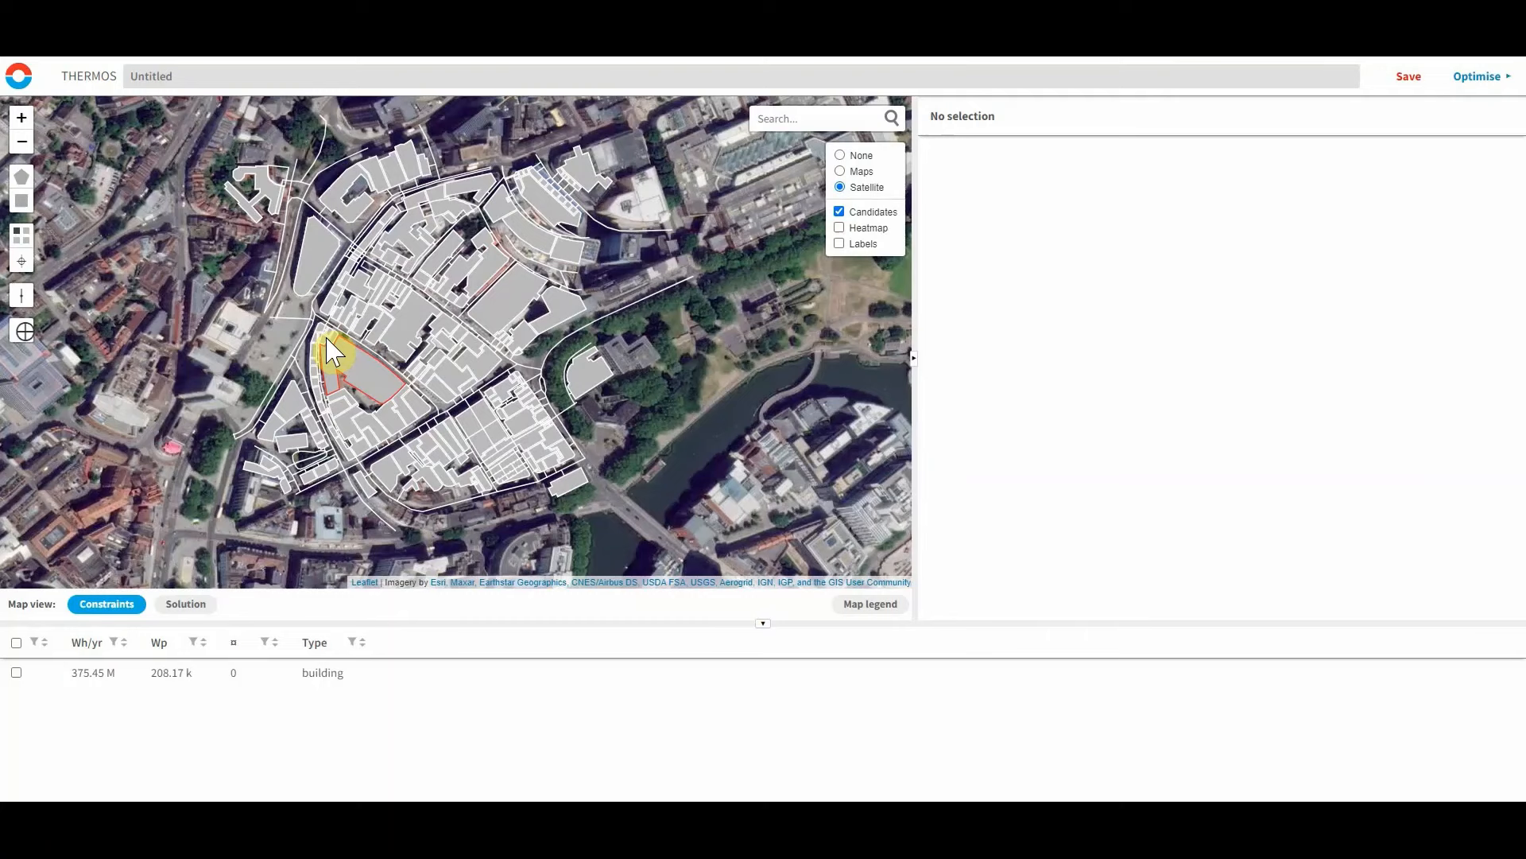
# Select candidates by drawing a polygon around the whole Old City, then clear the selection.
pyautogui.click(24, 182)
pyautogui.click(226, 321)
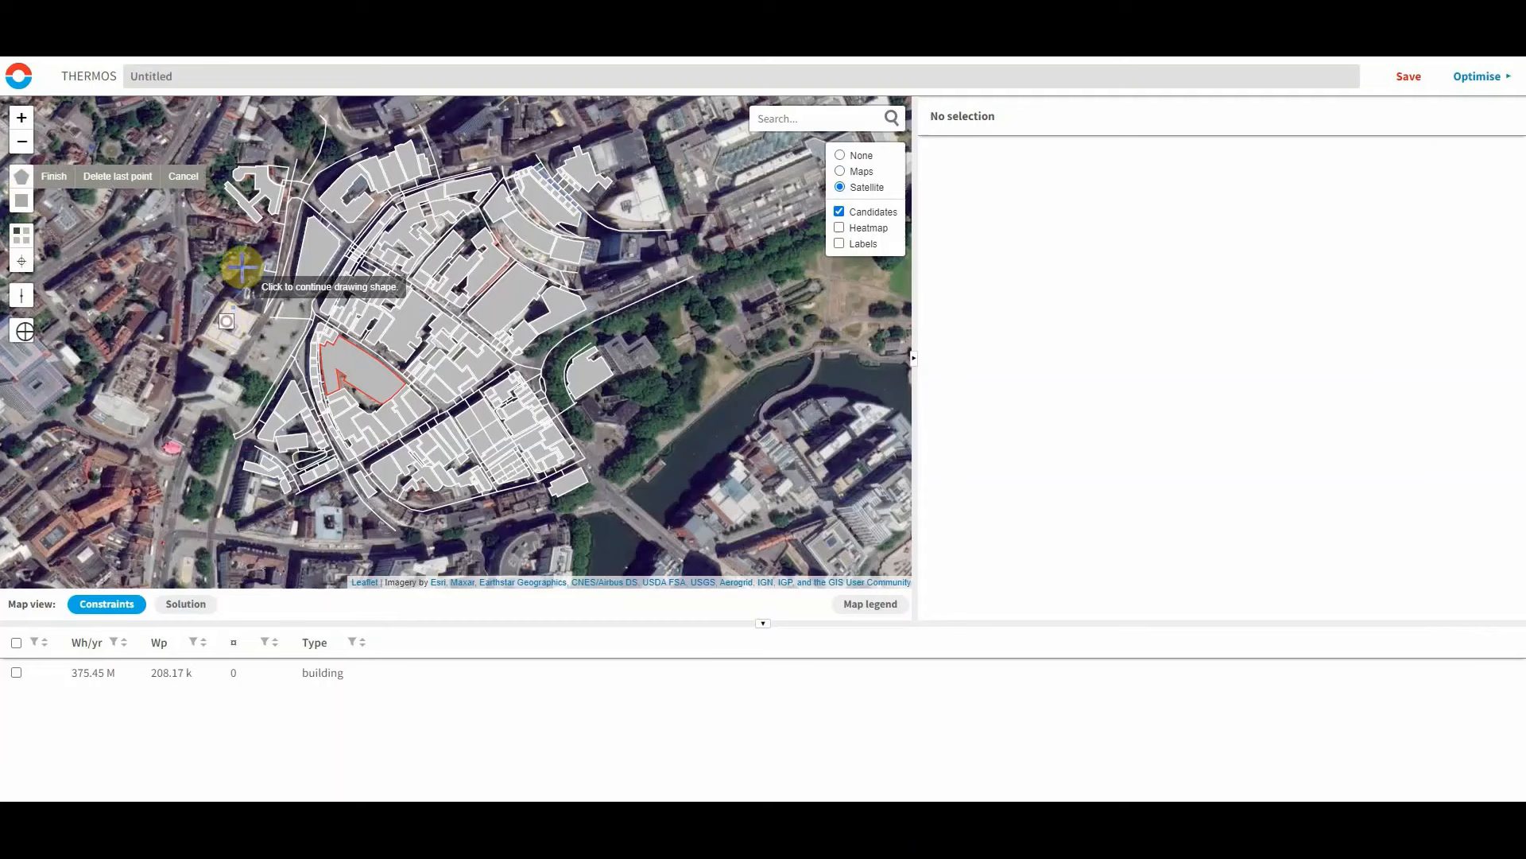
pyautogui.click(270, 240)
pyautogui.click(363, 139)
pyautogui.click(664, 279)
pyautogui.click(563, 417)
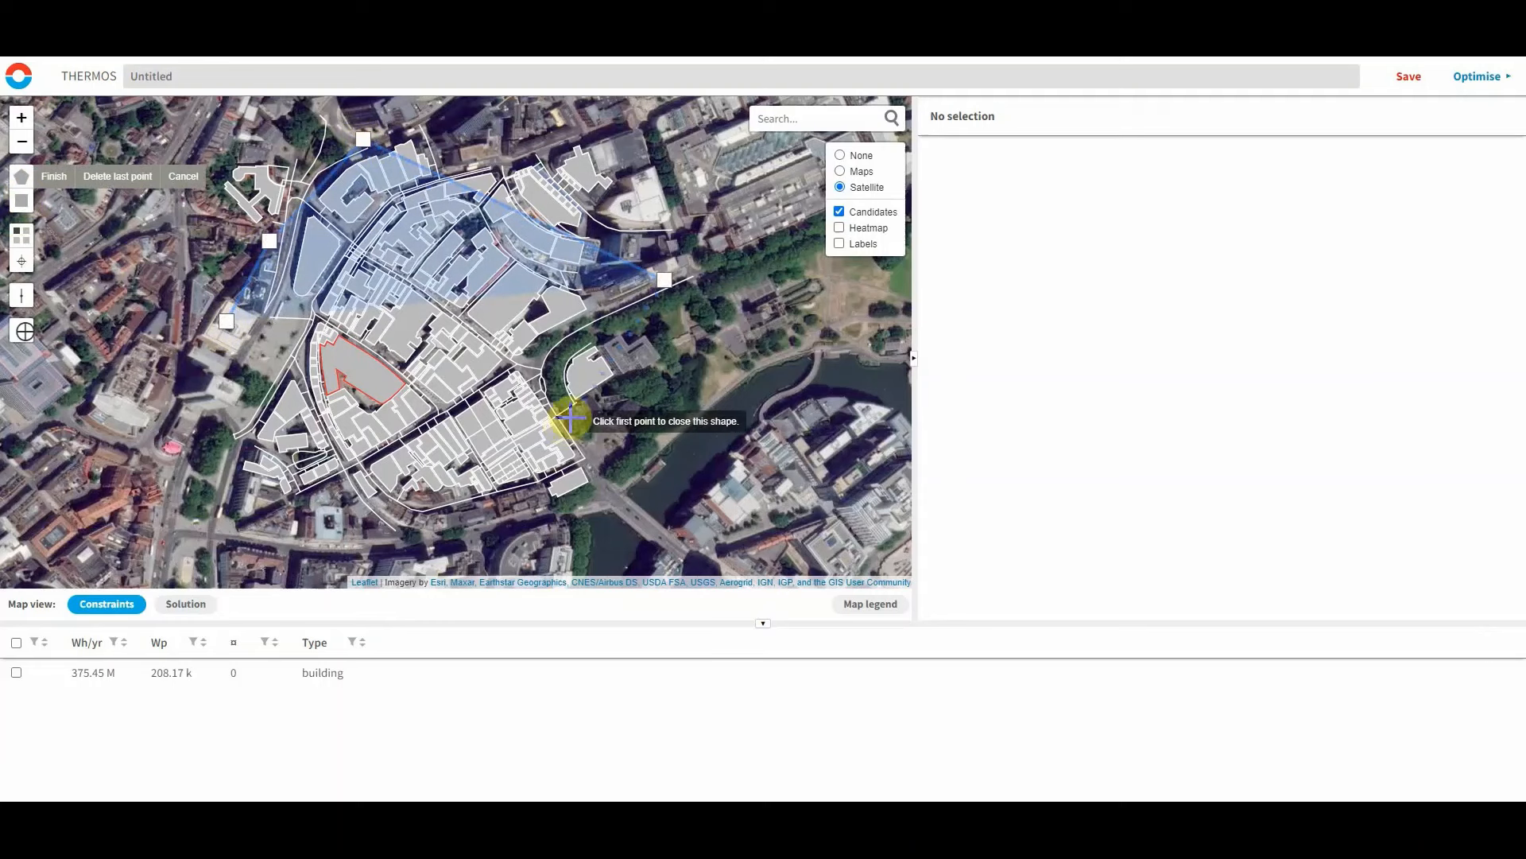
pyautogui.click(322, 413)
pyautogui.click(289, 493)
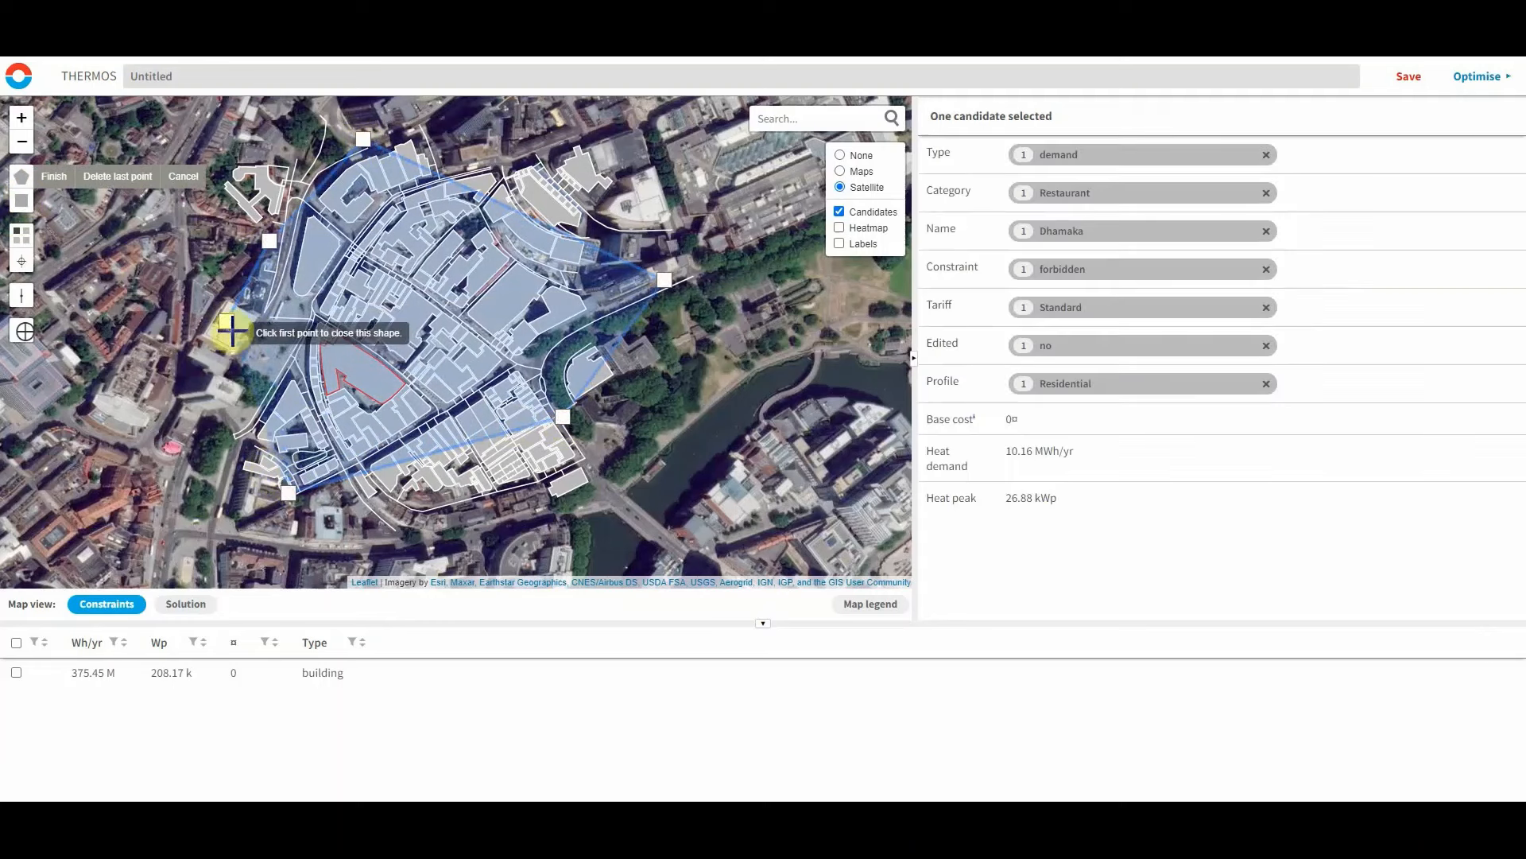
pyautogui.click(228, 323)
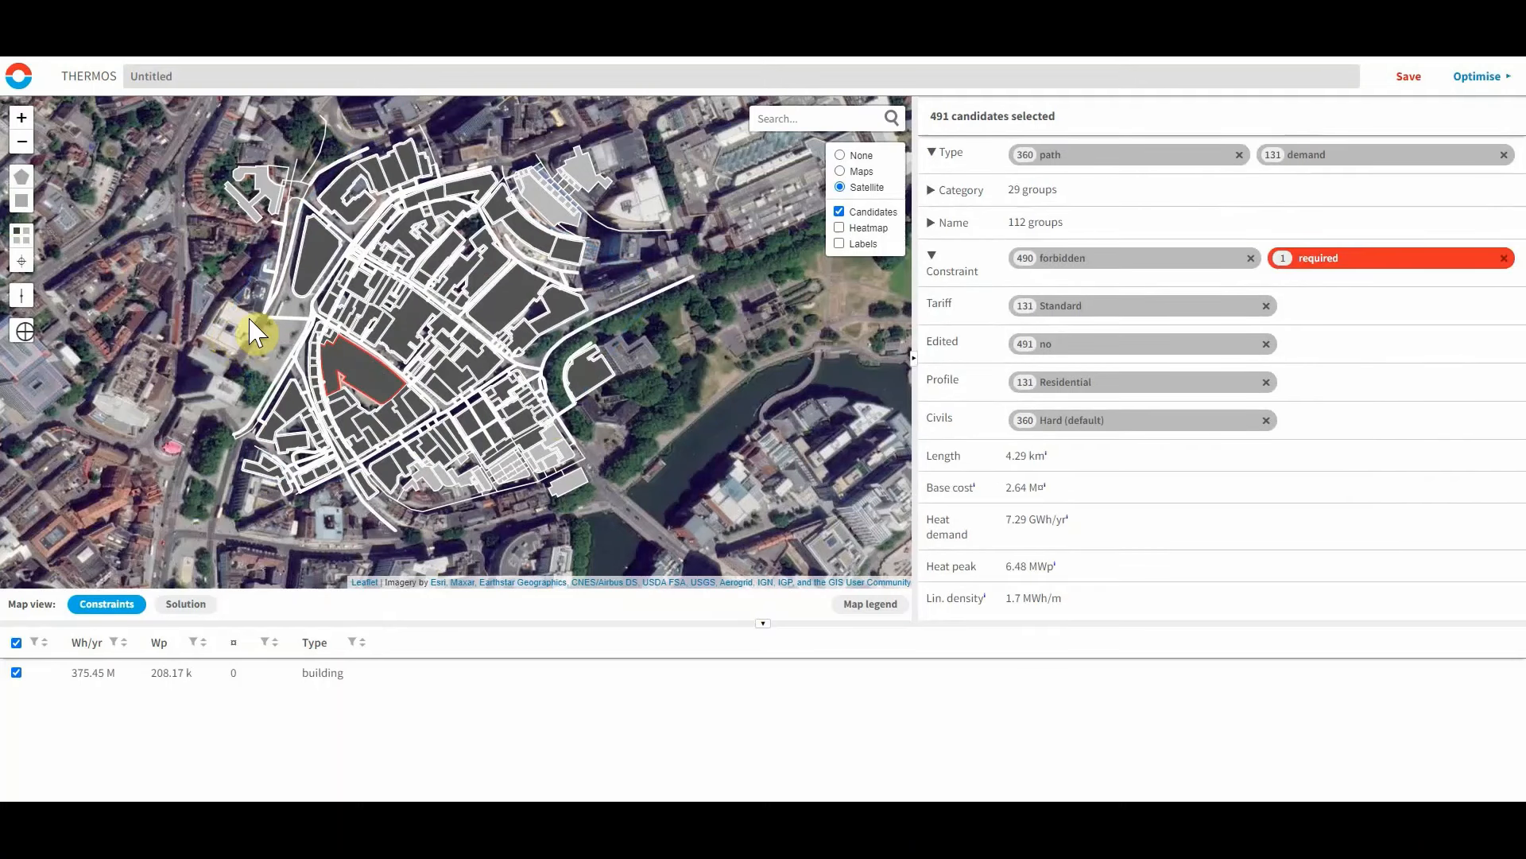
pyautogui.click(103, 227)
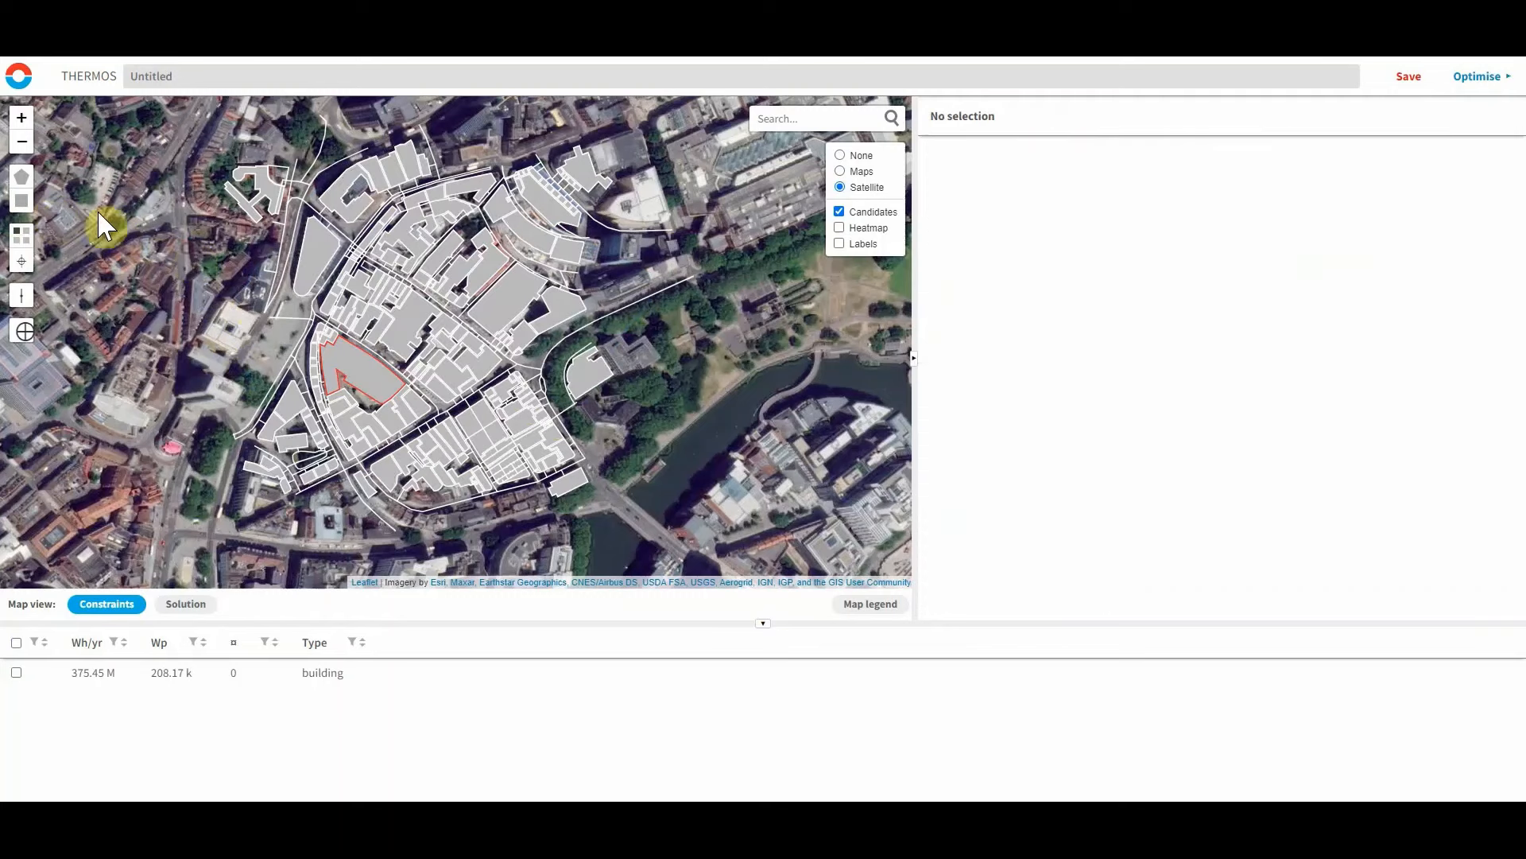
# Select candidates with a rectangle drawn over the Old City, then clear the selection.
pyautogui.click(21, 201)
pyautogui.moveTo(230, 213); pyautogui.dragTo(597, 481)
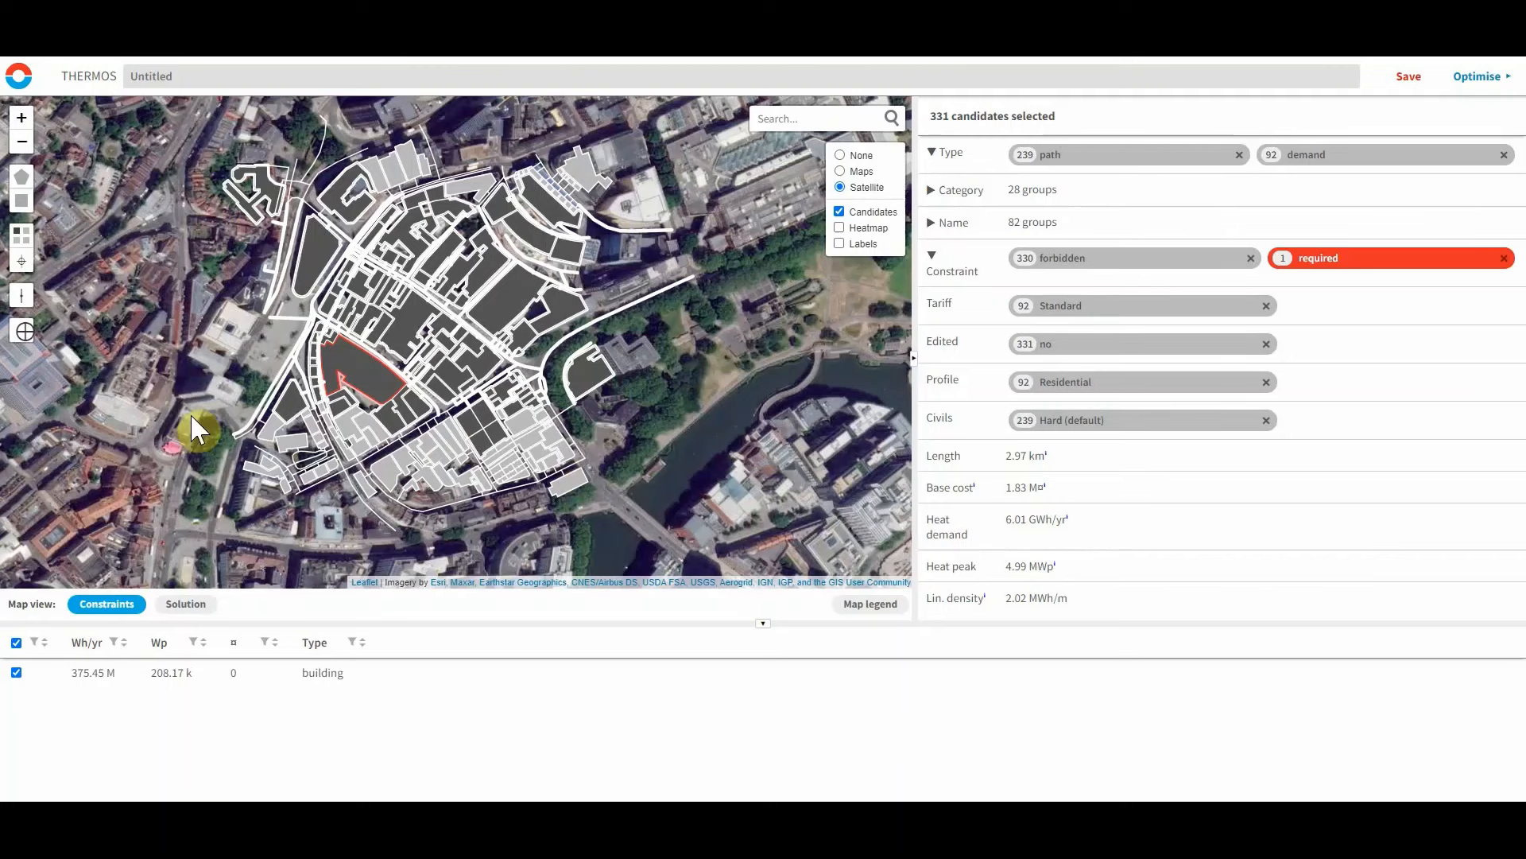
pyautogui.click(253, 413)
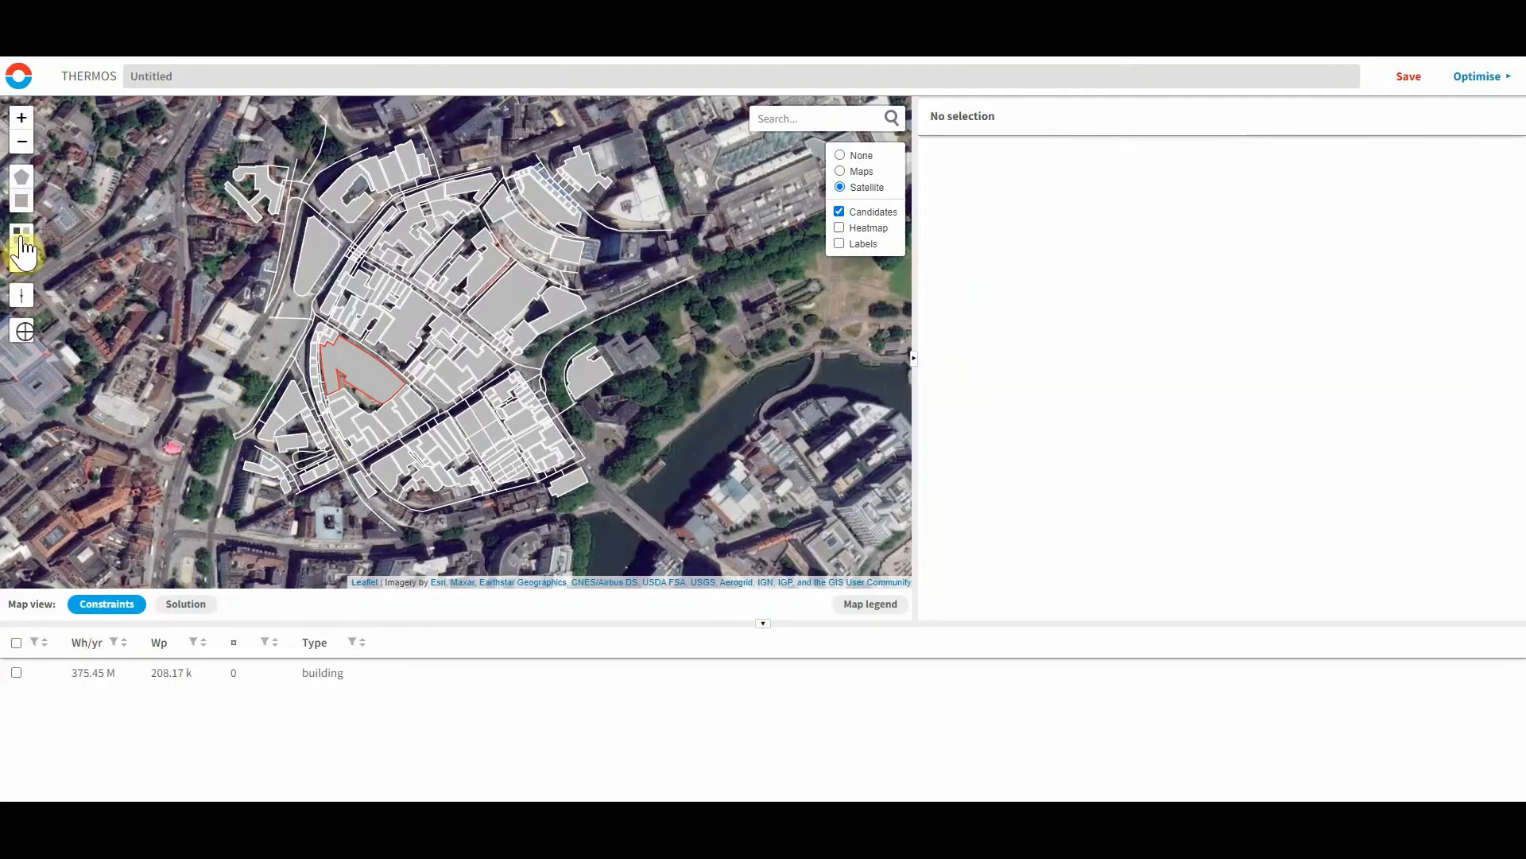
# Select candidates inside a polygon around the western Old City and set them all to optional.
pyautogui.click(21, 176)
pyautogui.click(273, 337)
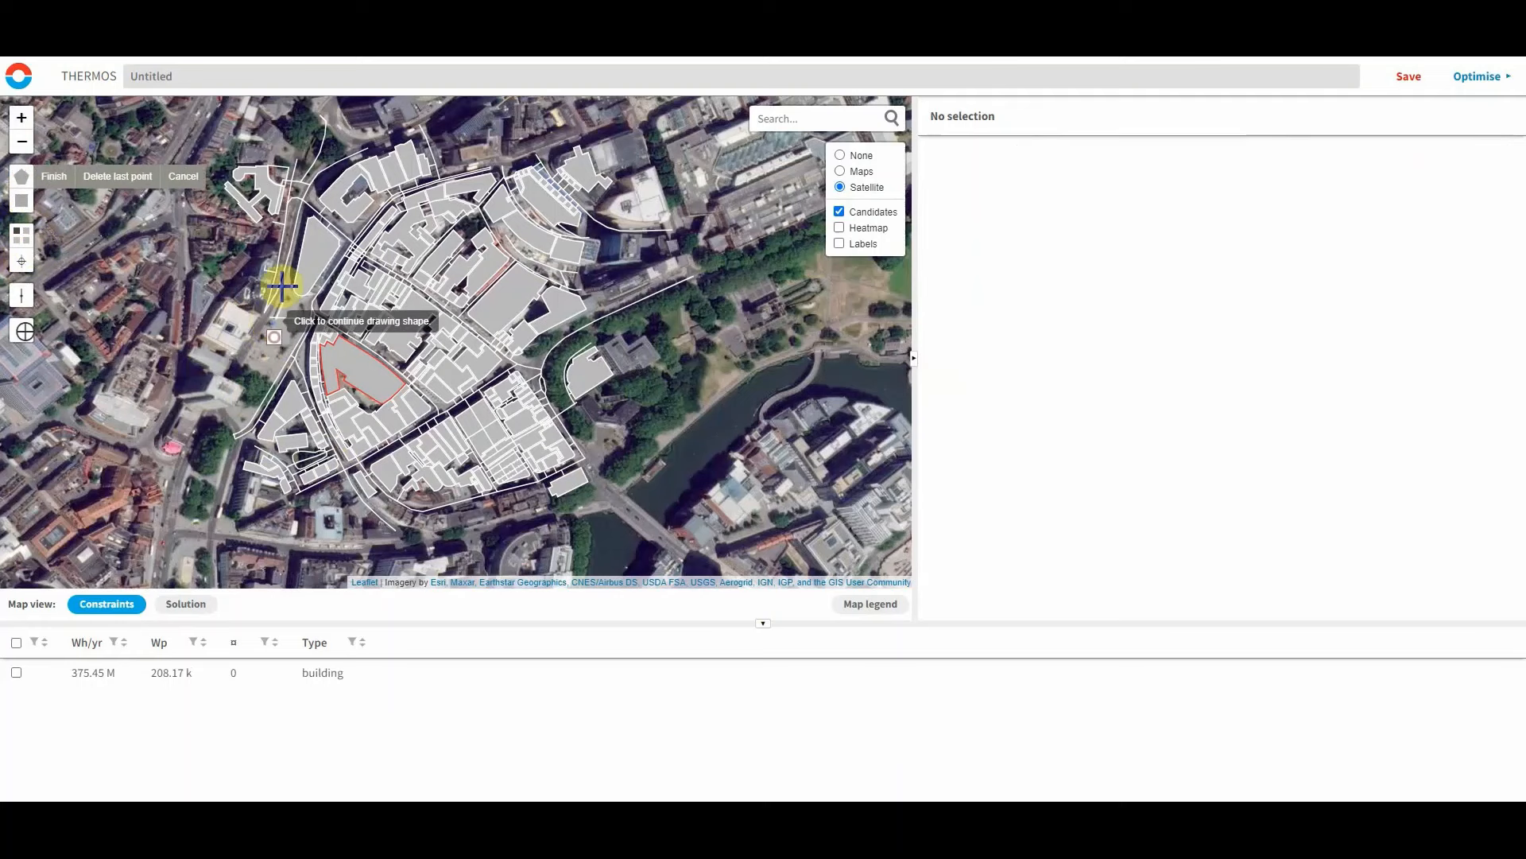
pyautogui.click(340, 256)
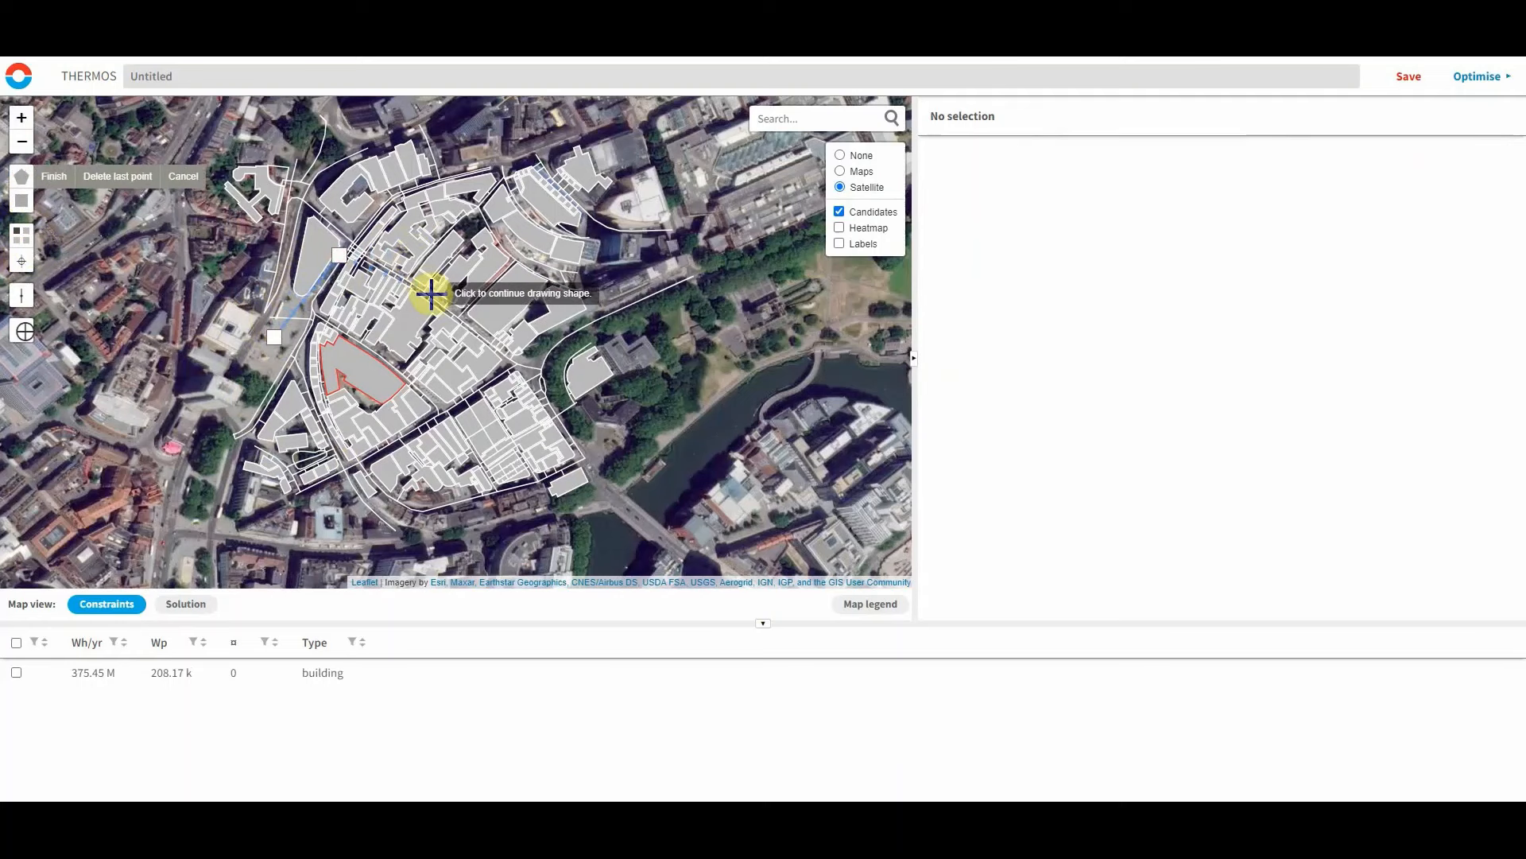
pyautogui.click(385, 267)
pyautogui.click(502, 343)
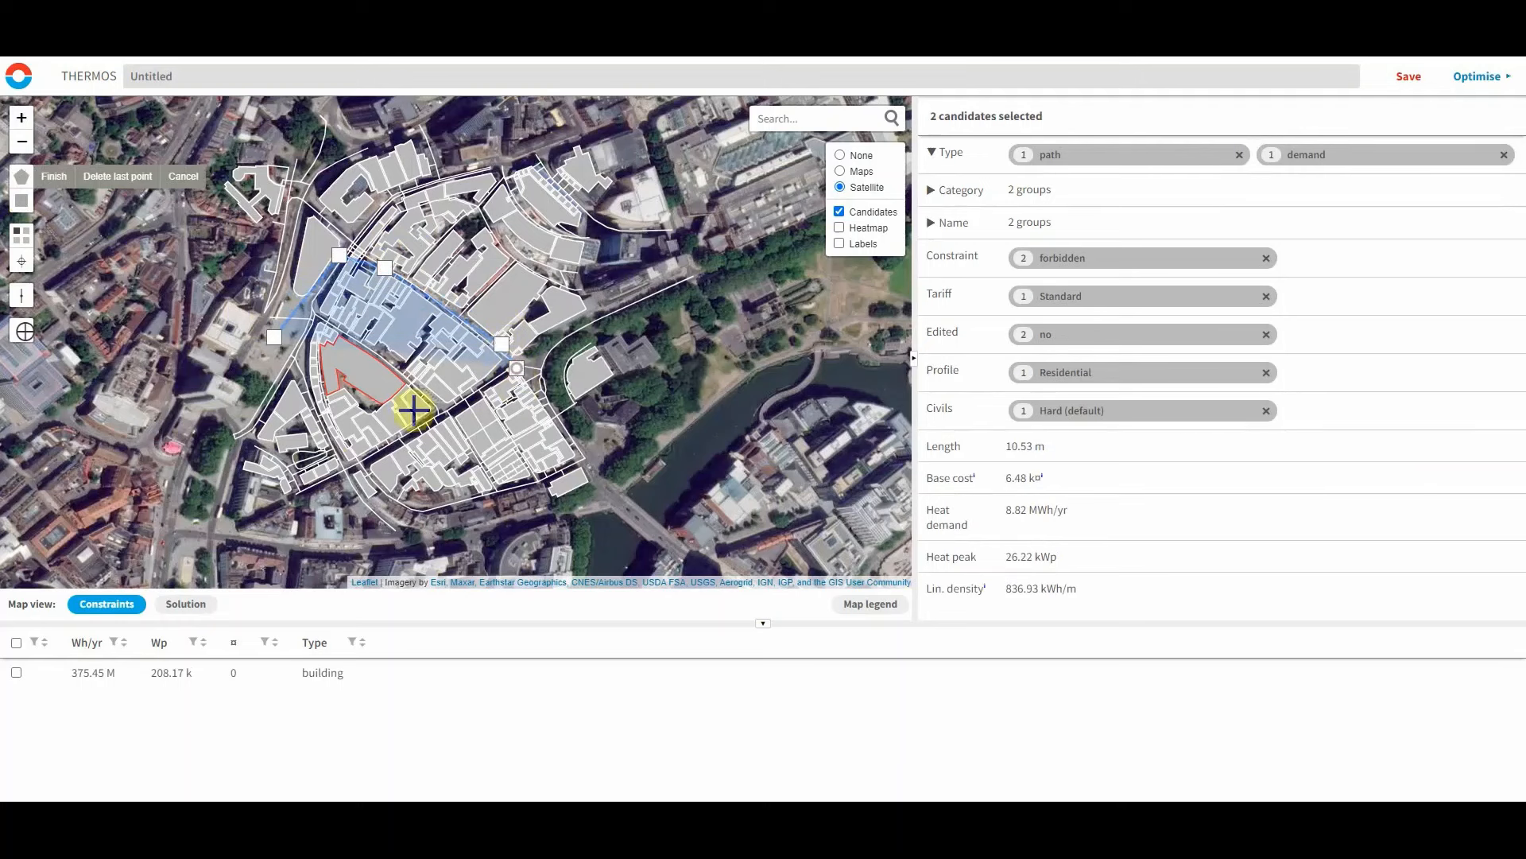
pyautogui.click(407, 446)
pyautogui.click(341, 463)
pyautogui.click(273, 337)
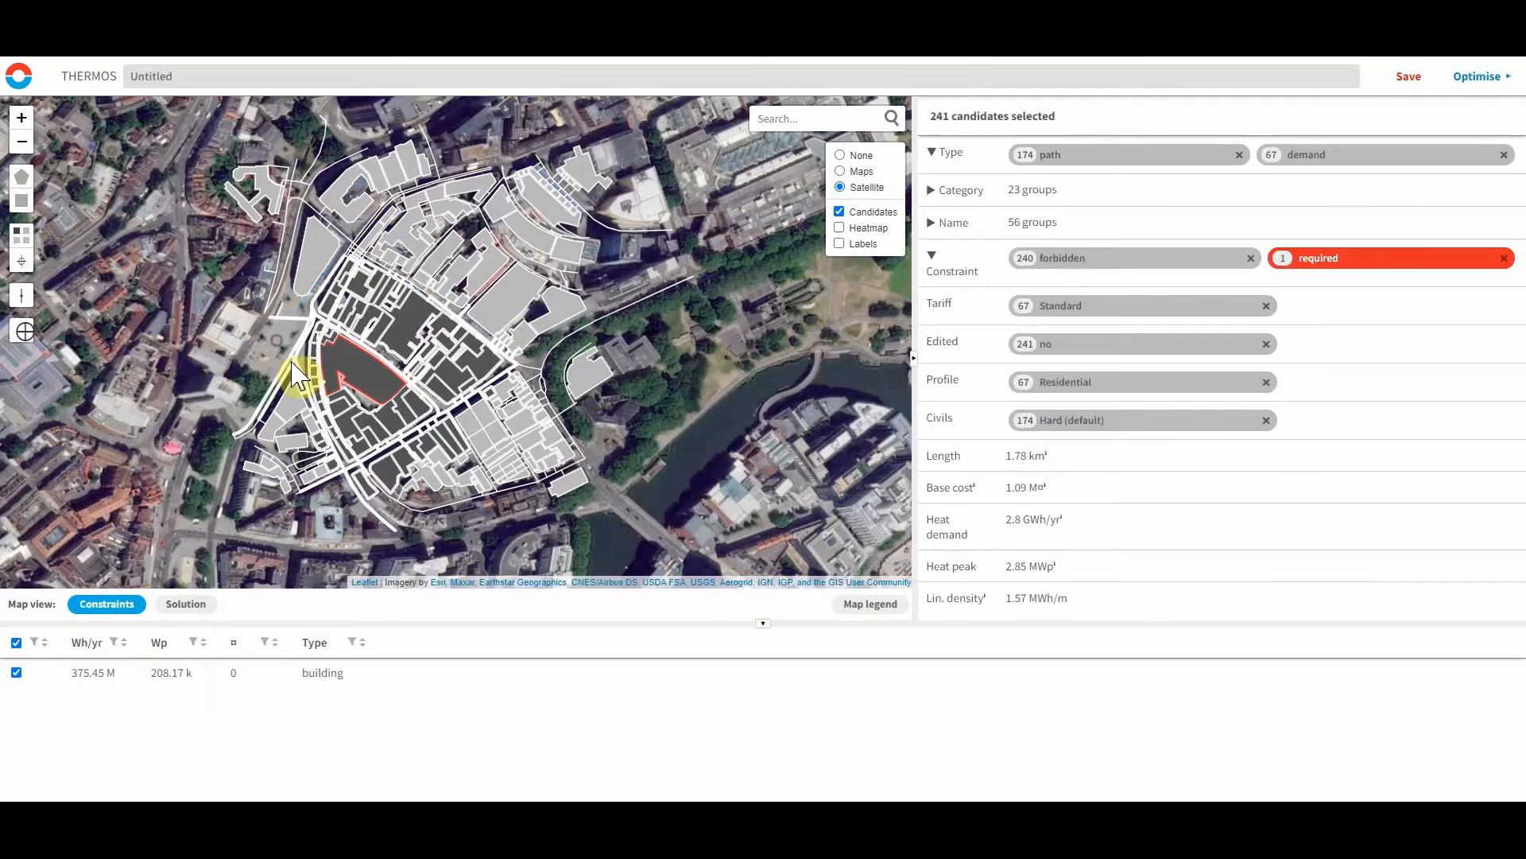
pyautogui.press('o')
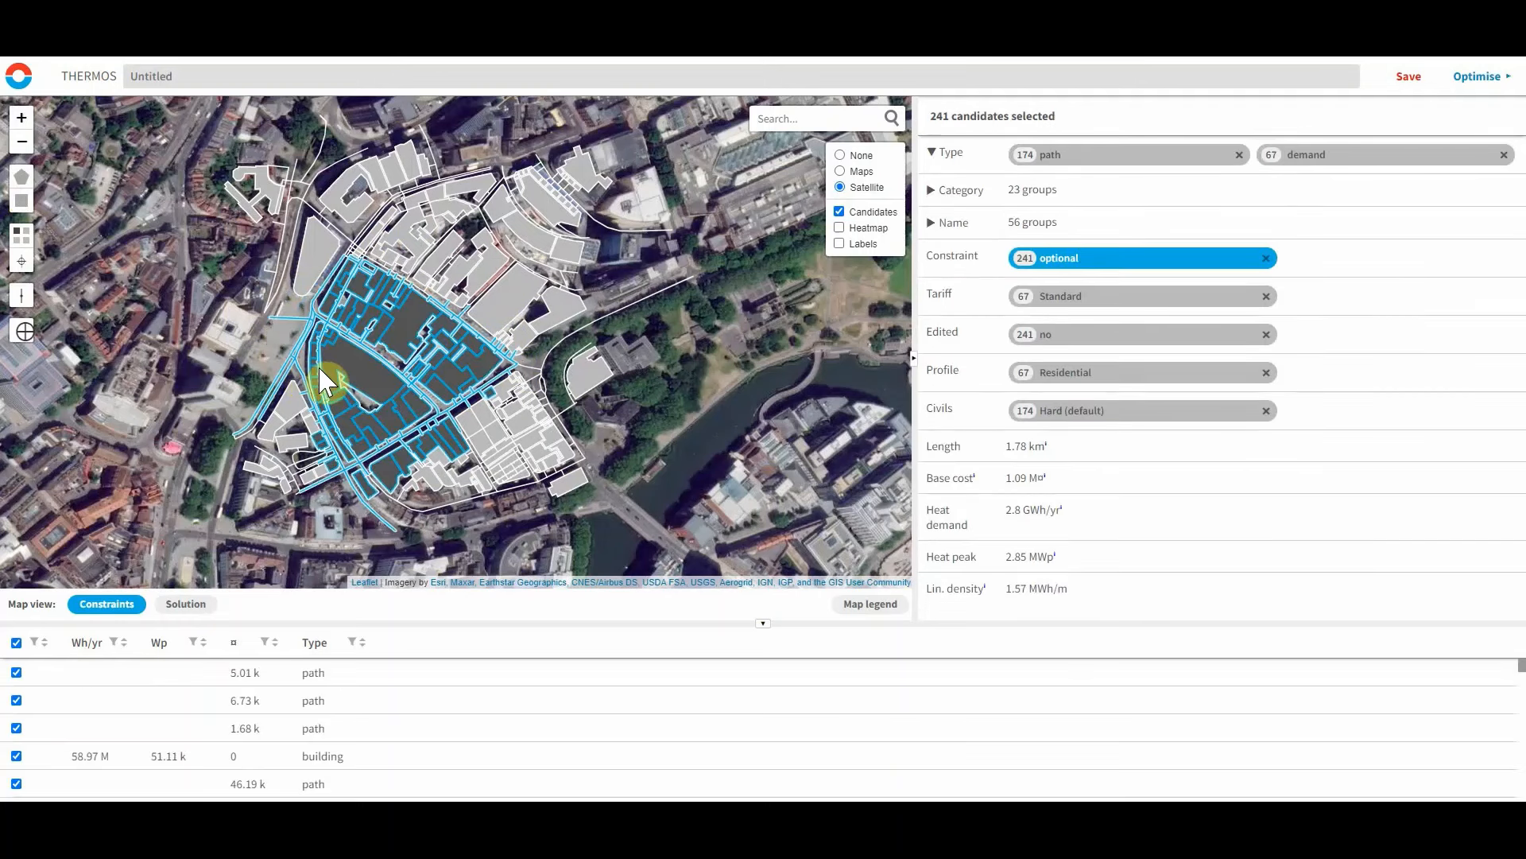
# Hide forbidden candidates and make the Bristol Crown Court a supply with 3 MW maximum capacity and 100000 fixed cost.
pyautogui.click(23, 249)
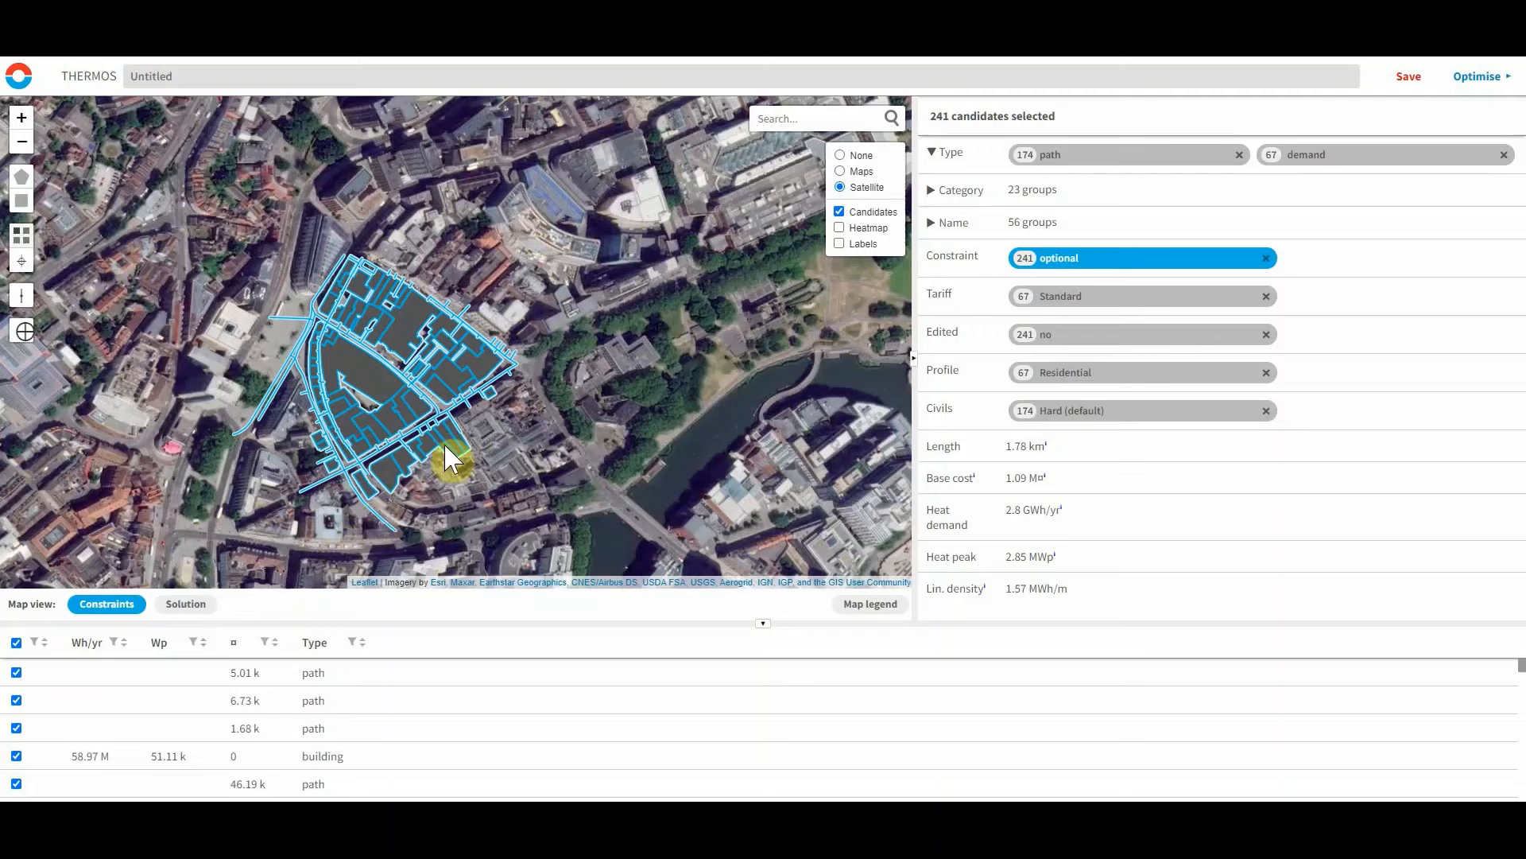
pyautogui.click(378, 389)
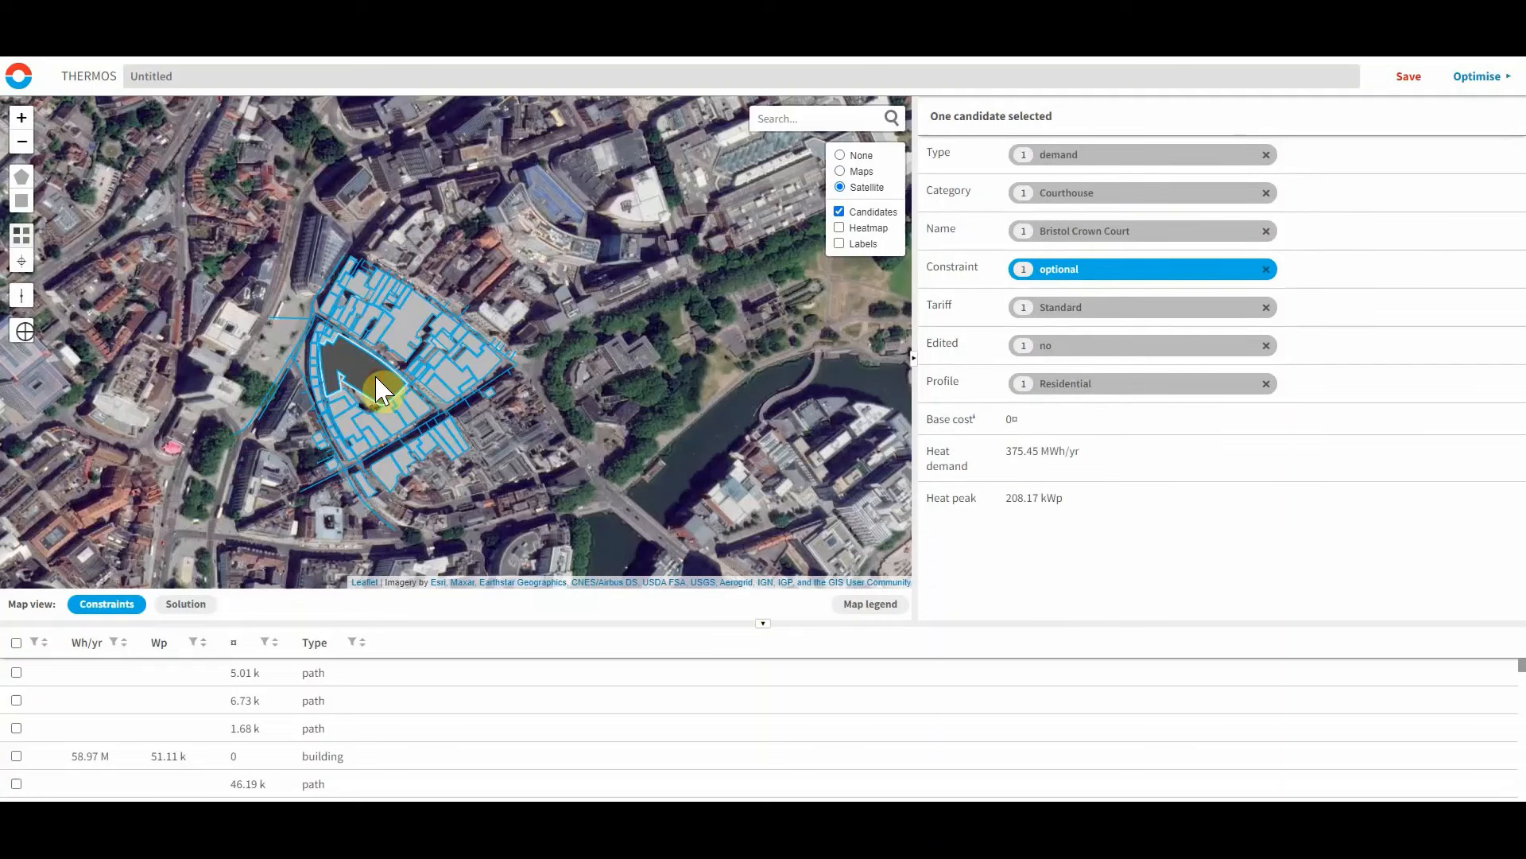
pyautogui.press('s')
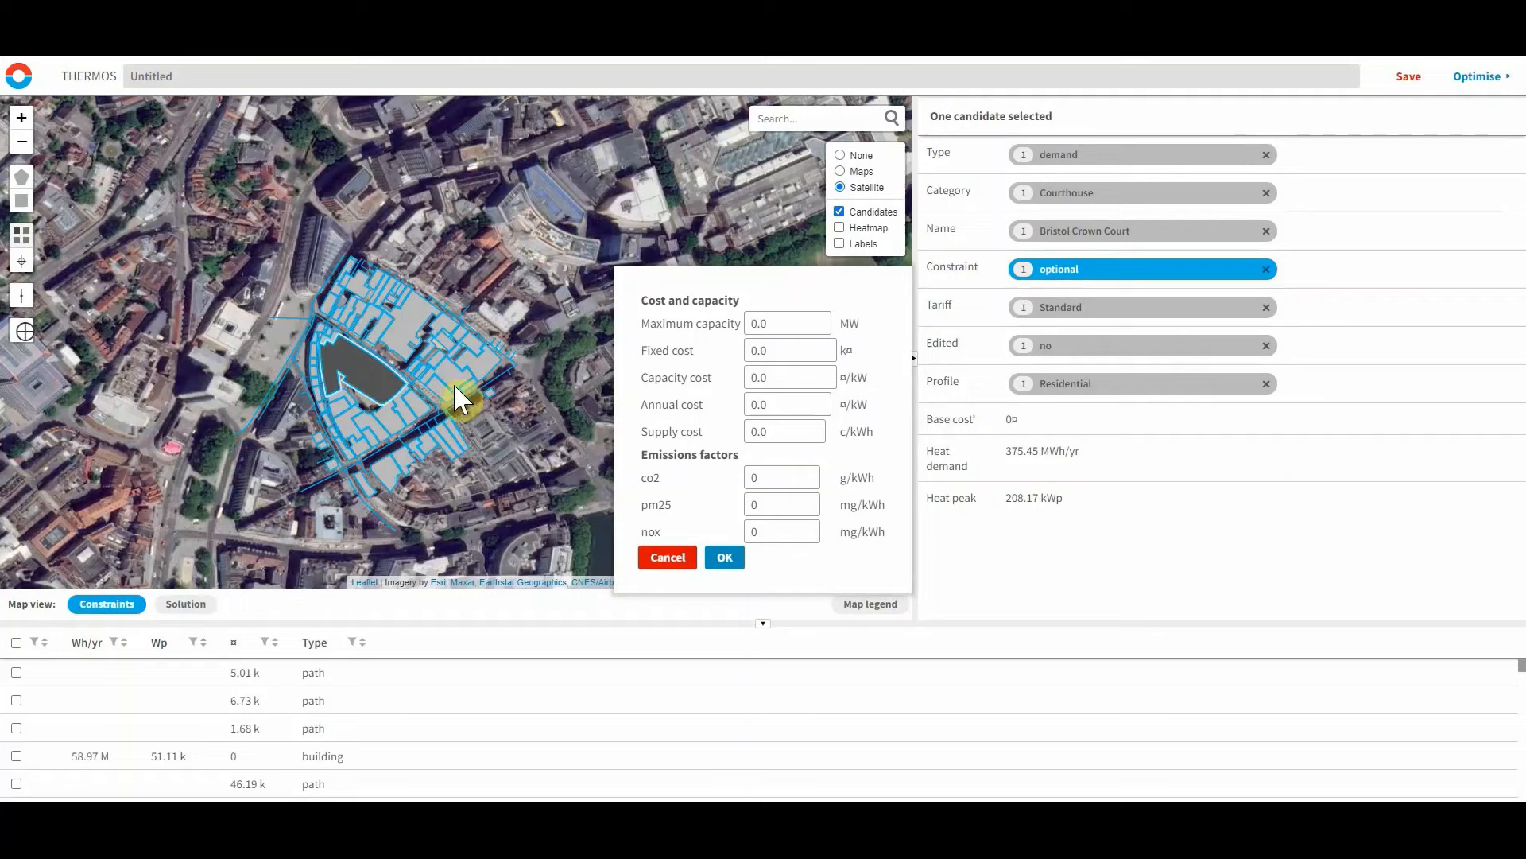
pyautogui.click(781, 323)
pyautogui.write('3')
pyautogui.click(778, 361)
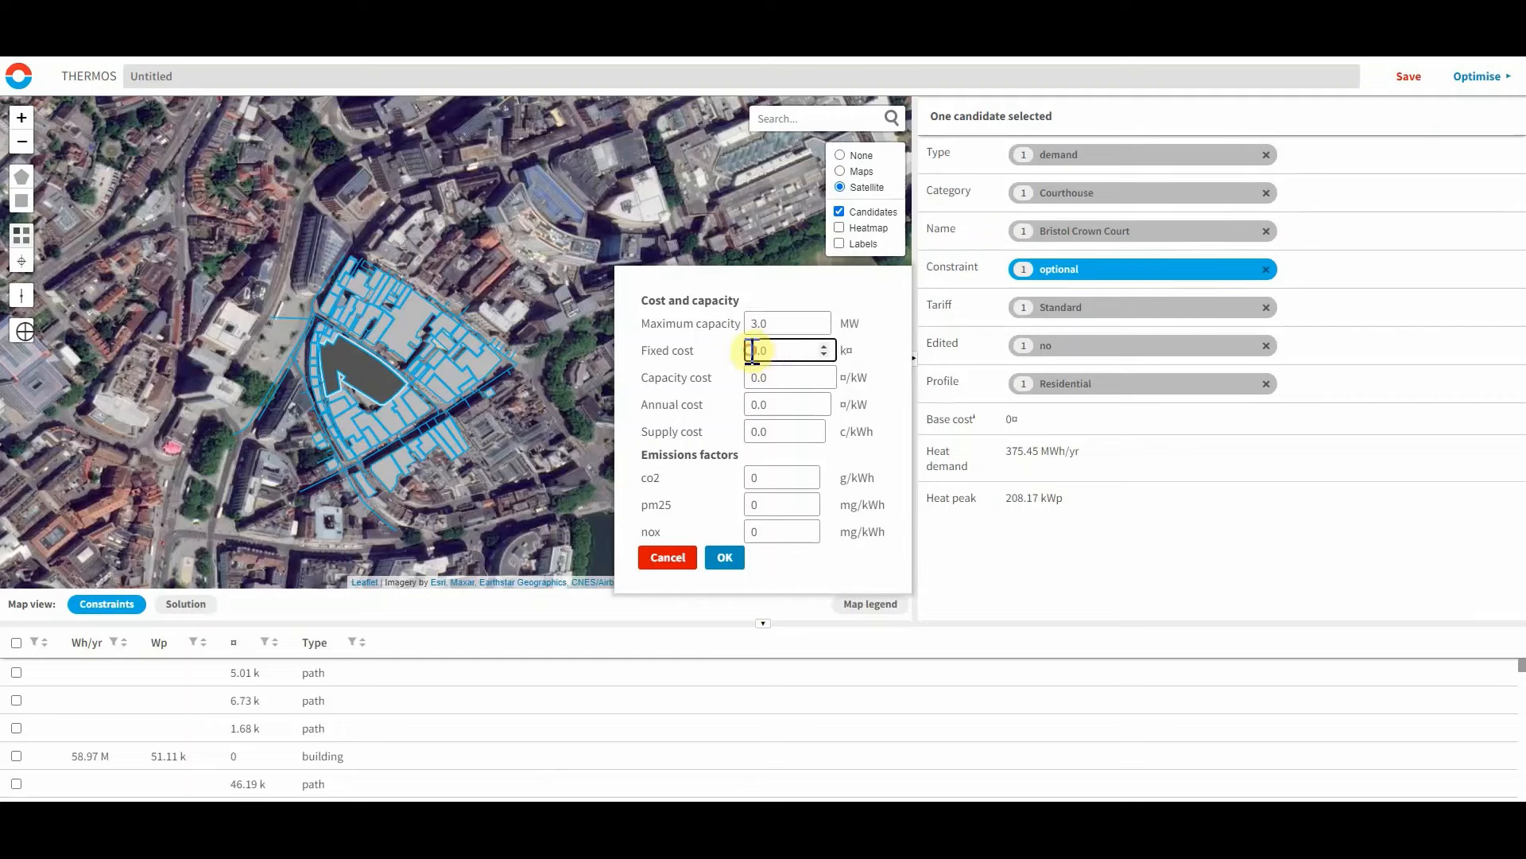
pyautogui.write('10000')
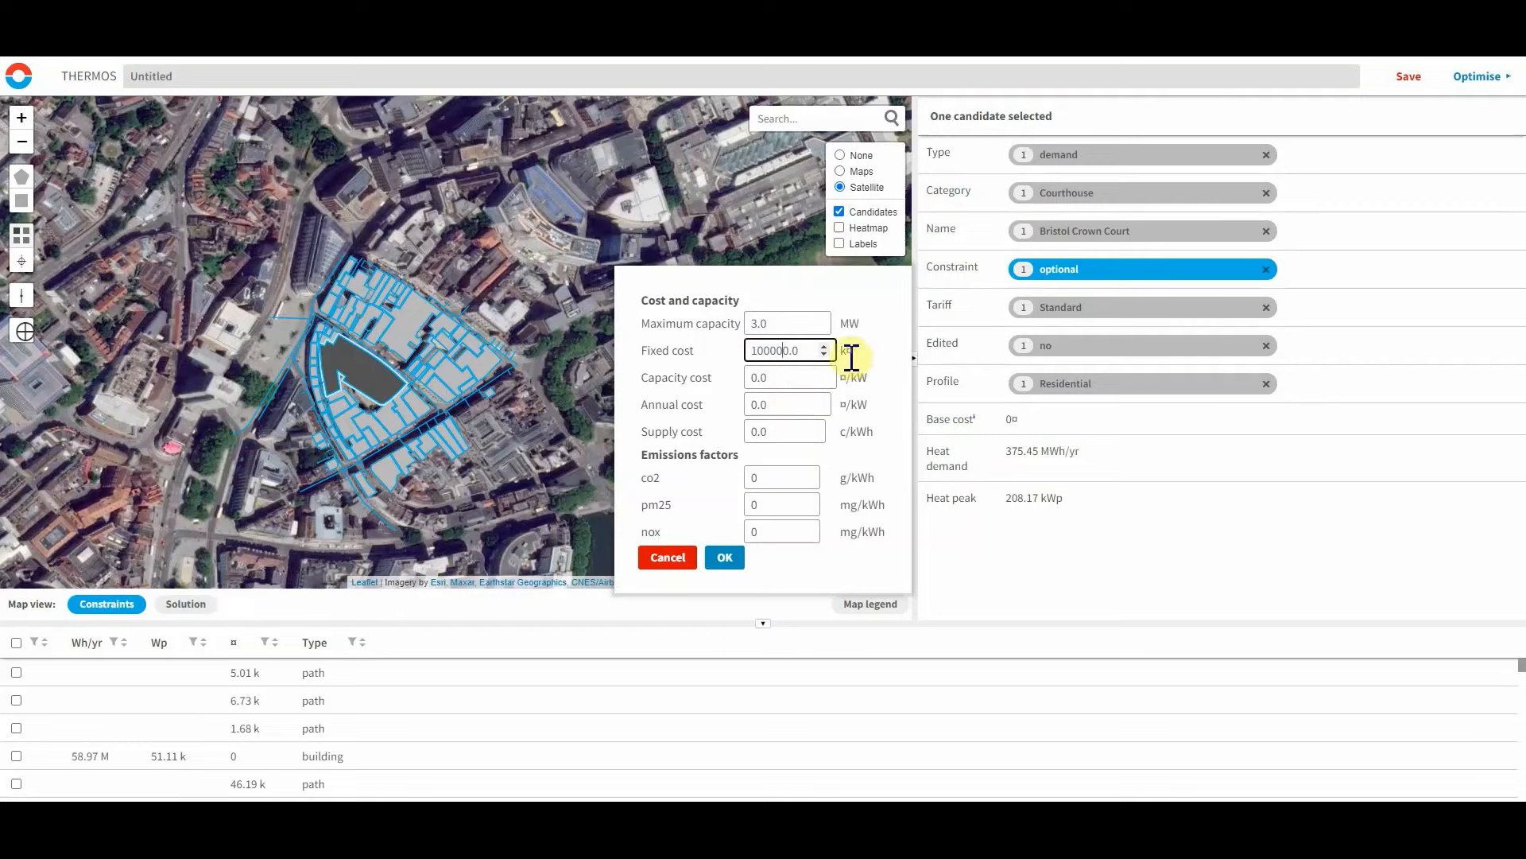
pyautogui.click(848, 352)
pyautogui.click(851, 350)
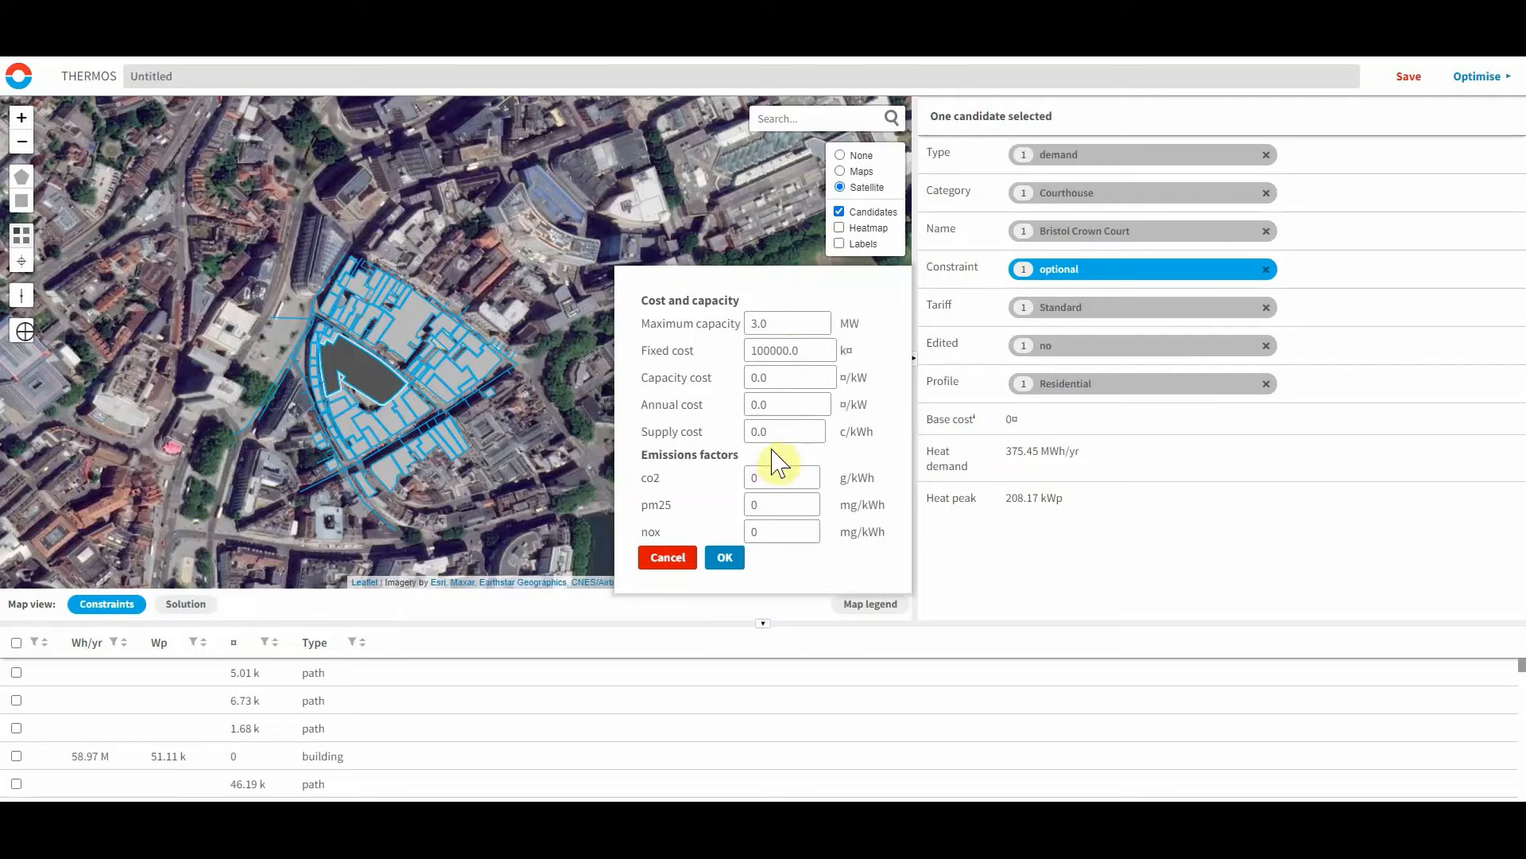
# Set the supply's capacity cost to 300, supply cost to 4 c/kWh and CO2 factor to 300 g/kWh, then confirm.
pyautogui.doubleClick(757, 376)
pyautogui.write('3')
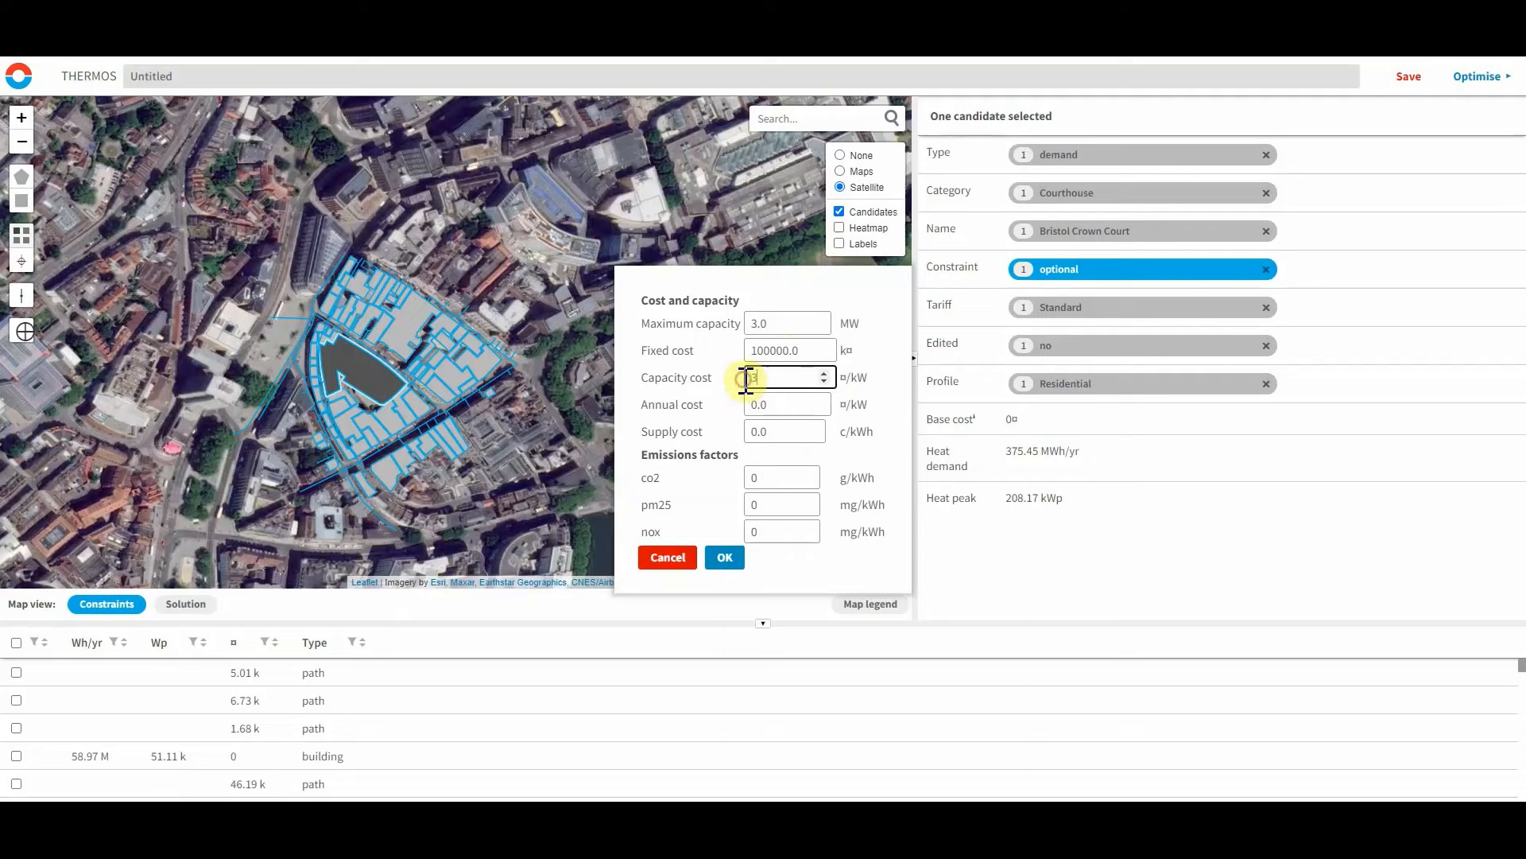
pyautogui.write('00')
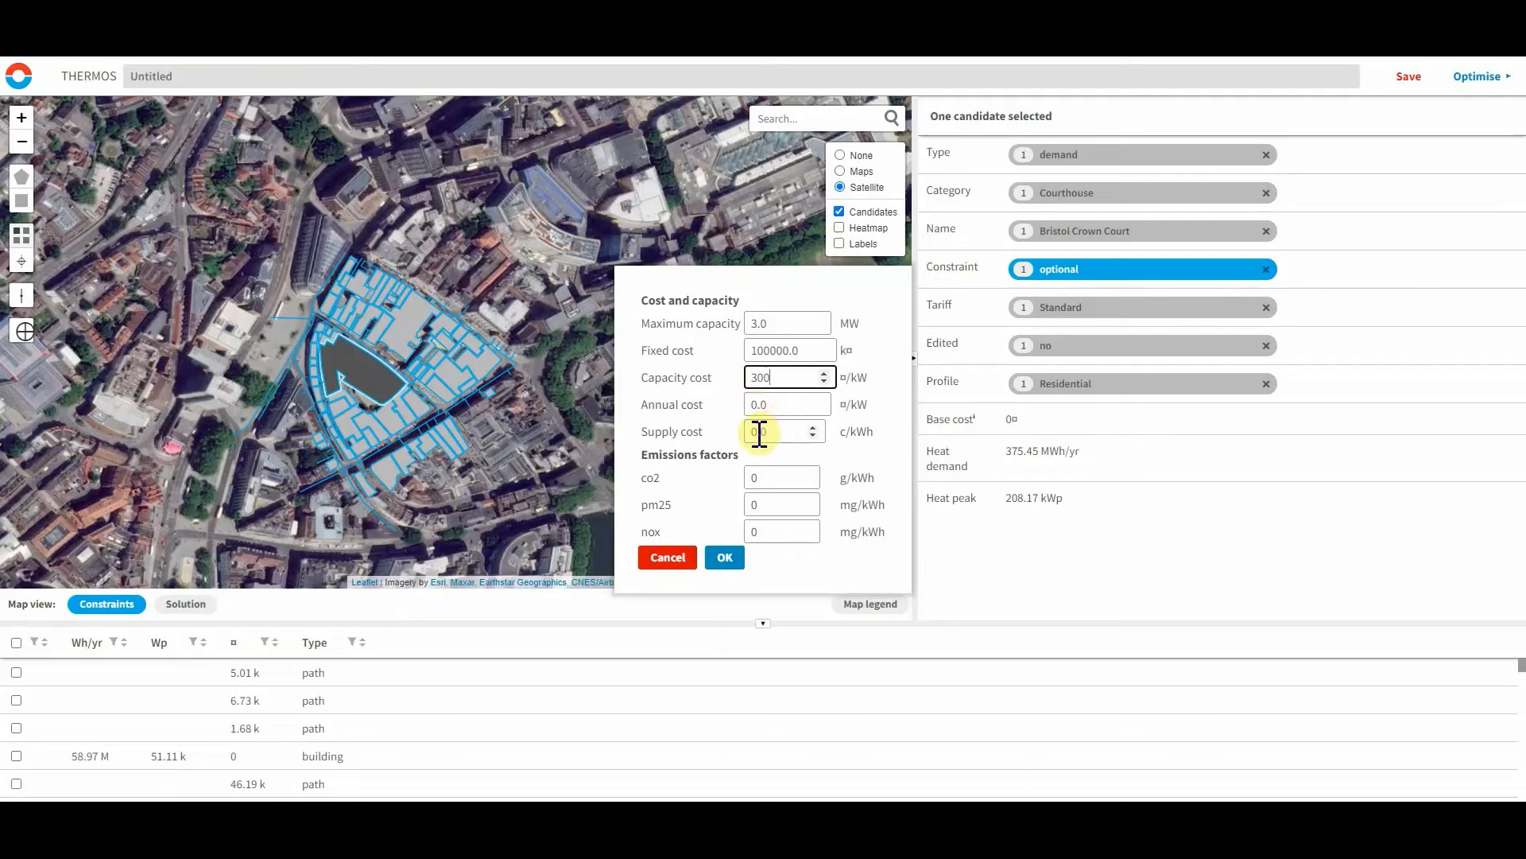
pyautogui.click(759, 433)
pyautogui.click(763, 473)
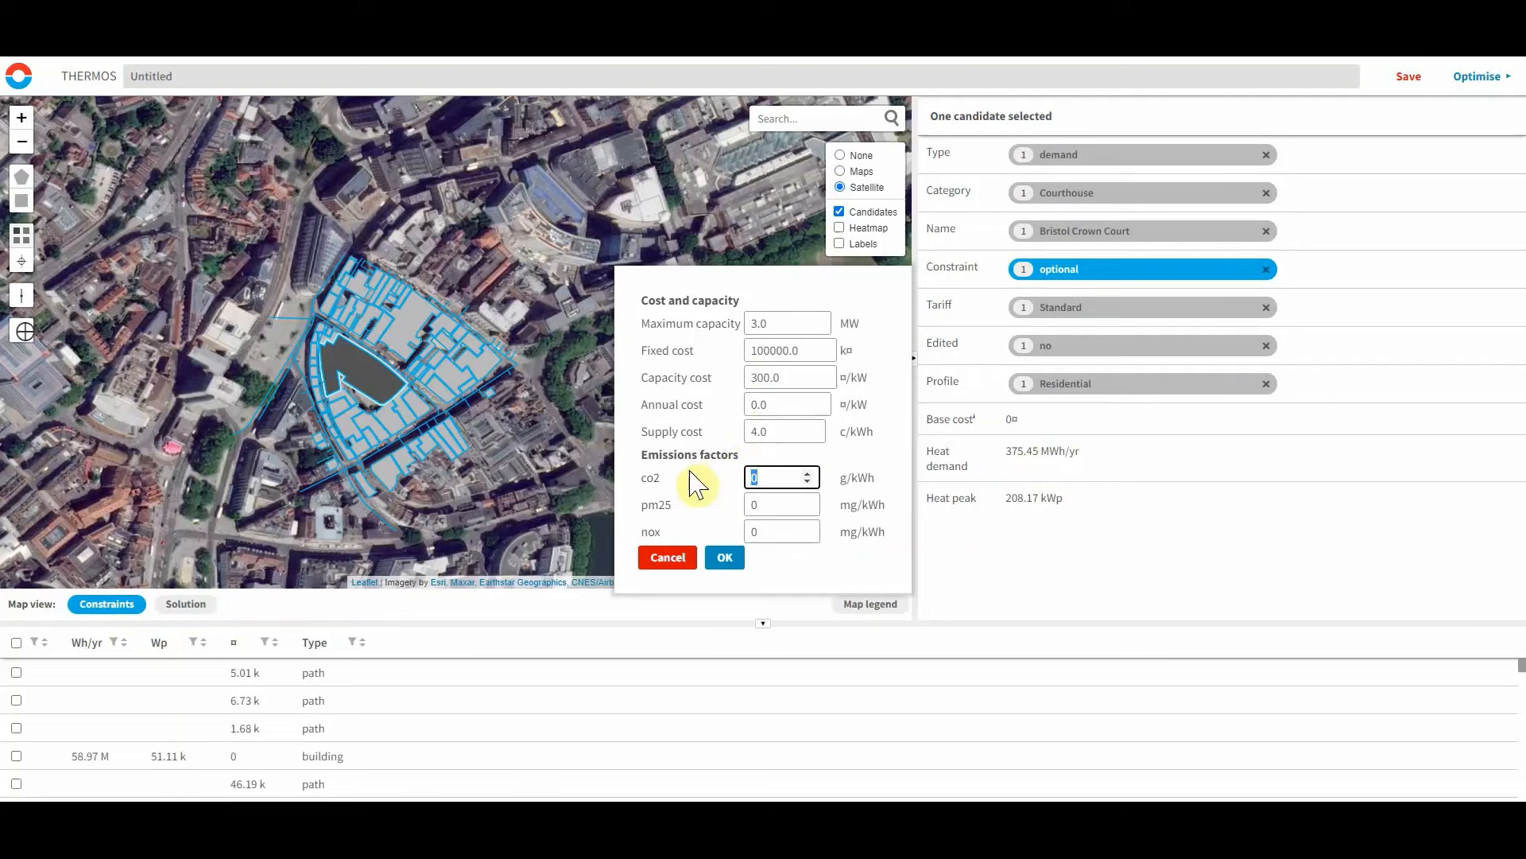
pyautogui.press('BackSpace')
pyautogui.write('300')
pyautogui.click(724, 559)
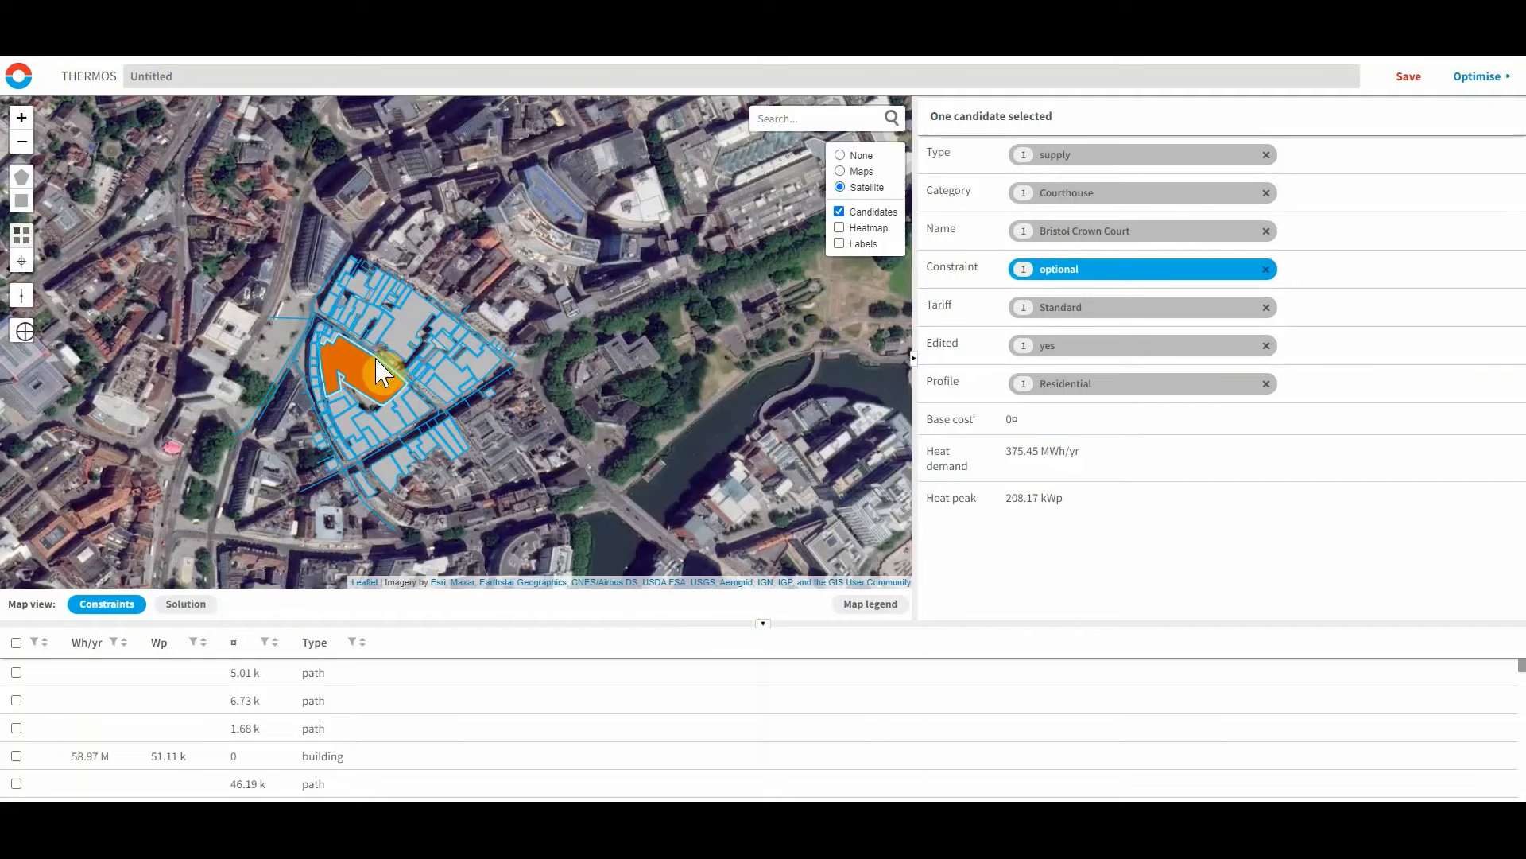
# Select all candidates, remove the paths from the selection, and set the remaining demand buildings to required.
pyautogui.click(290, 422)
pyautogui.hotkey('ctrl', 'a')
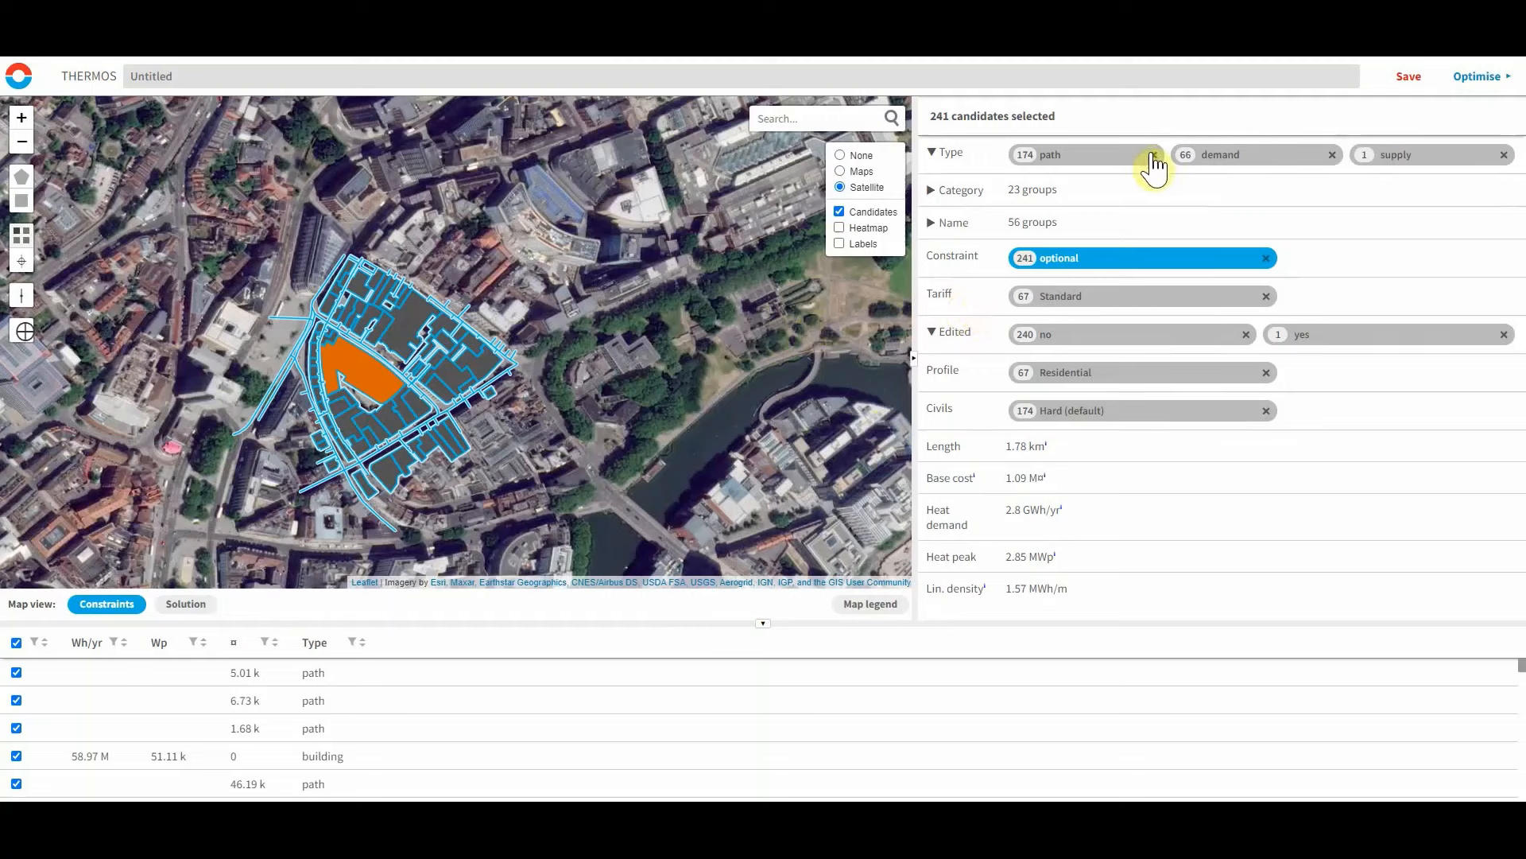
pyautogui.click(1232, 169)
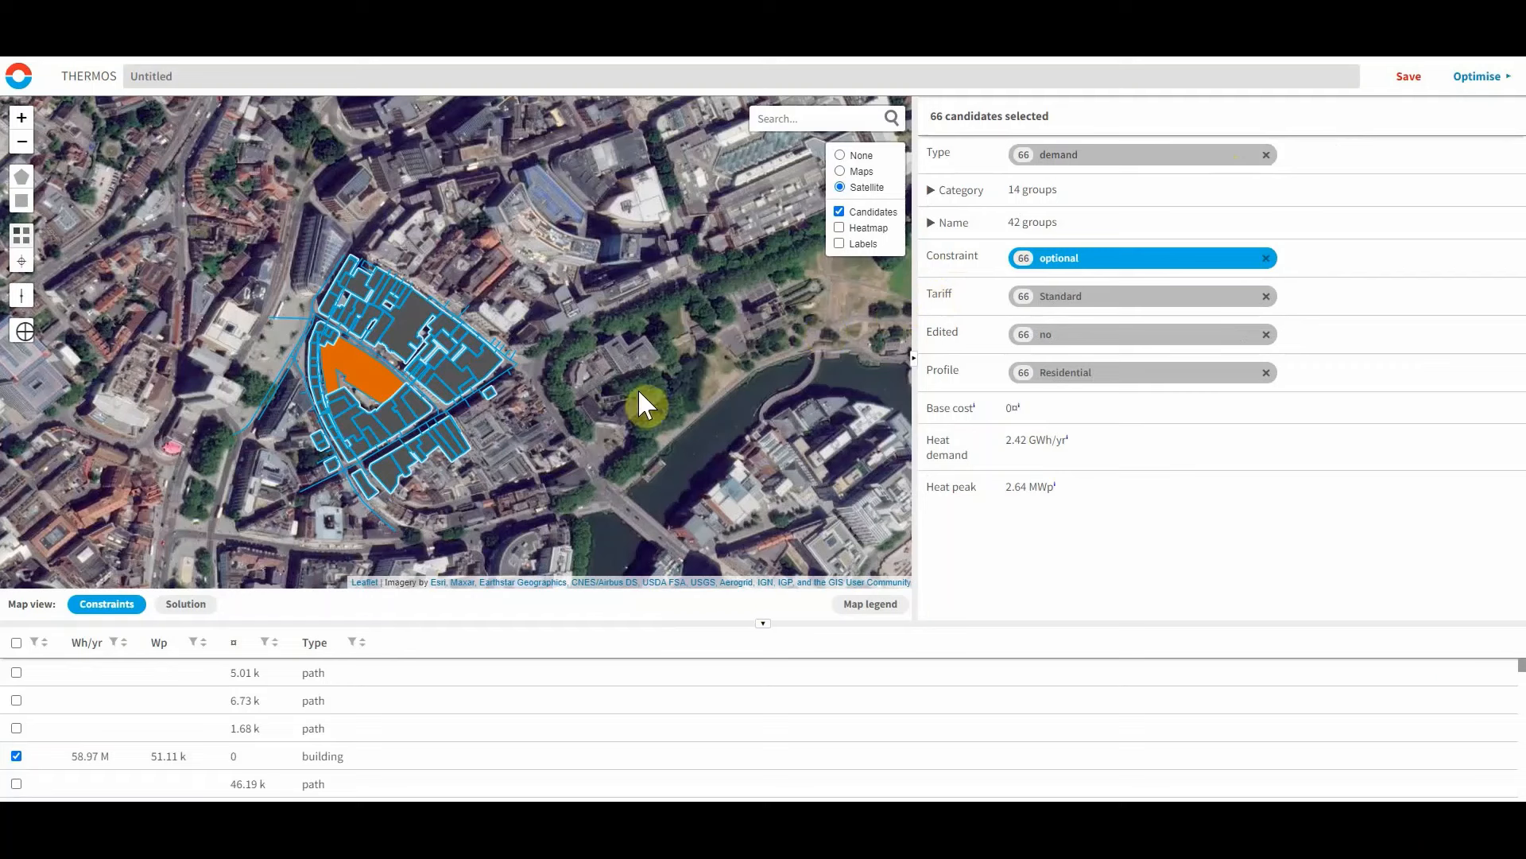
pyautogui.press('r')
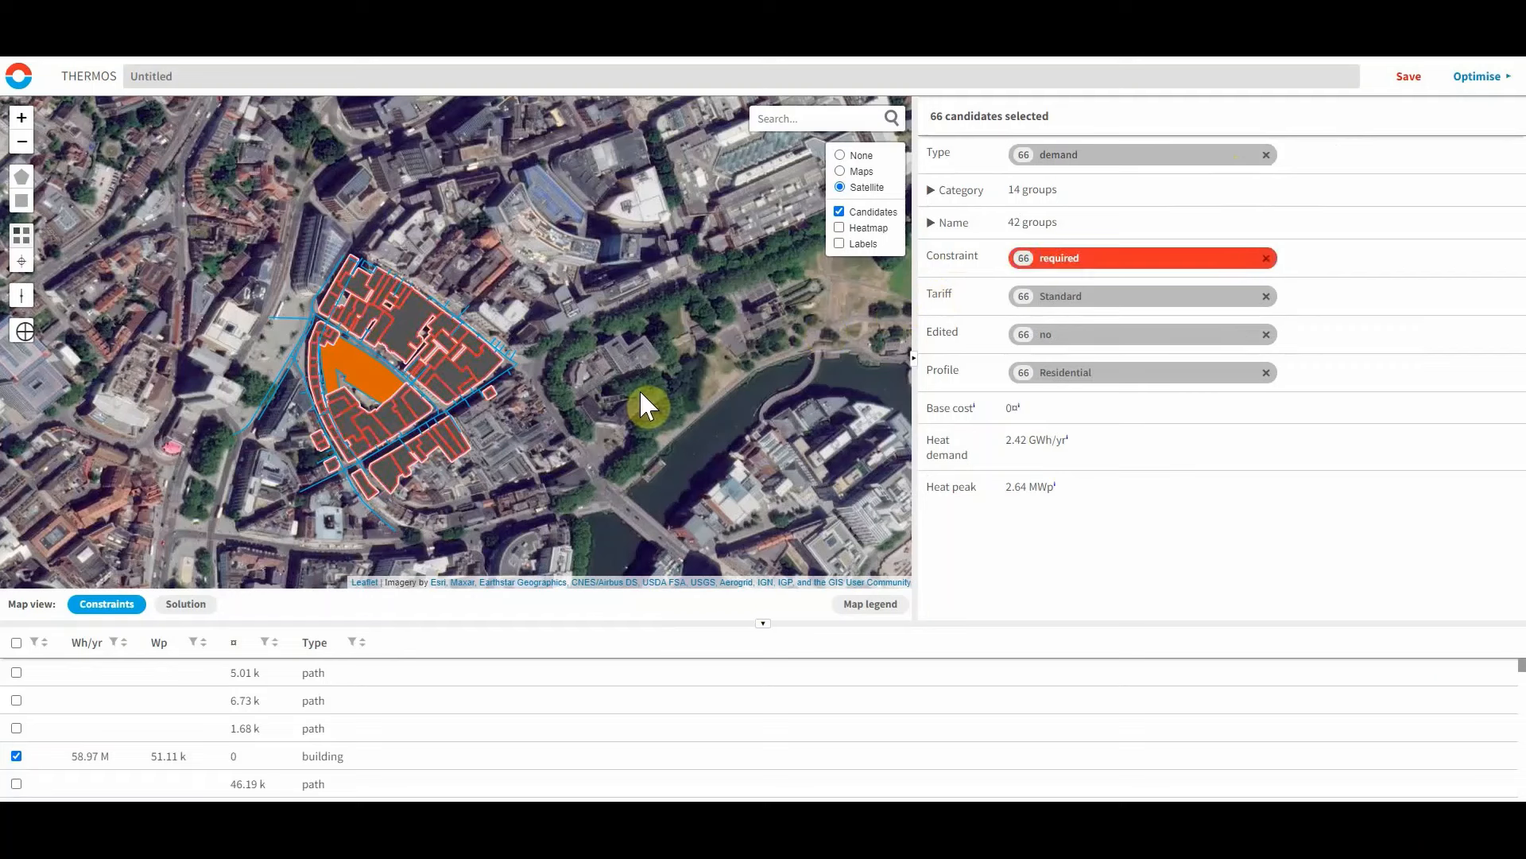
# Rename the project as Bristol.
pyautogui.click(167, 78)
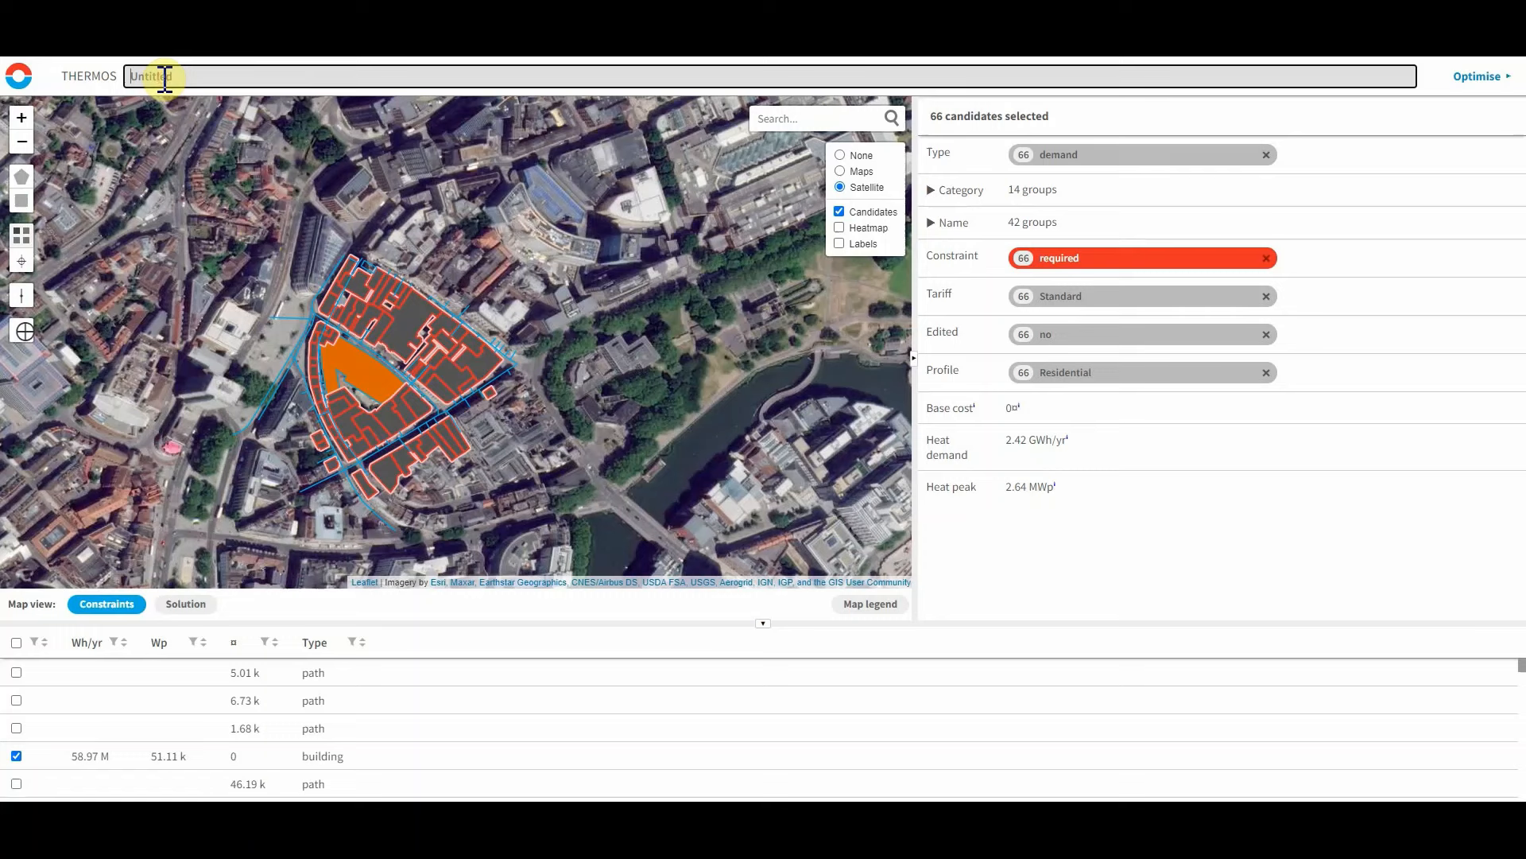
pyautogui.write('Bristol')
pyautogui.click(726, 186)
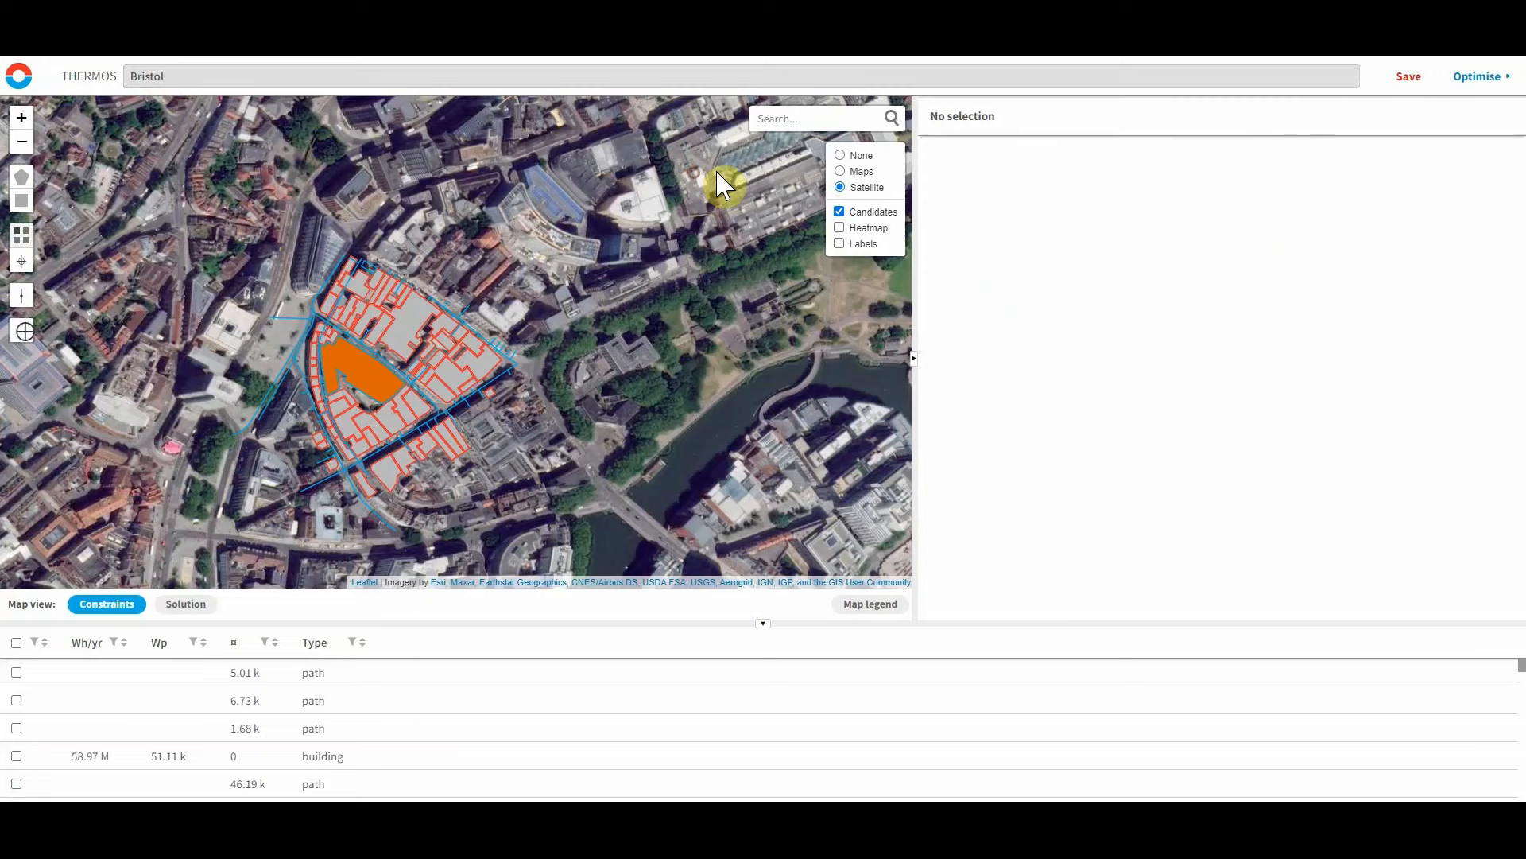
# Save the project and run a network optimisation.
pyautogui.click(1409, 77)
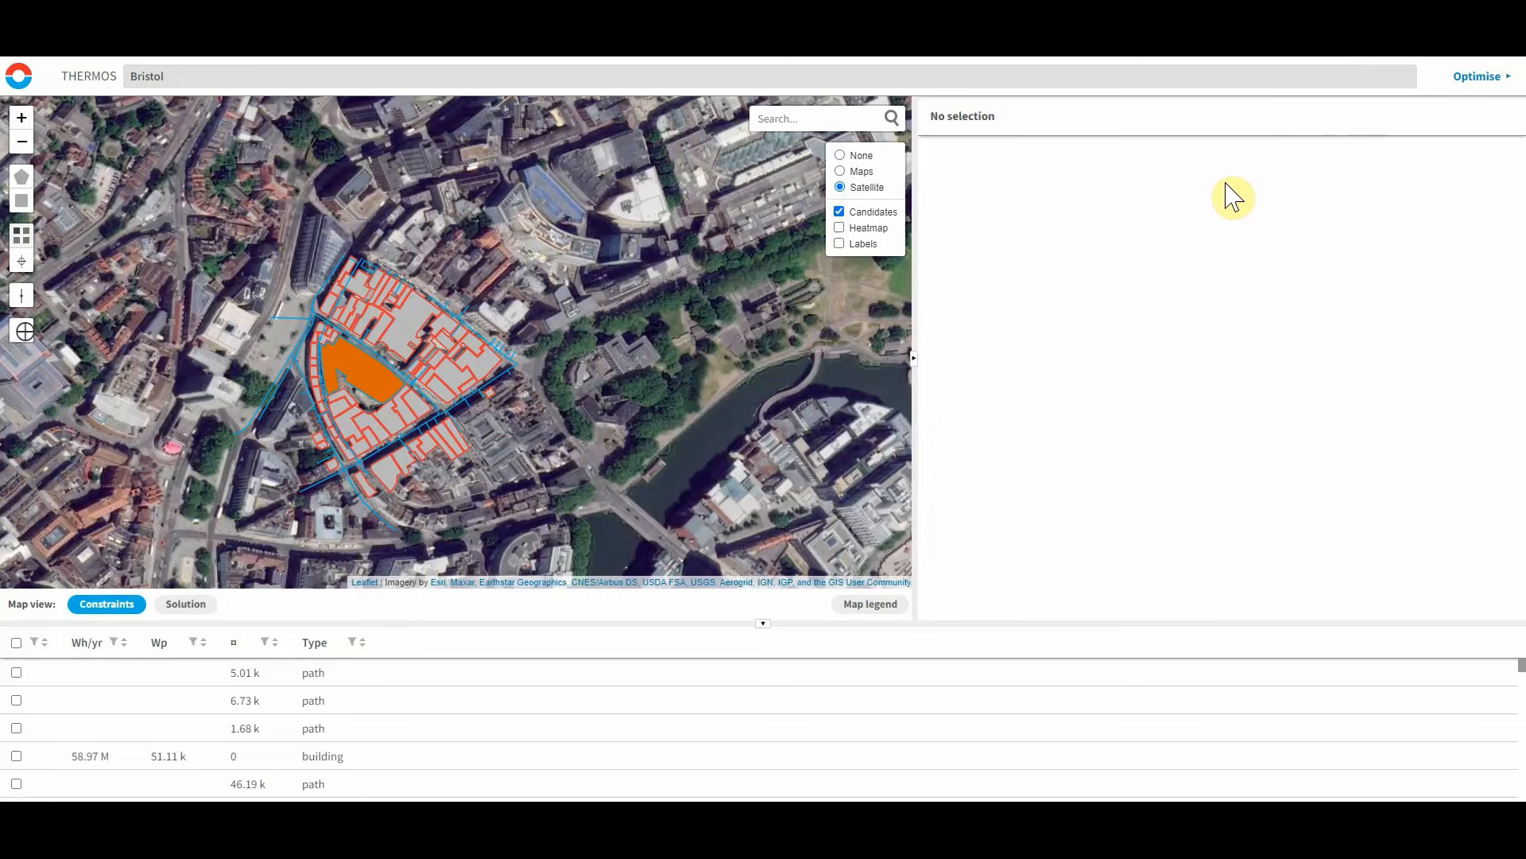
pyautogui.click(1478, 78)
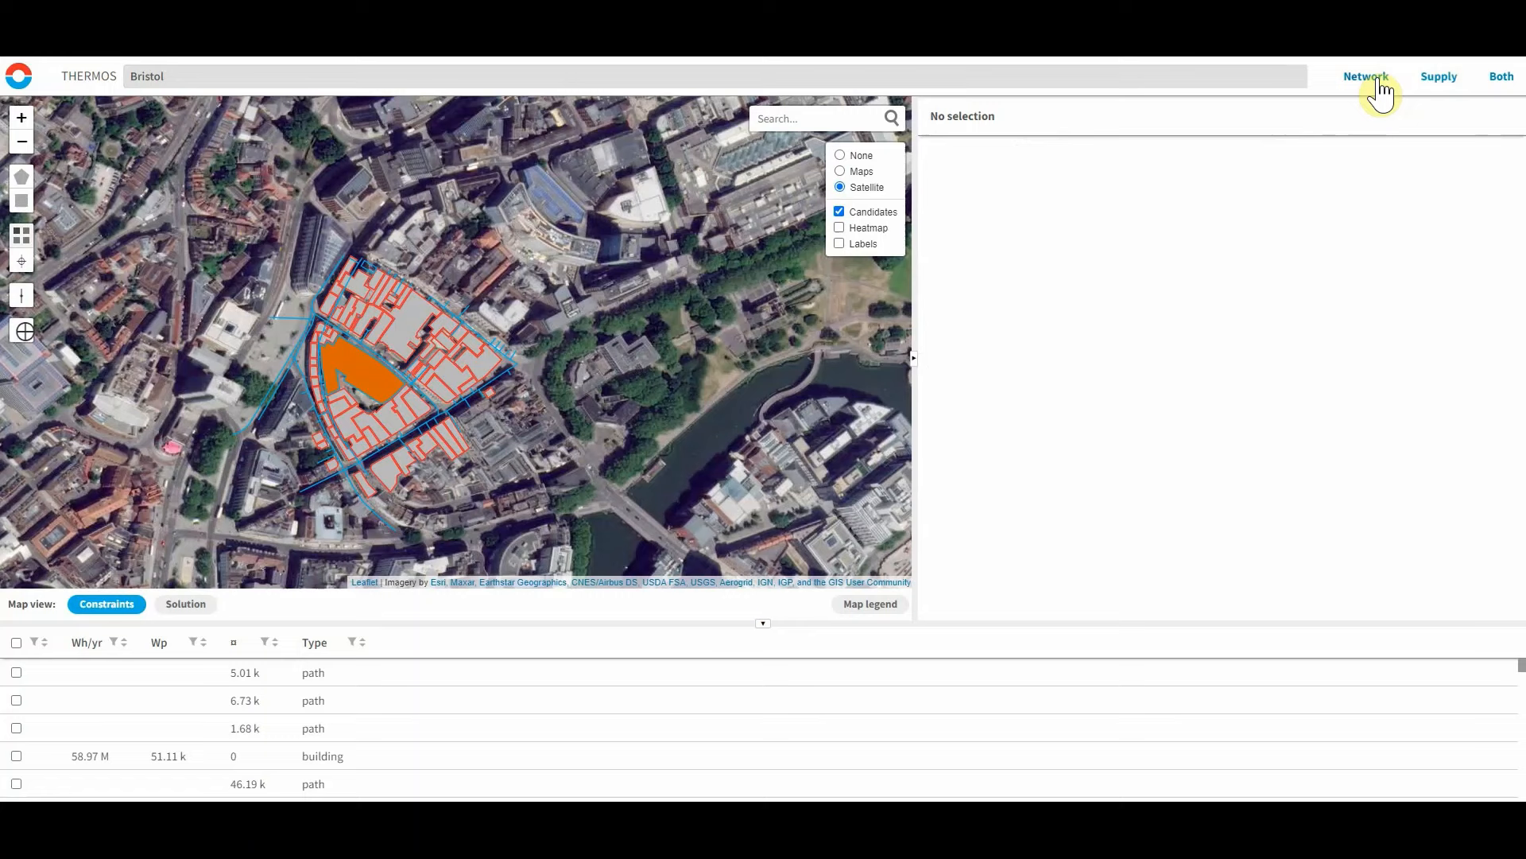
pyautogui.click(1375, 79)
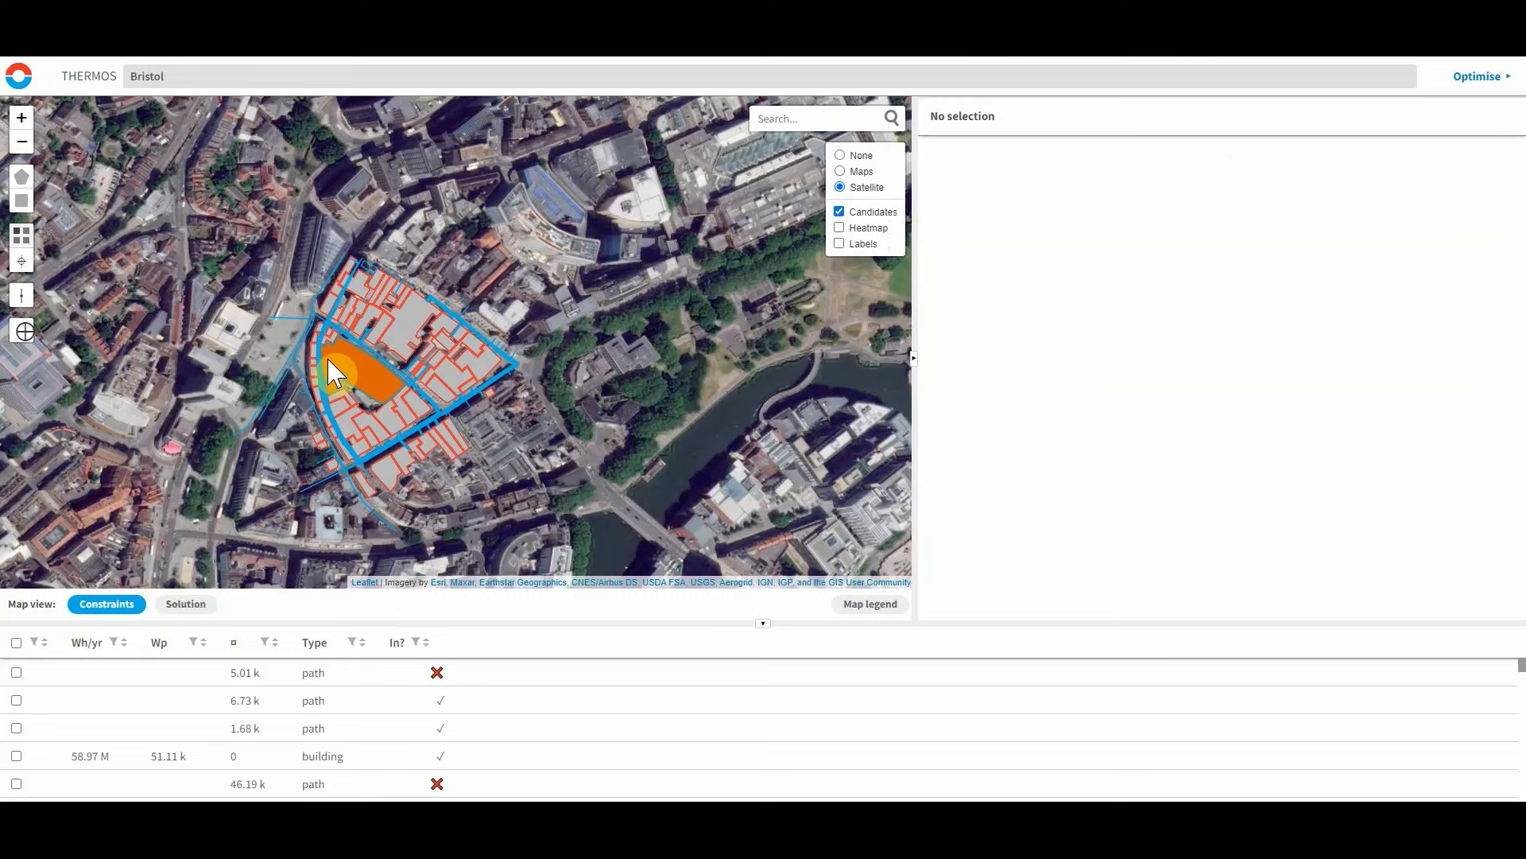
# Examine the optimised solution on a plain basemap with the map legend, inspecting individual candidates' solution status.
pyautogui.click(189, 606)
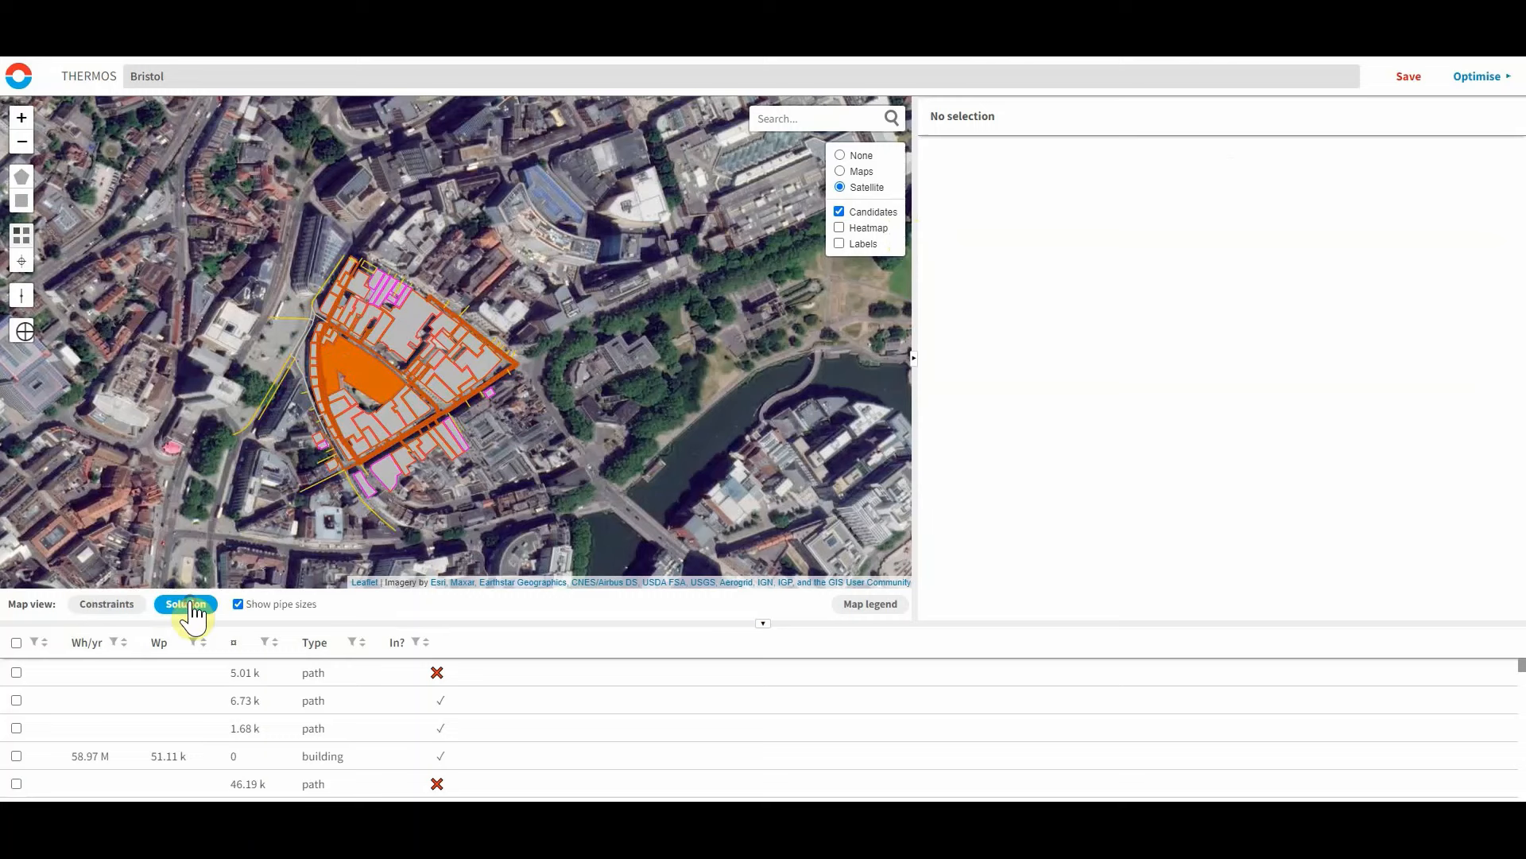
pyautogui.click(841, 172)
pyautogui.click(840, 155)
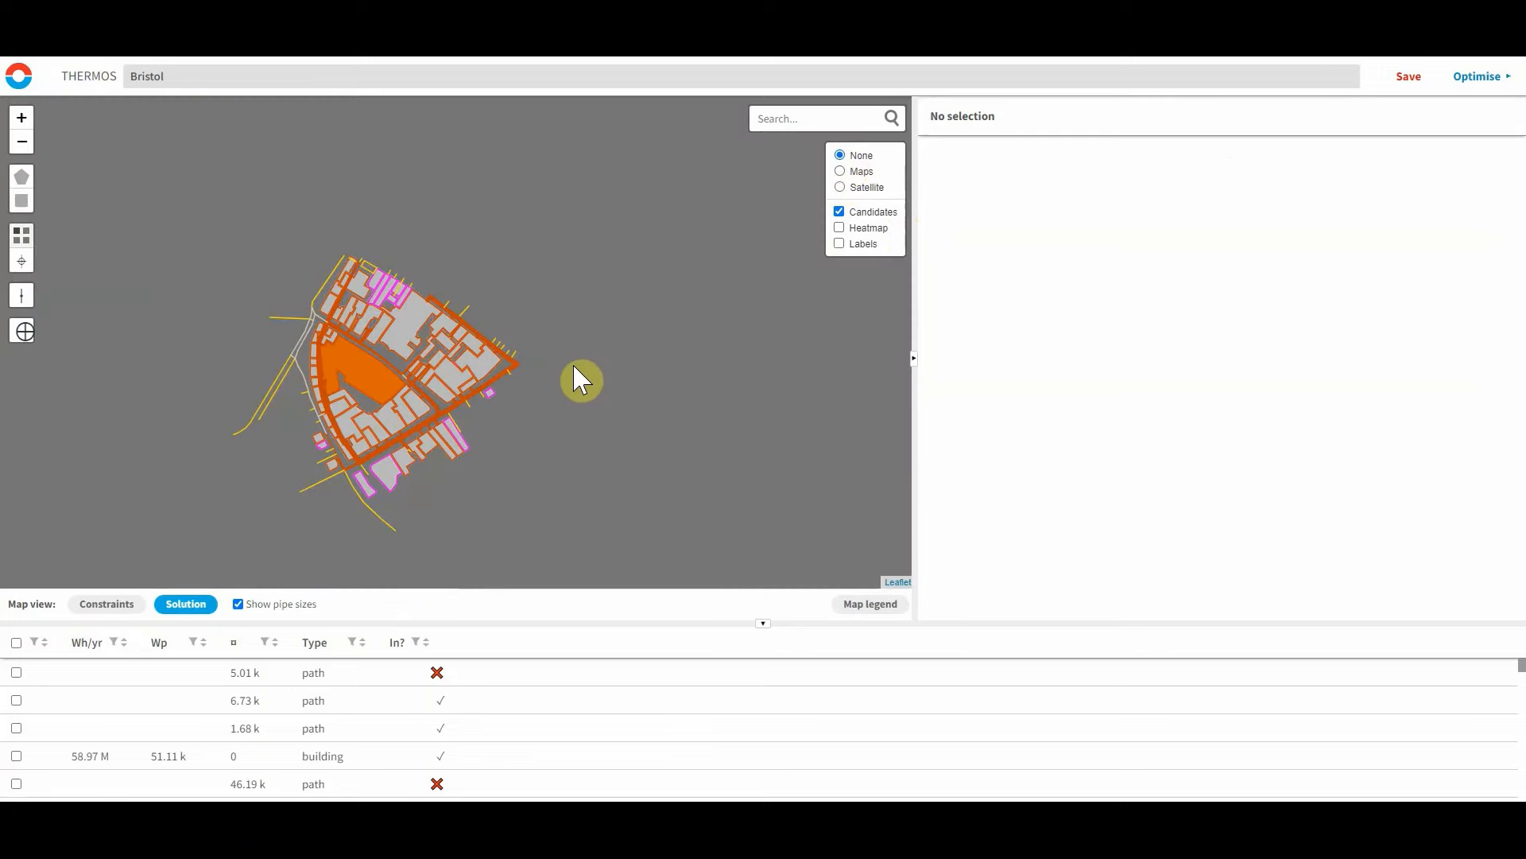
pyautogui.click(871, 603)
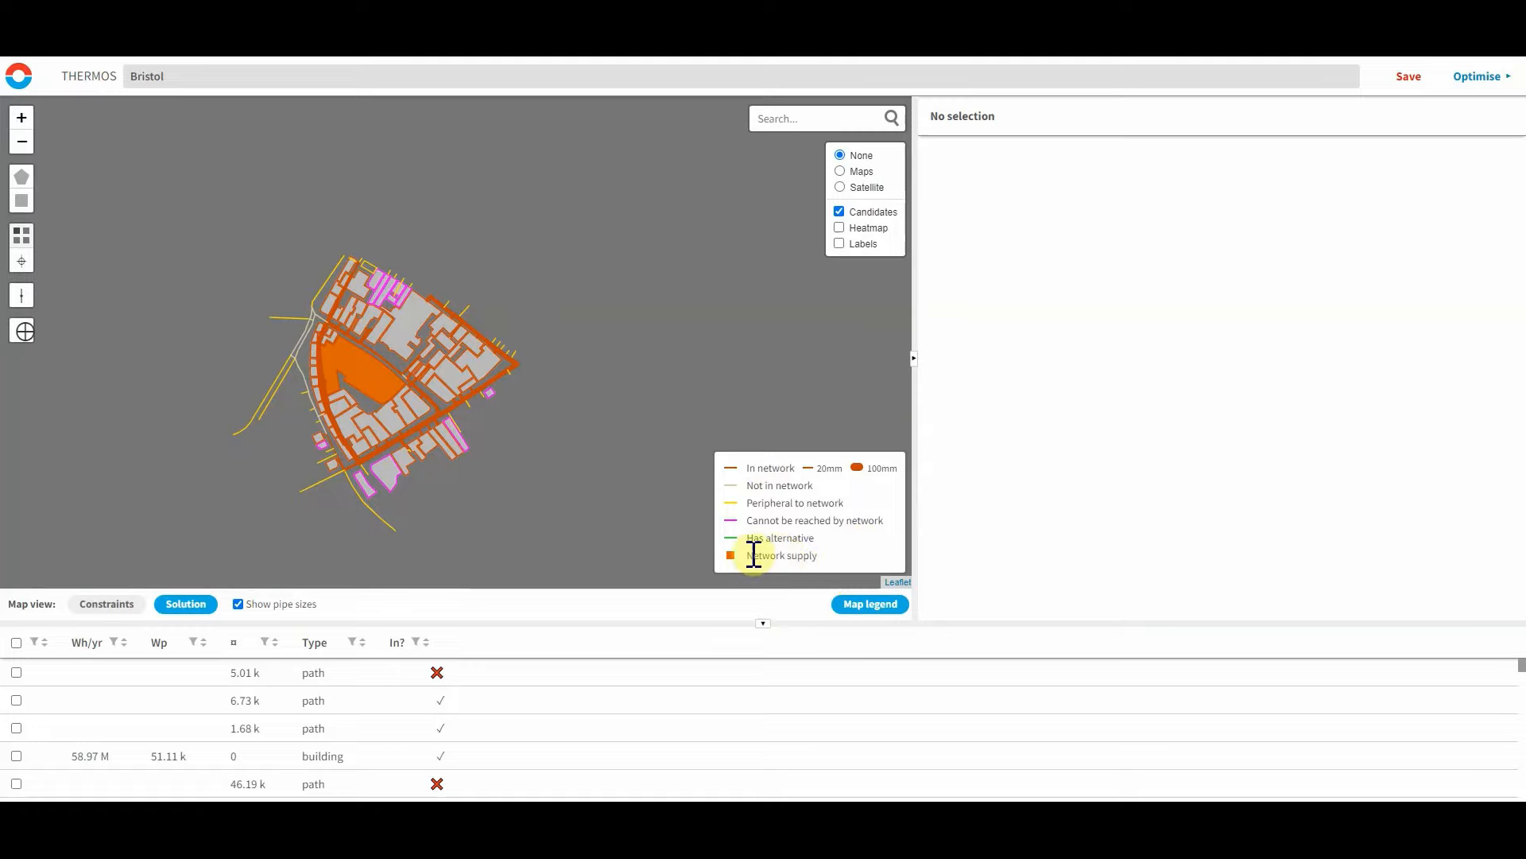
pyautogui.click(330, 402)
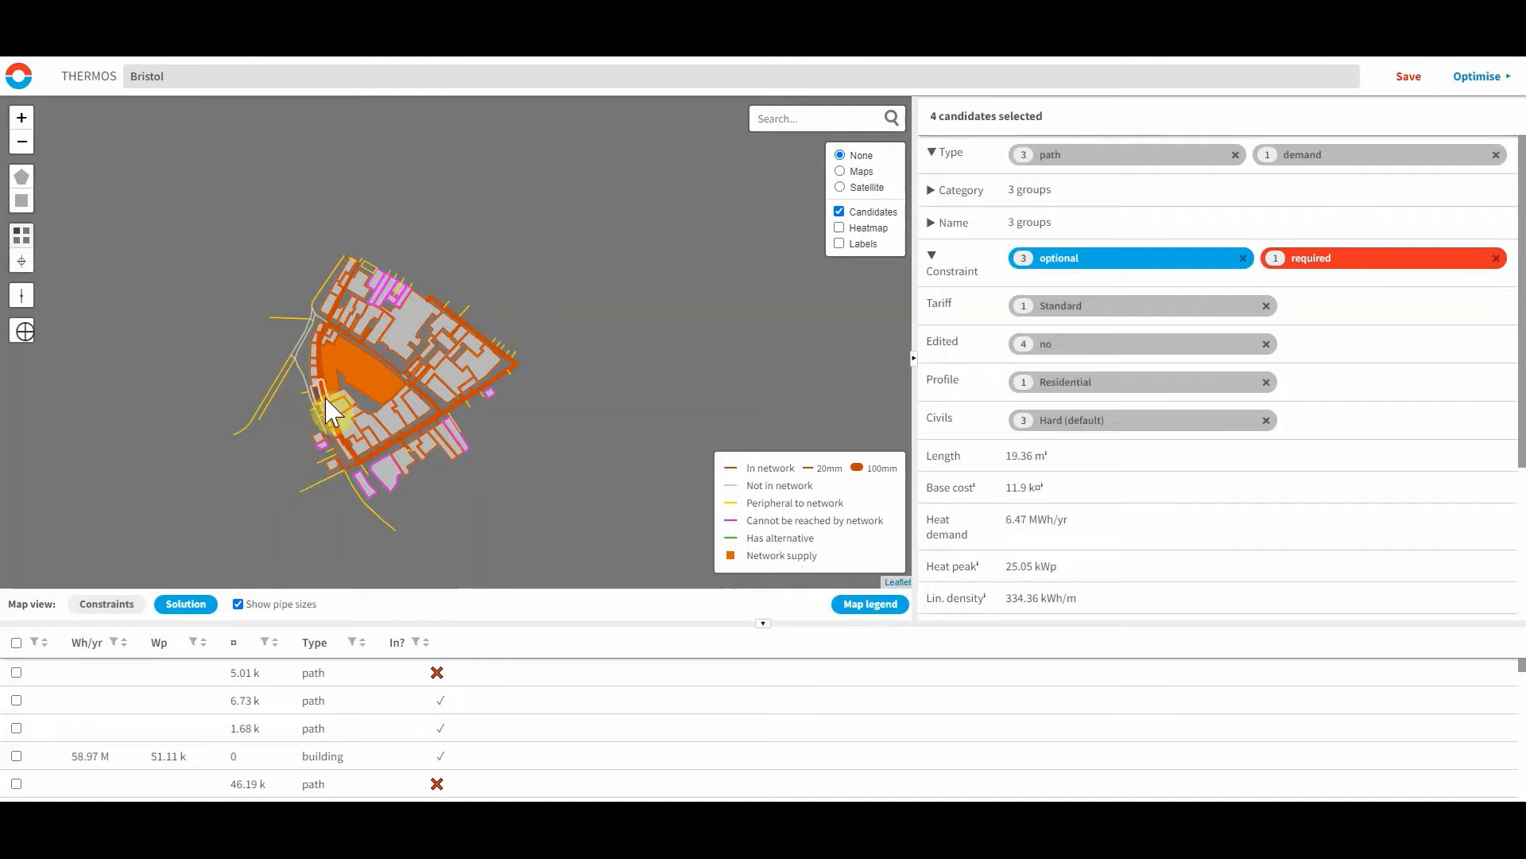
pyautogui.click(362, 384)
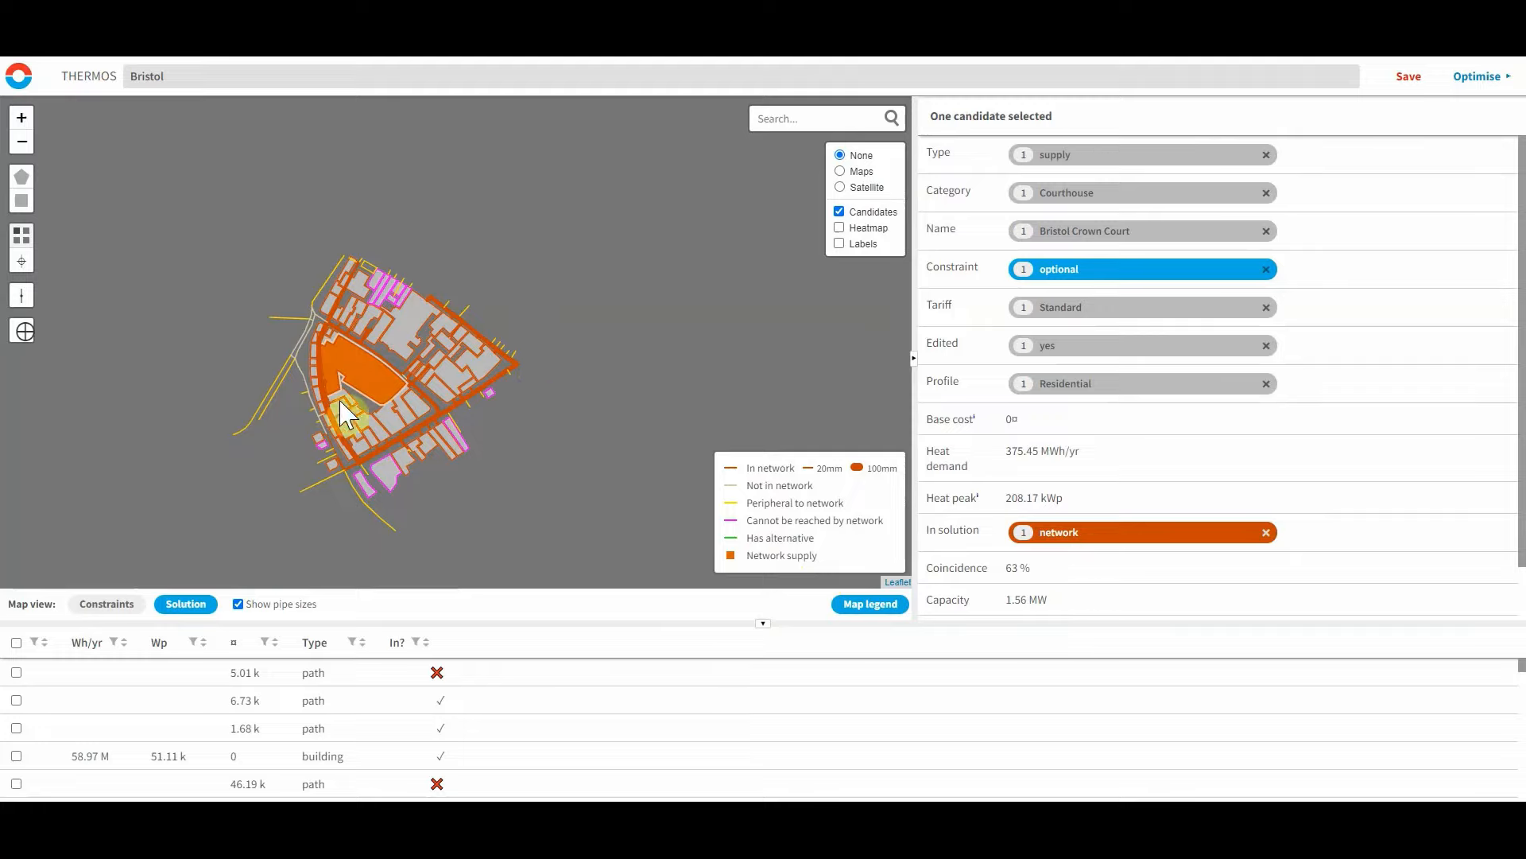
pyautogui.click(308, 391)
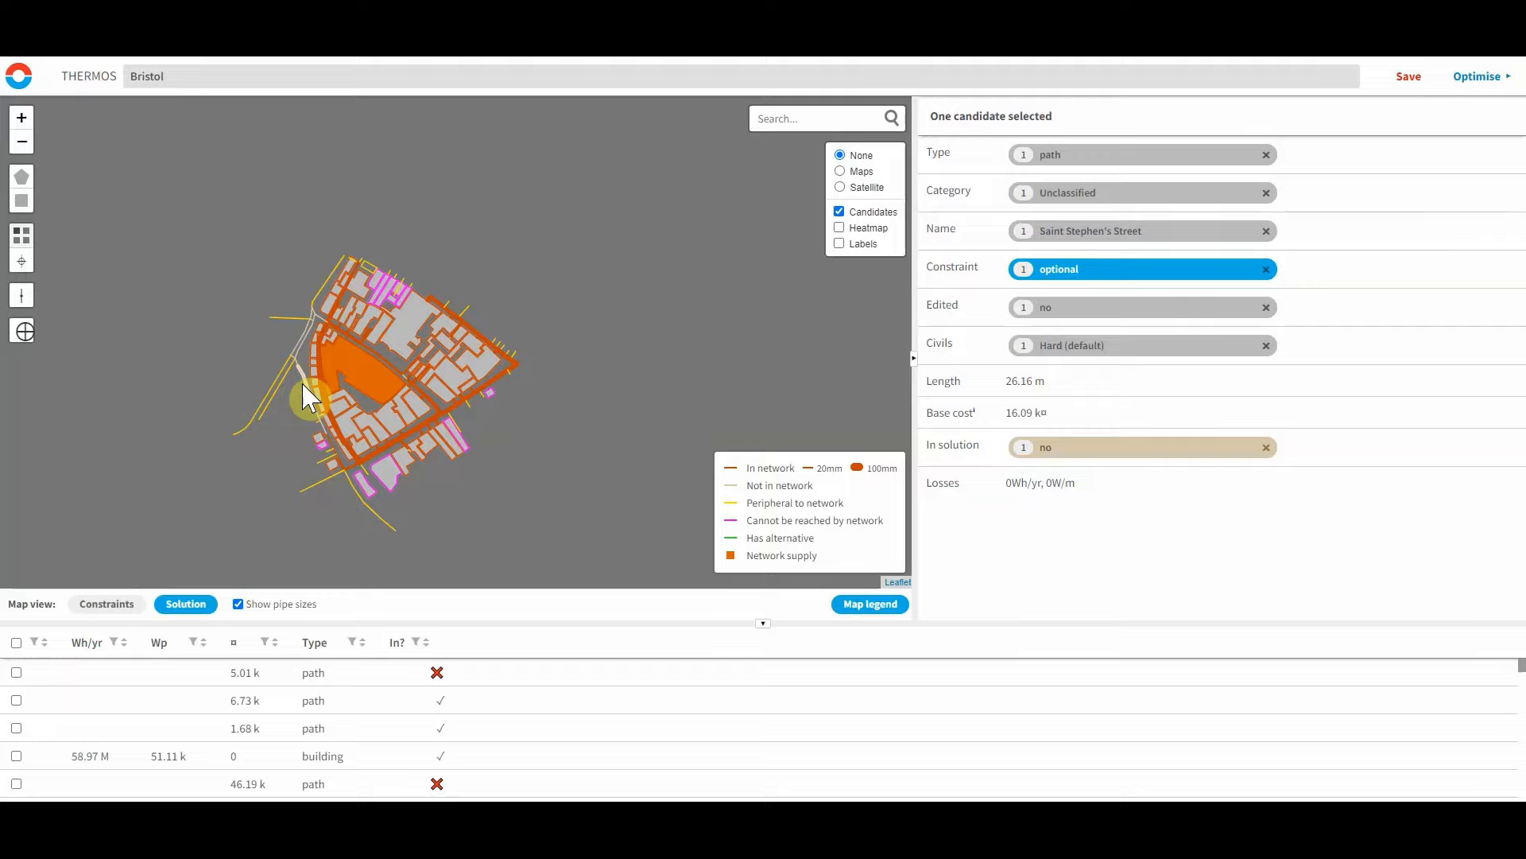
pyautogui.click(389, 306)
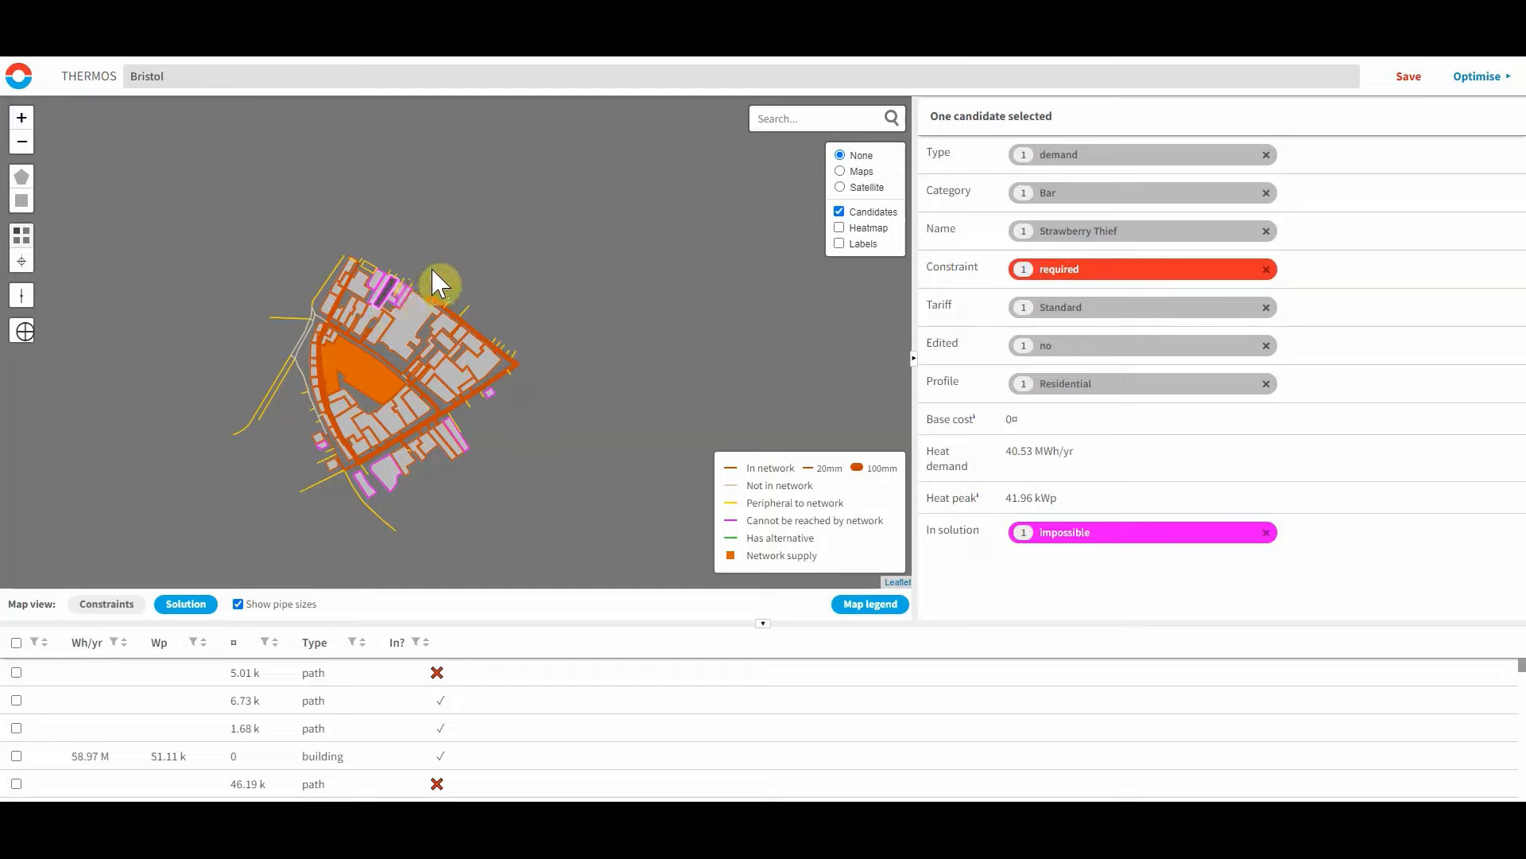
pyautogui.click(363, 483)
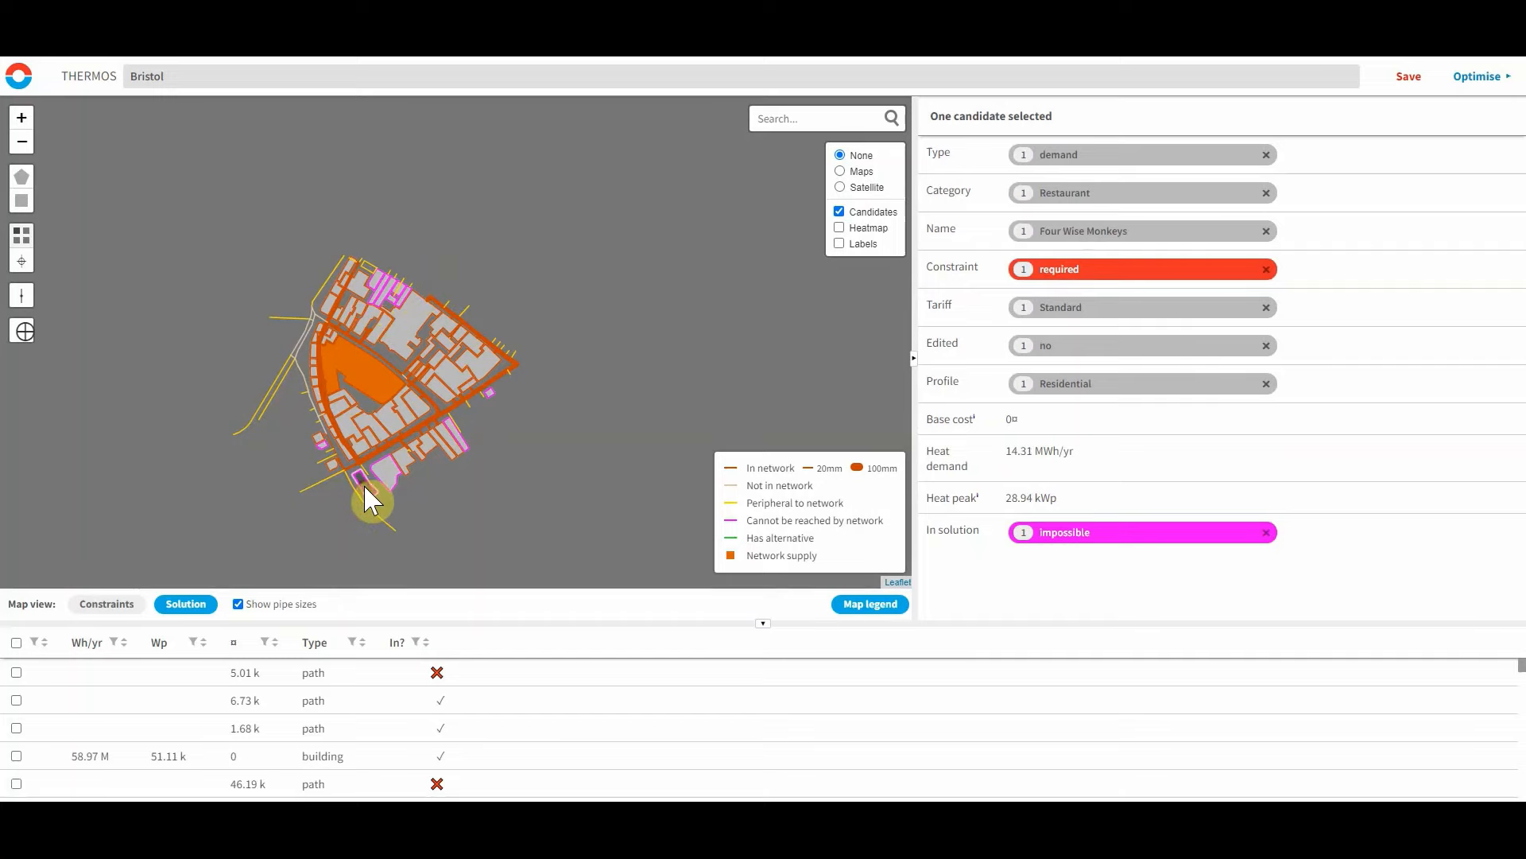
pyautogui.scroll(4, 366, 489)
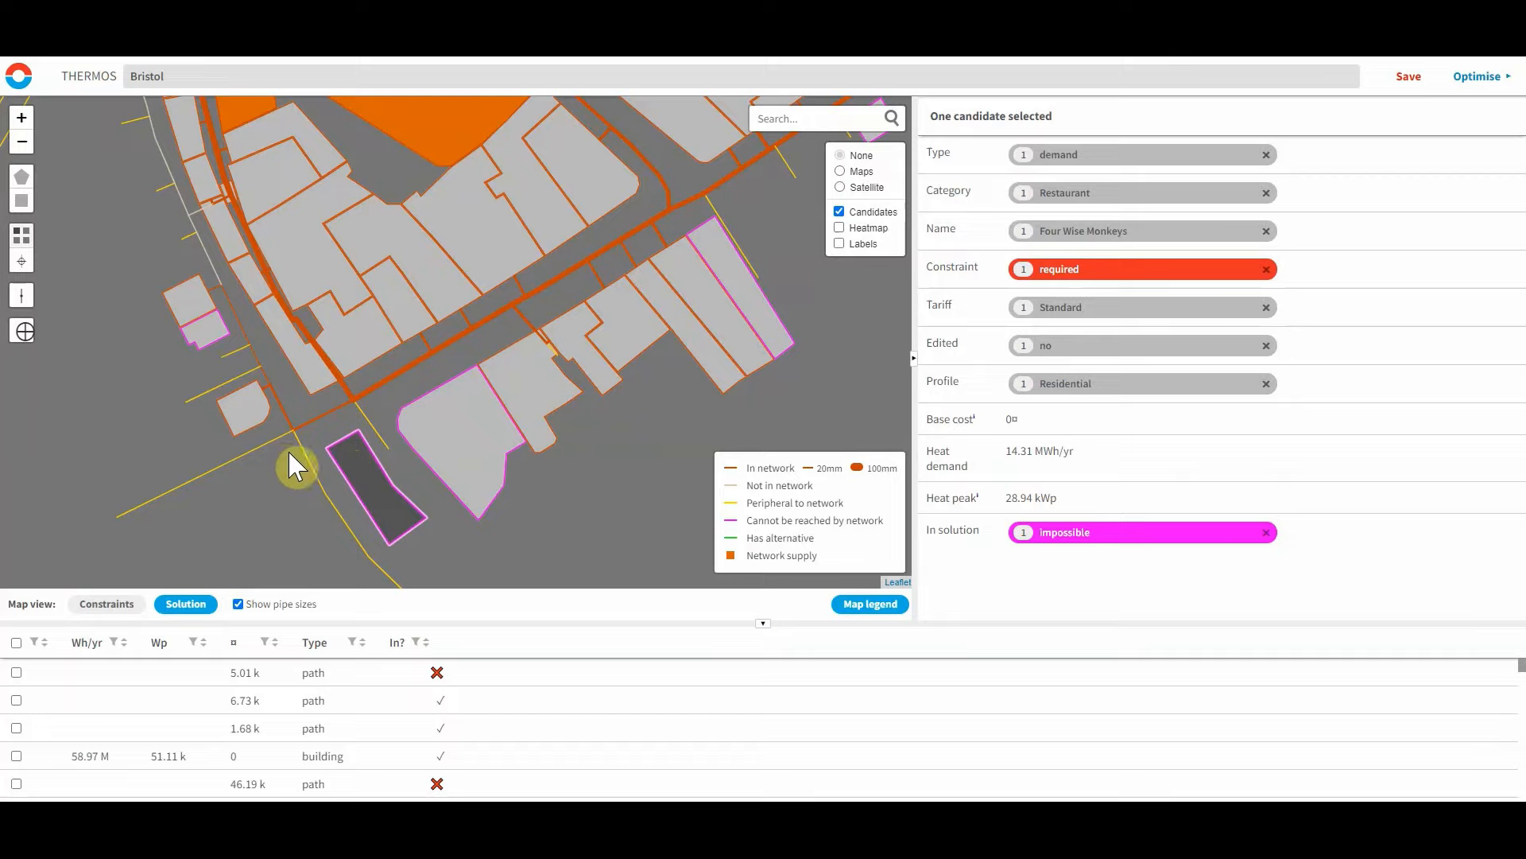
# Draw a connector about 7 m long linking the Four Wise Monkeys restaurant to the nearby street, and select it in the constraints view.
pyautogui.click(28, 302)
pyautogui.click(333, 427)
pyautogui.click(341, 440)
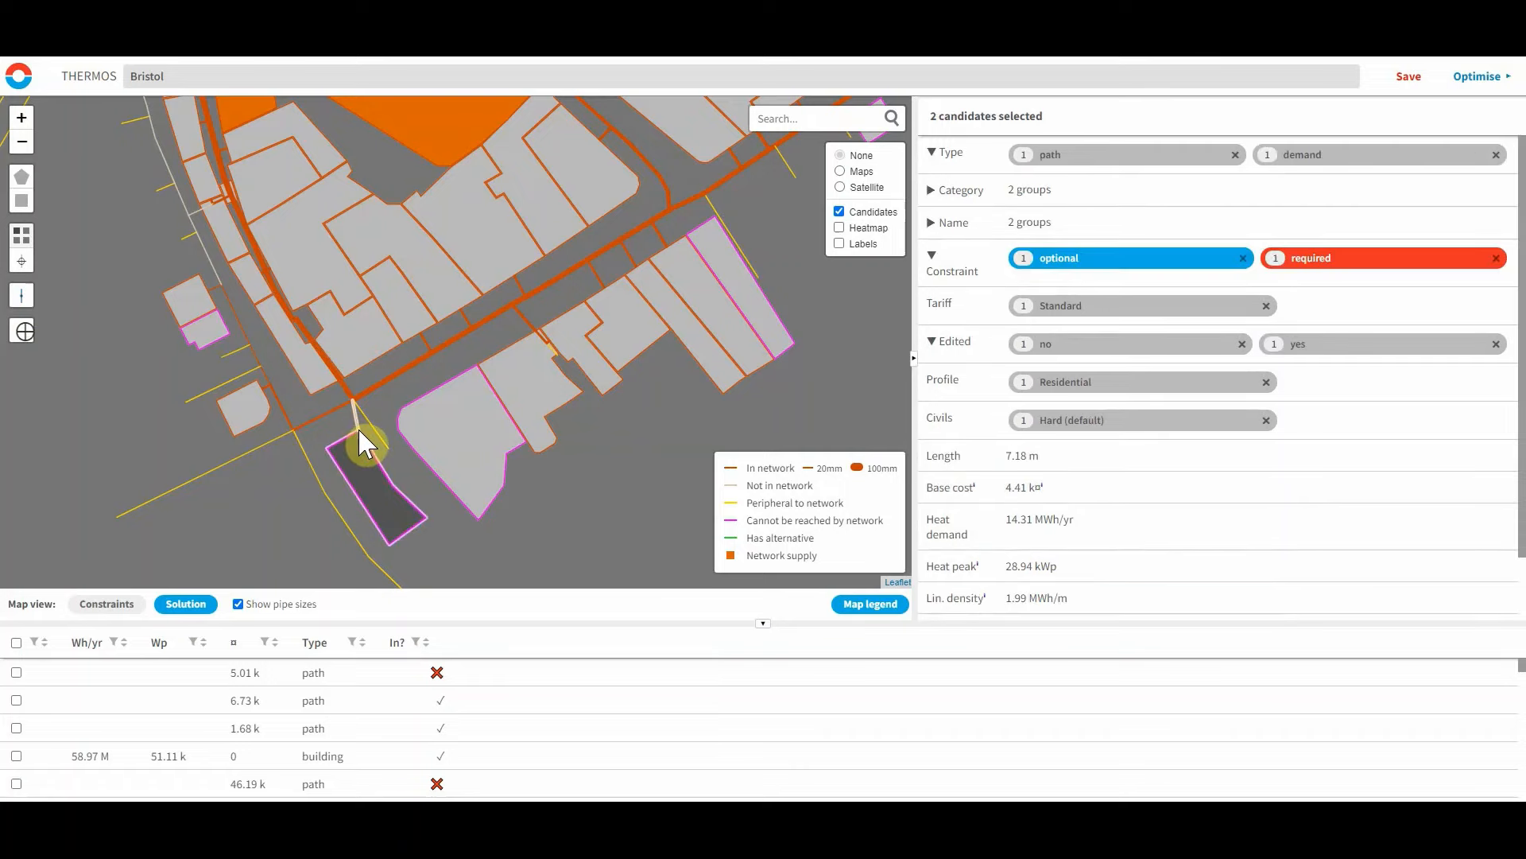
pyautogui.click(110, 605)
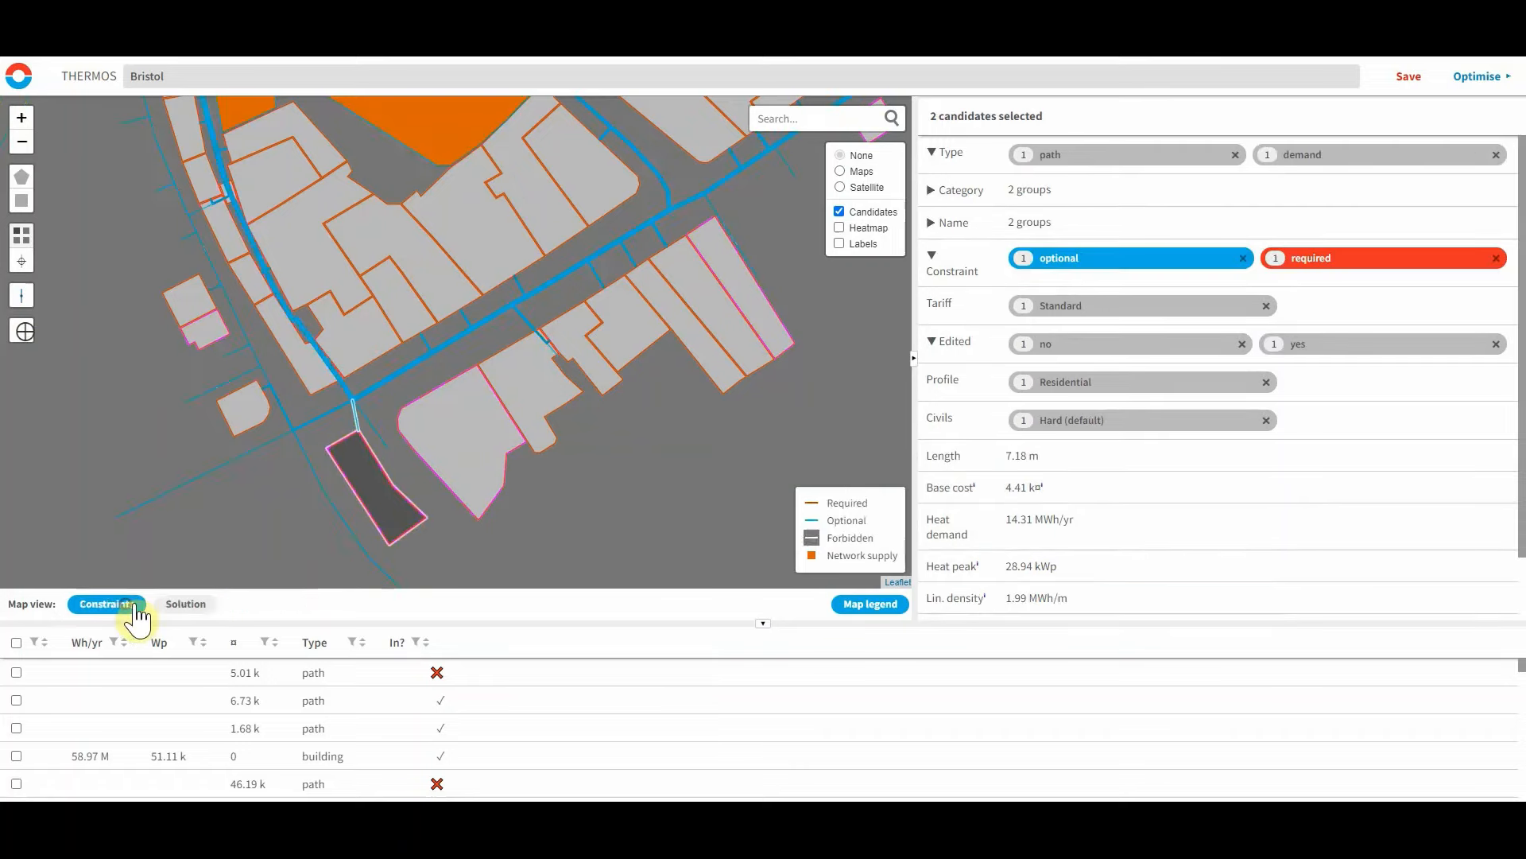
pyautogui.click(346, 438)
pyautogui.click(356, 430)
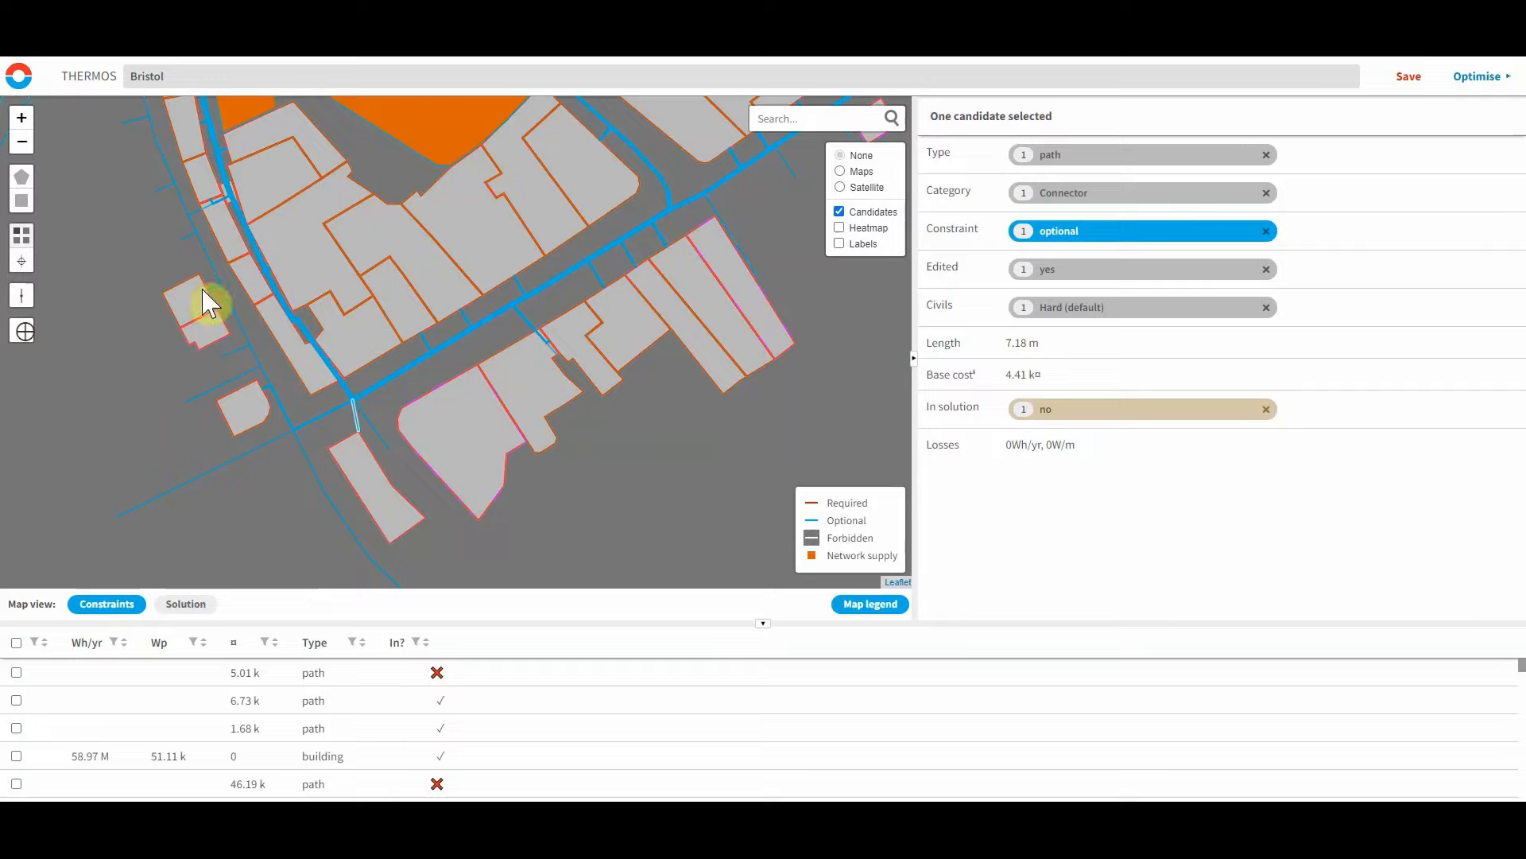
# Add a new point candidate beside the street south-west of the Four Wise Monkeys building.
pyautogui.click(26, 331)
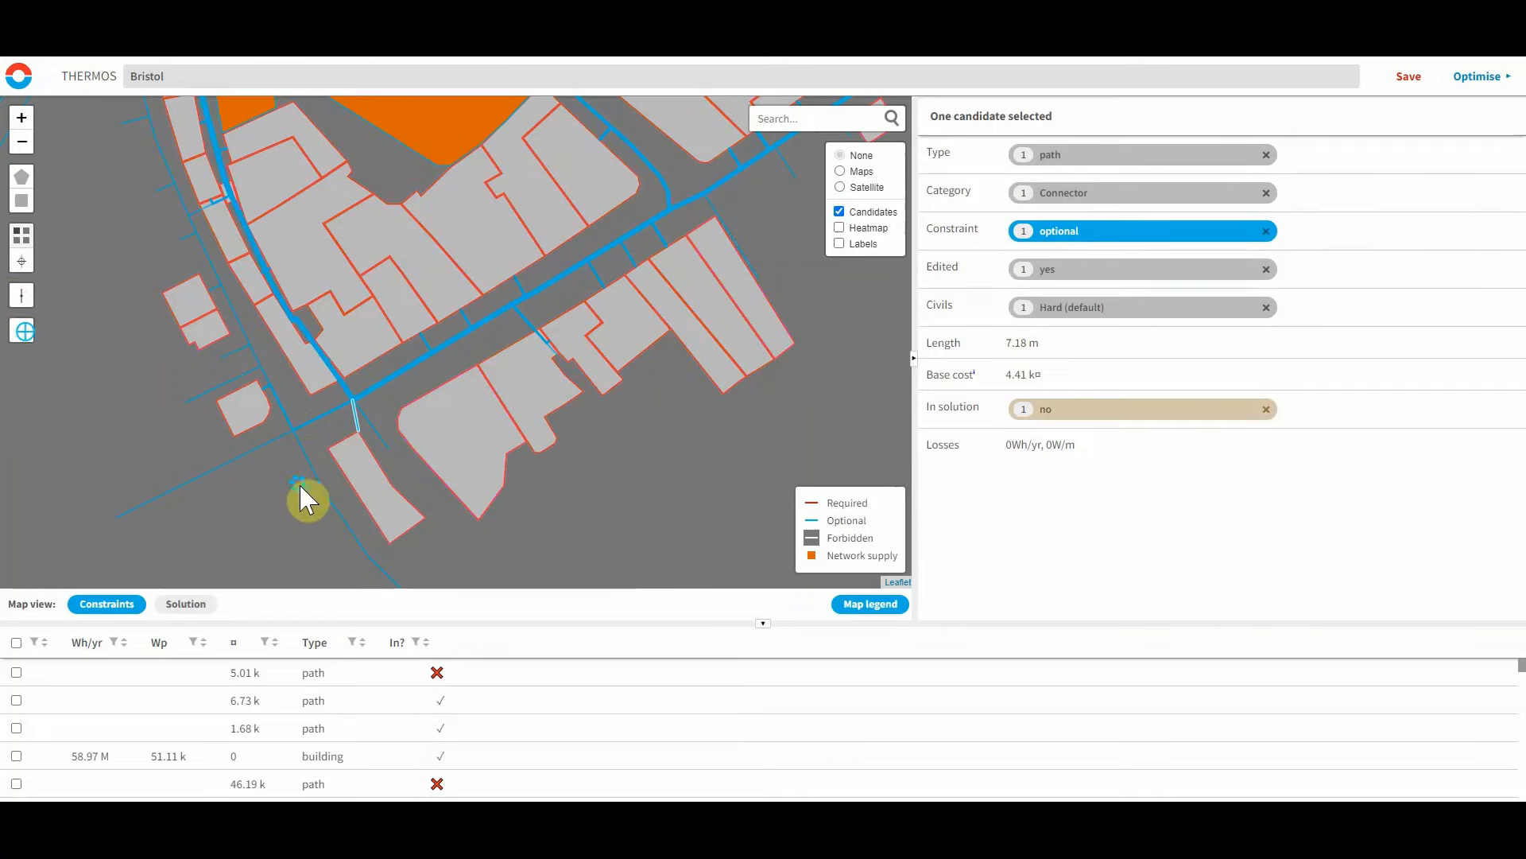
pyautogui.click(282, 470)
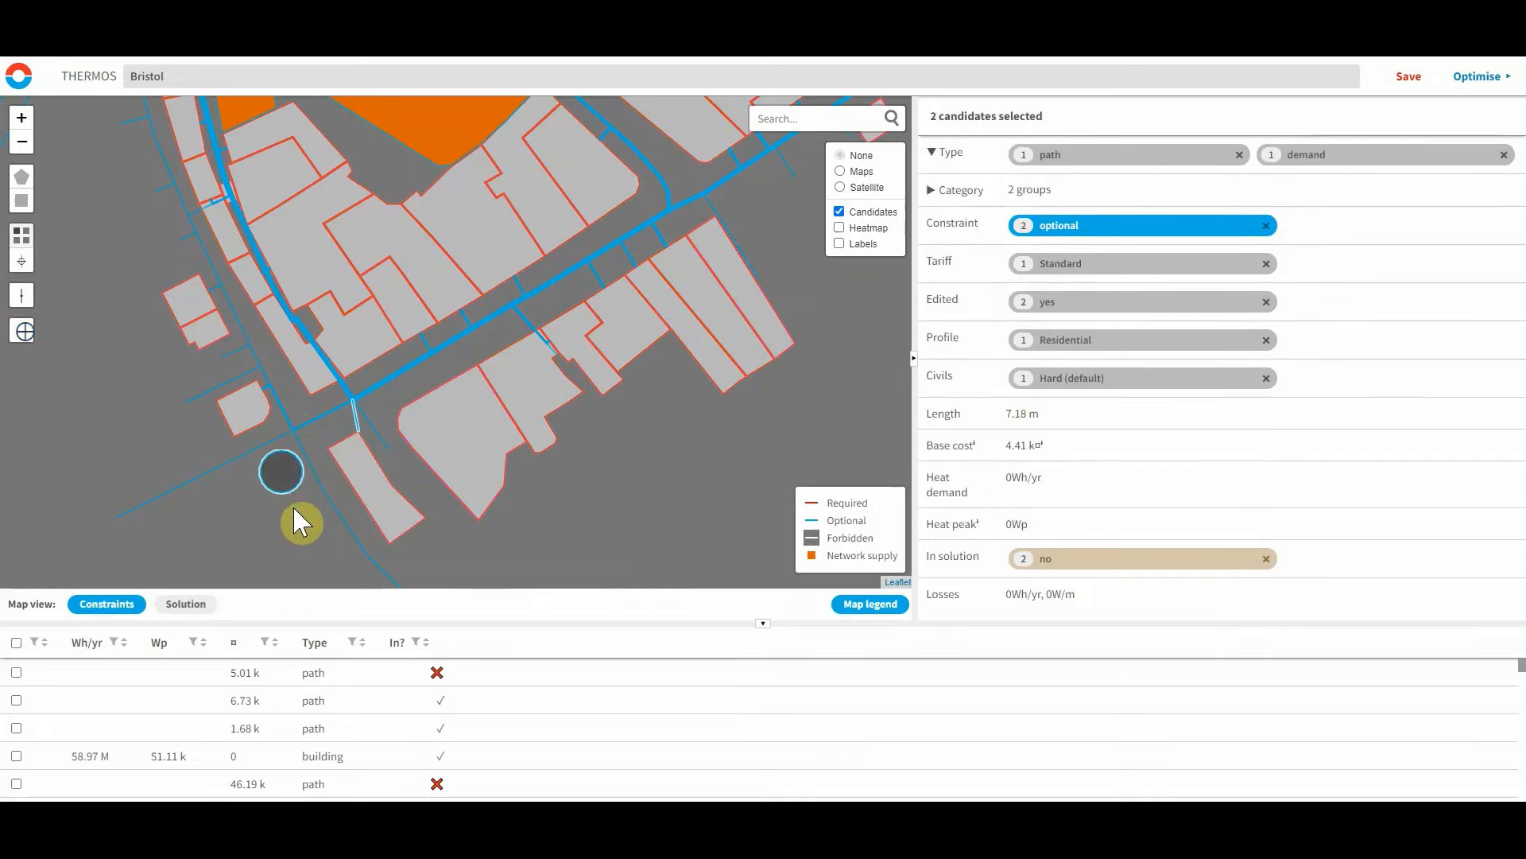